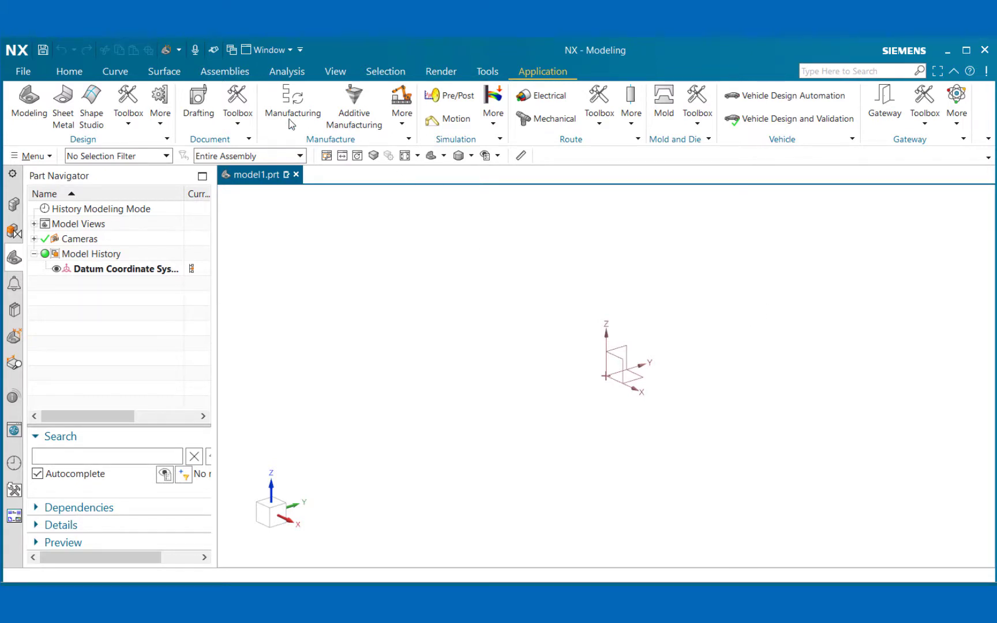
Enable the PMI application for model1.prt and bring up its annotation tools.
{"action": "left_click", "coordinate": [31, 71]}
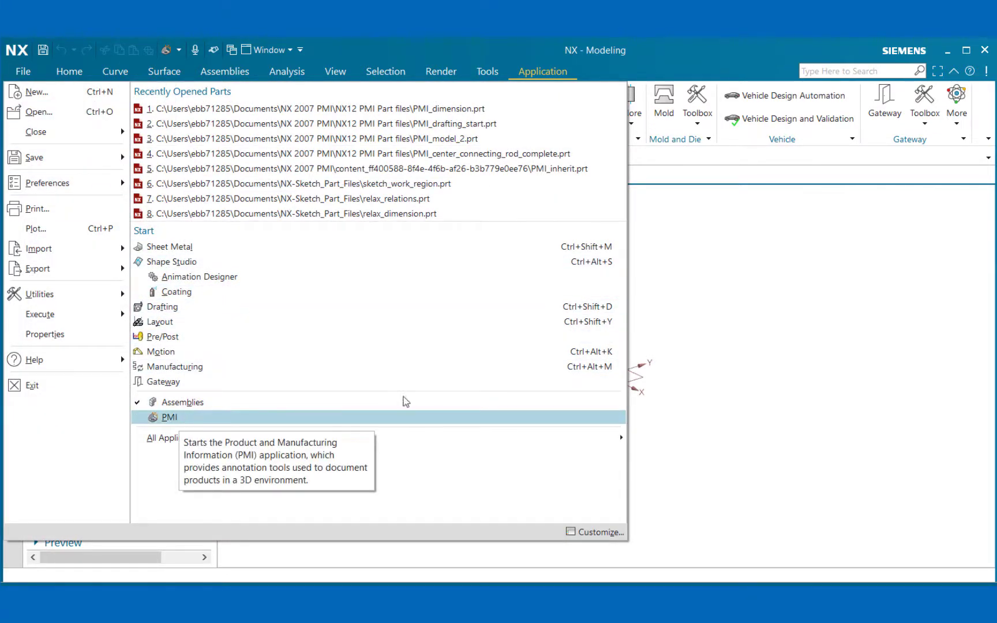
{"action": "left_click", "coordinate": [662, 254]}
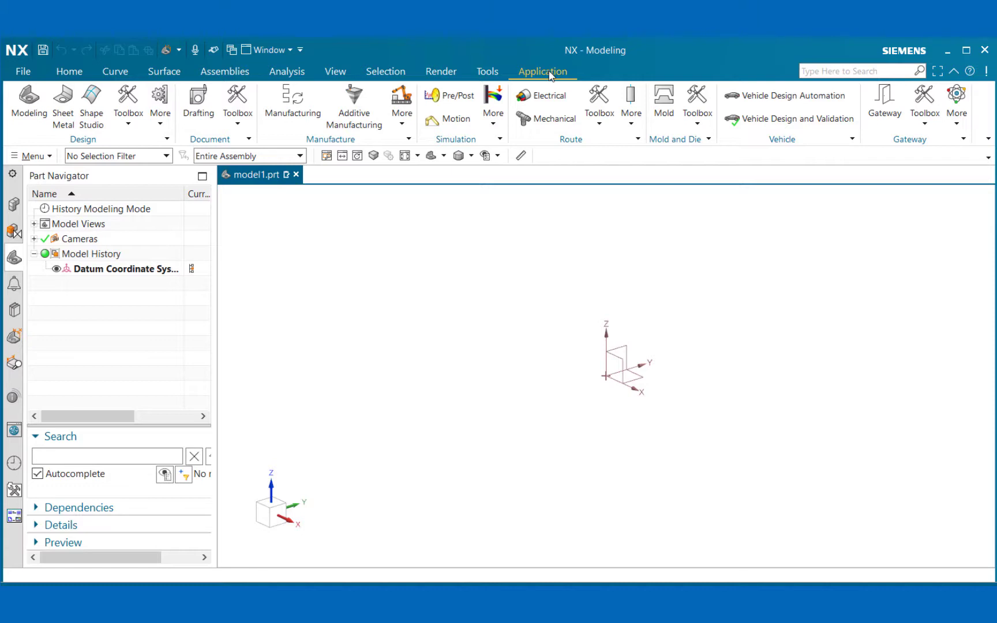
{"action": "left_click", "coordinate": [238, 125]}
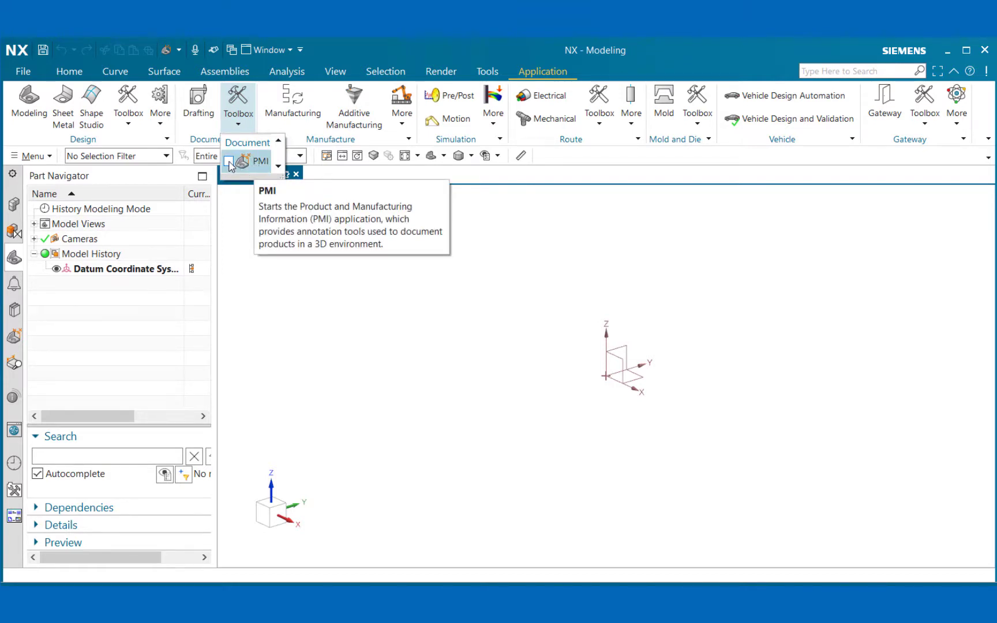
{"action": "left_click", "coordinate": [229, 162]}
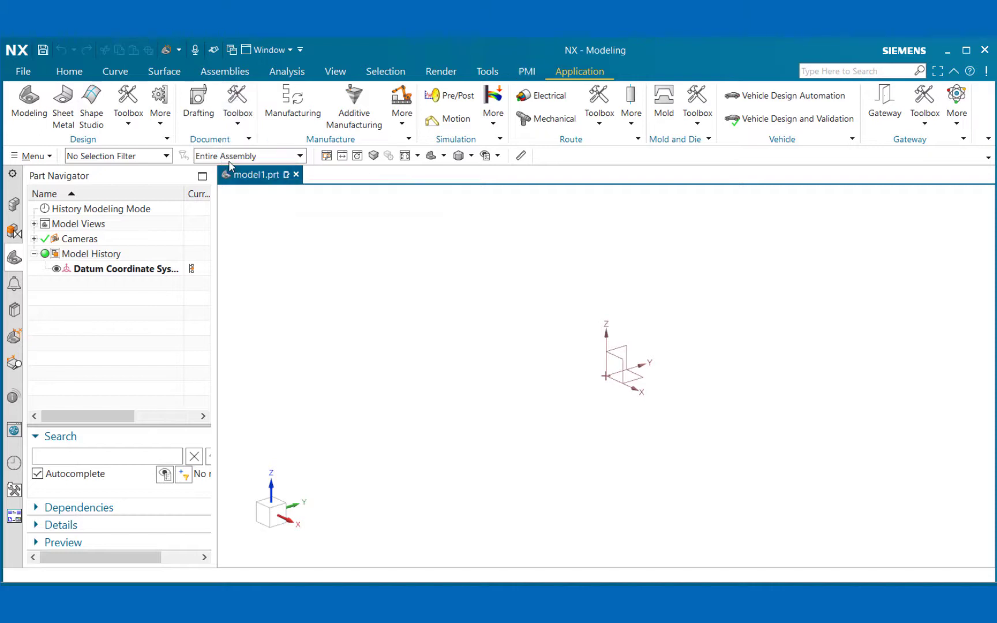
{"action": "left_click", "coordinate": [526, 72]}
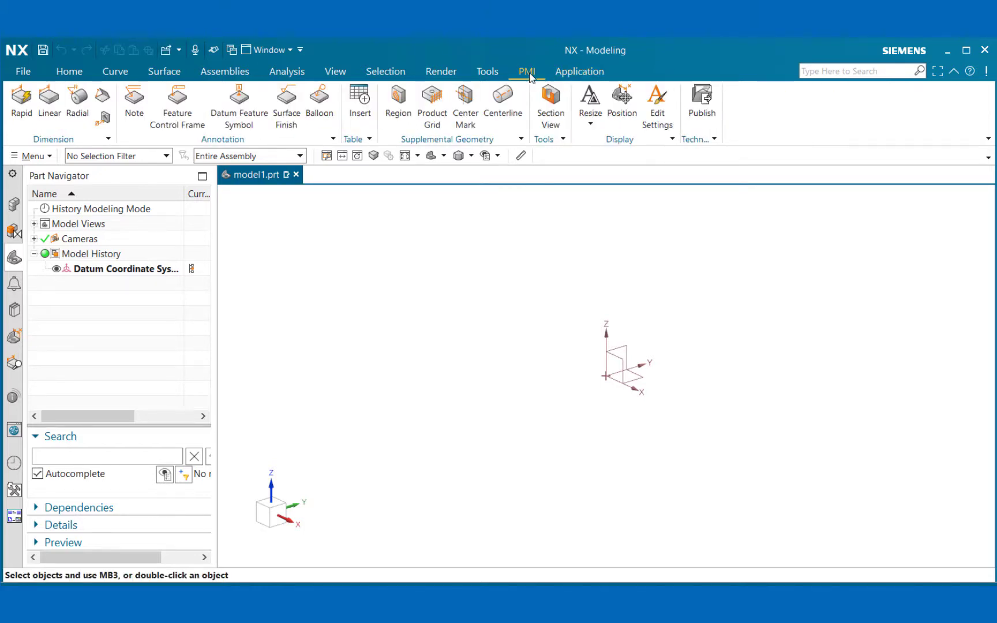
Open the part PMI_drafting_start.prt from the NX12 PMI Part files folder.
{"action": "left_click", "coordinate": [23, 70]}
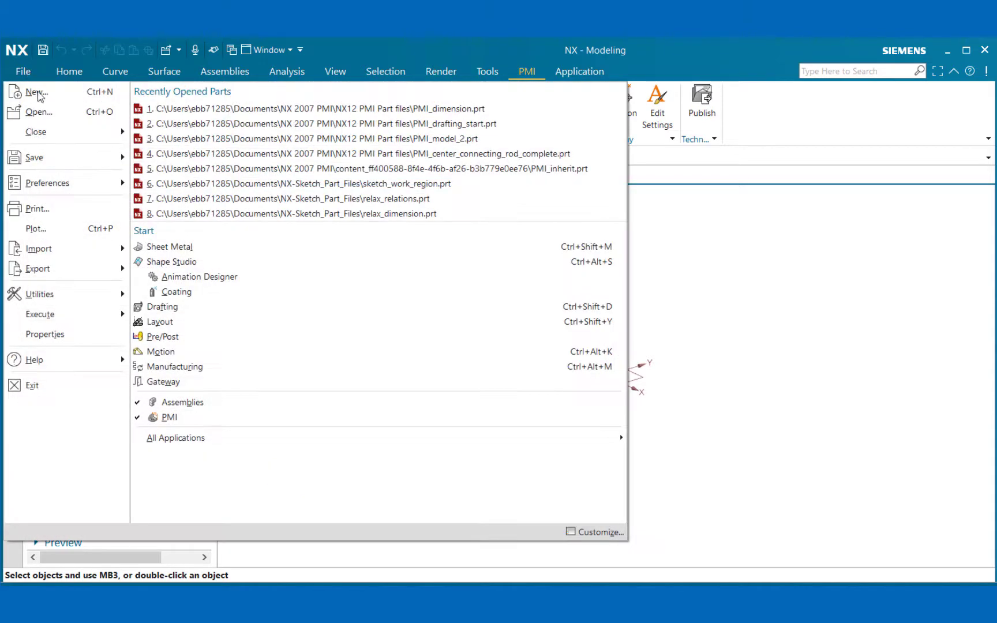
{"action": "left_click", "coordinate": [39, 112]}
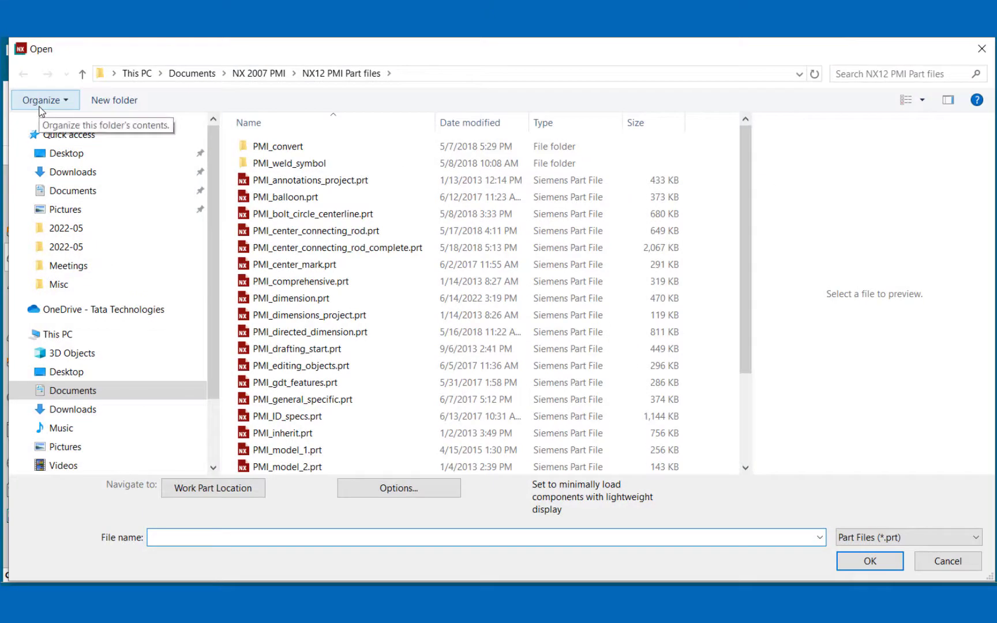
{"action": "left_click", "coordinate": [337, 266]}
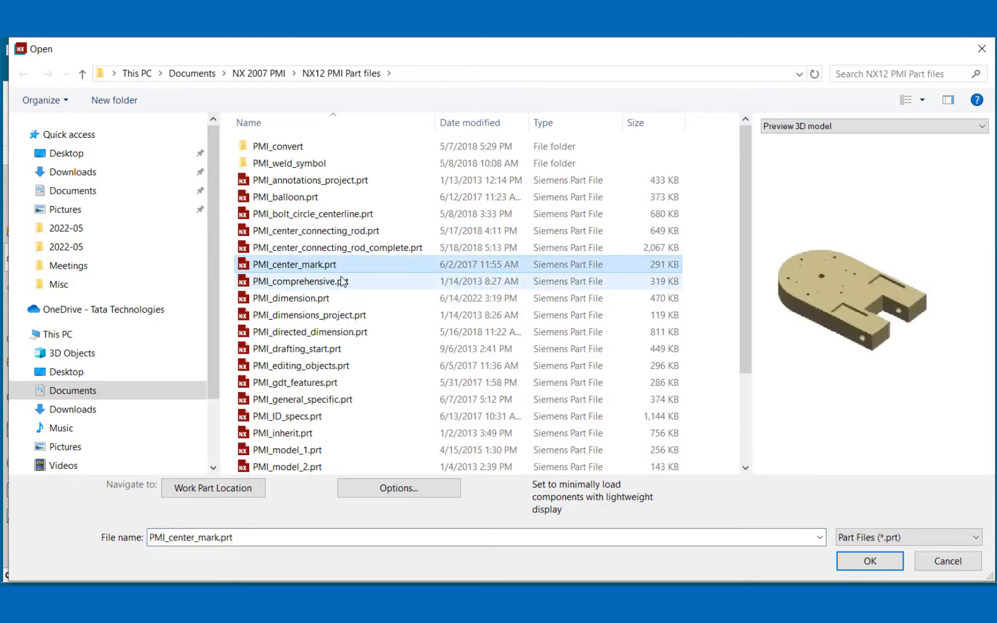
{"action": "key", "text": "Down"}
{"action": "key", "text": "Down"}
{"action": "key", "text": "Down"}
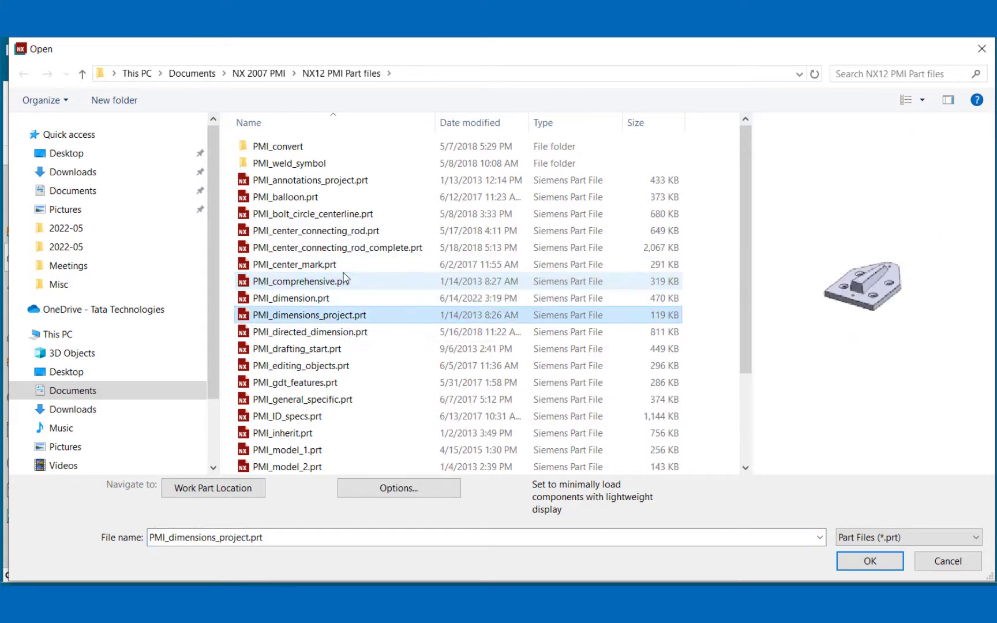
{"action": "key", "text": "Down"}
{"action": "key", "text": "Down"}
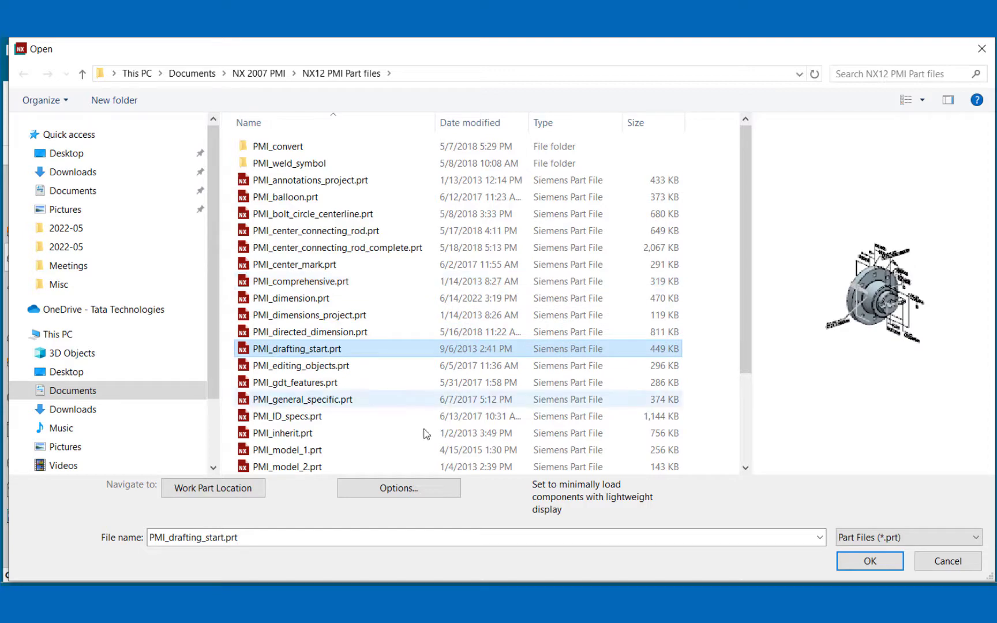
{"action": "left_click", "coordinate": [838, 559]}
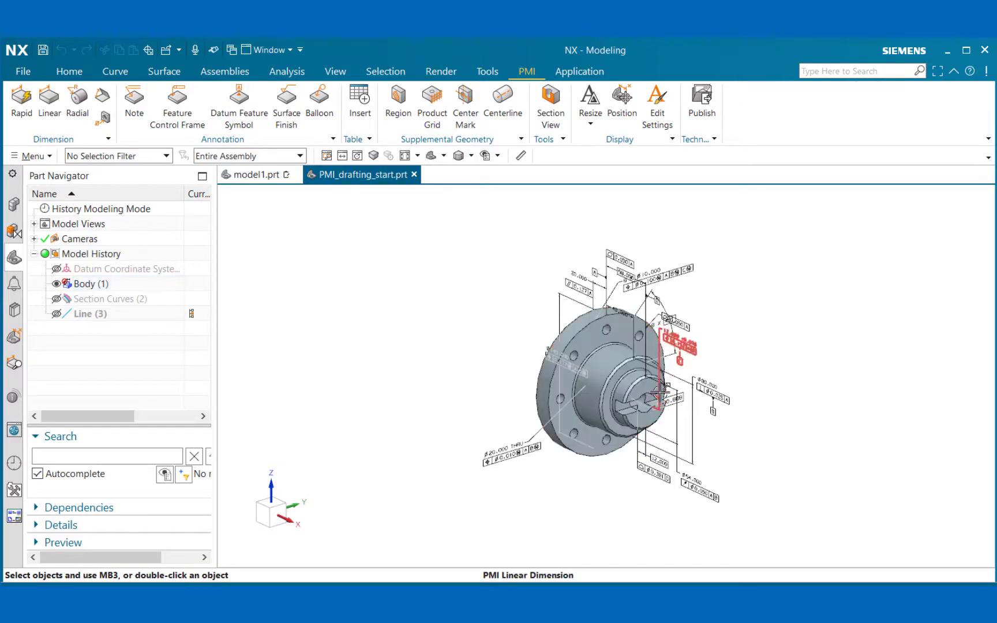
Examine the flanged part's 3D annotations from both sides and review its lists of PMI annotations and dimensions.
{"action": "scroll", "coordinate": [652, 395], "scroll_direction": "up", "scroll_amount": 4}
{"action": "middle_click_drag", "start_coordinate": [701, 434], "coordinate": [516, 318]}
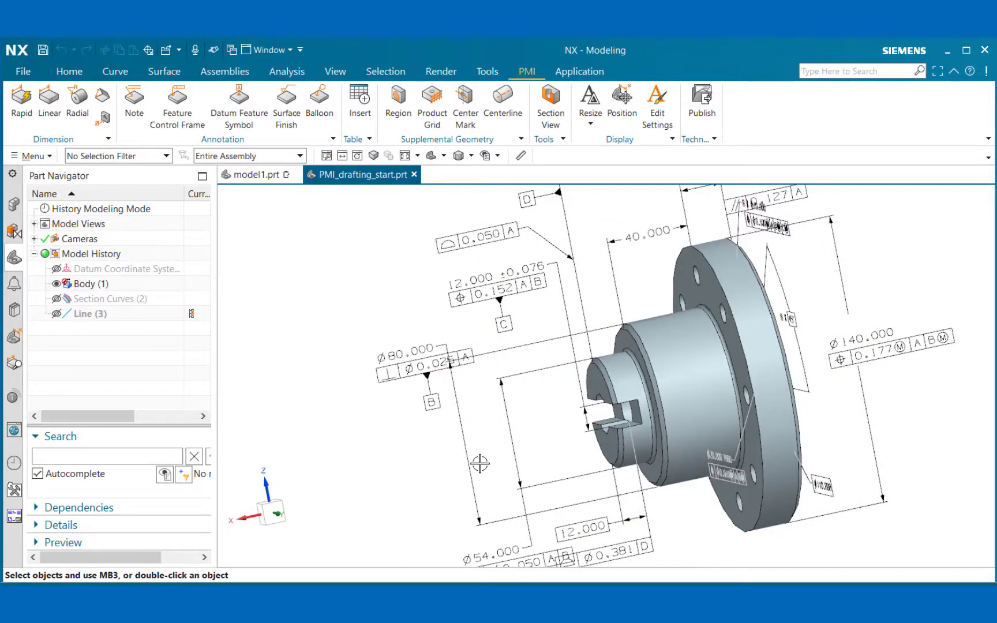
{"action": "middle_click_drag", "start_coordinate": [496, 415], "coordinate": [598, 411]}
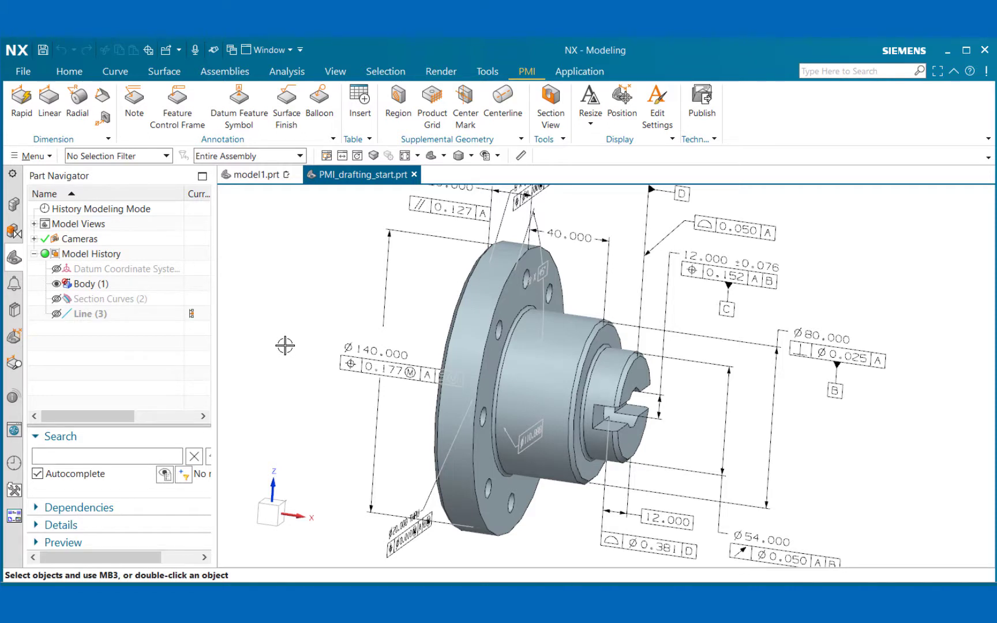
{"action": "left_click", "coordinate": [15, 341]}
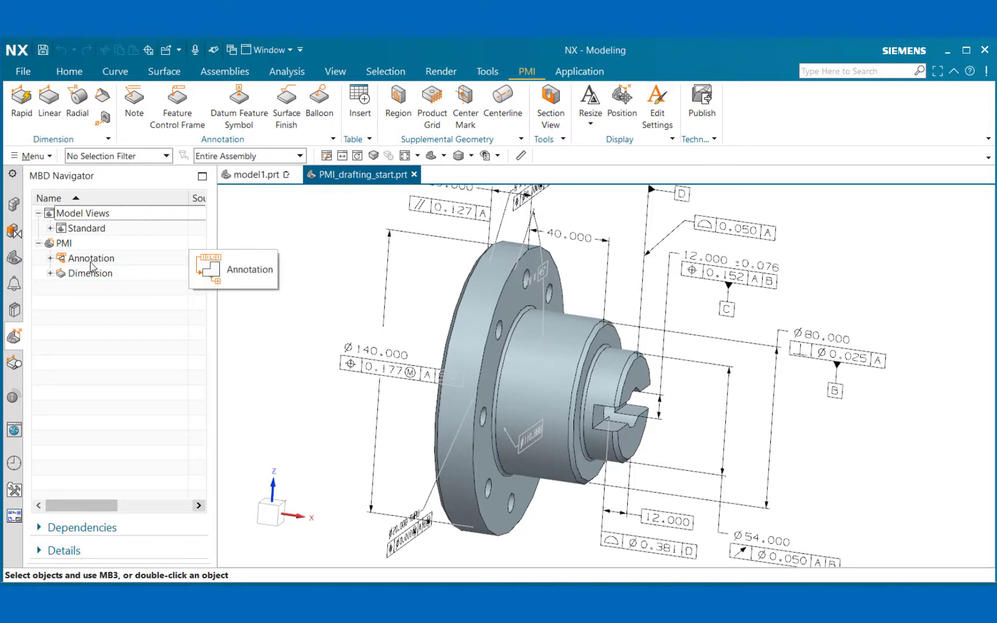
{"action": "left_click", "coordinate": [50, 259]}
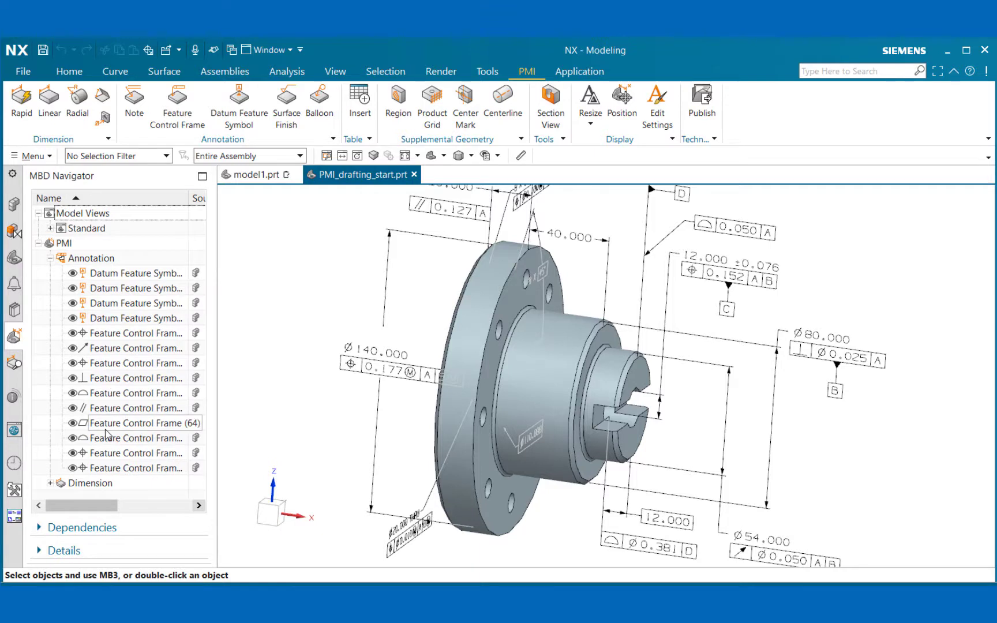
{"action": "left_click", "coordinate": [50, 483]}
{"action": "scroll", "coordinate": [114, 383], "scroll_direction": "down", "scroll_amount": 3}
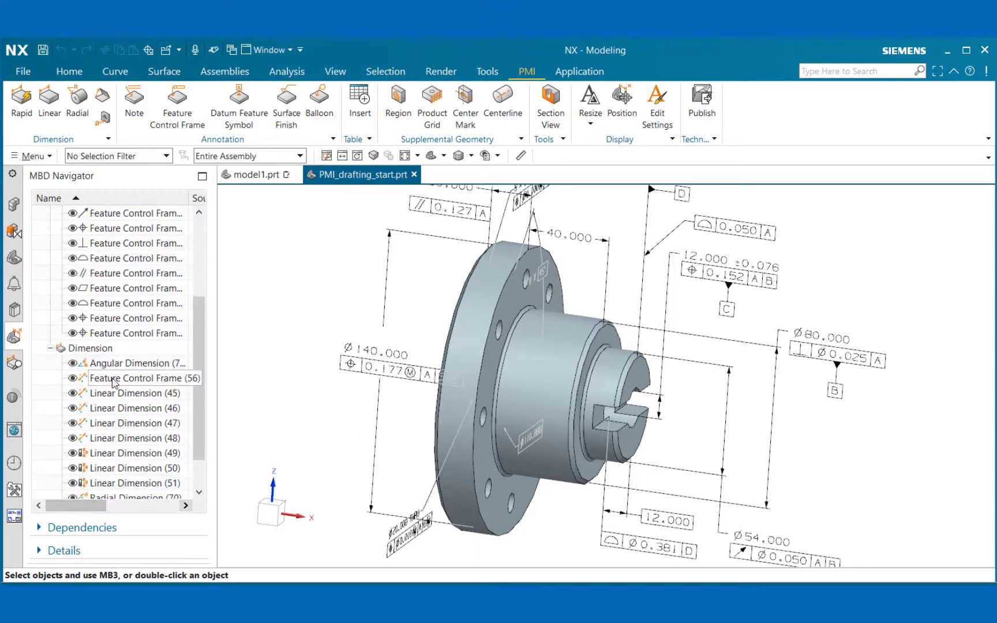
{"action": "scroll", "coordinate": [114, 384], "scroll_direction": "down", "scroll_amount": 1}
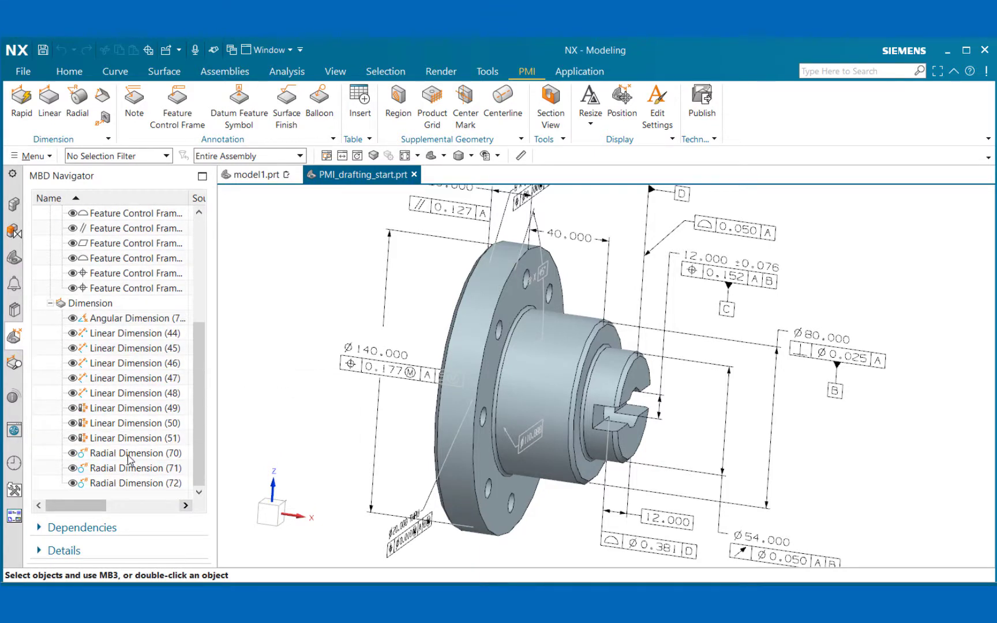
{"action": "scroll", "coordinate": [128, 460], "scroll_direction": "up", "scroll_amount": 4}
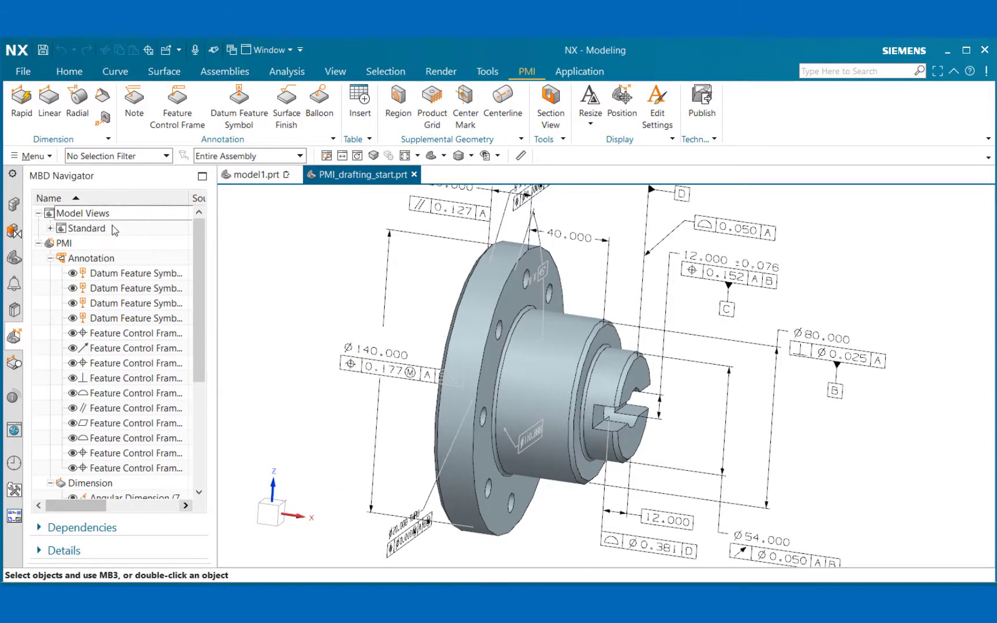
List the standard model views and display Back, Front, Right and Trimetric in turn to compare the PMI each contains.
{"action": "left_click", "coordinate": [50, 228]}
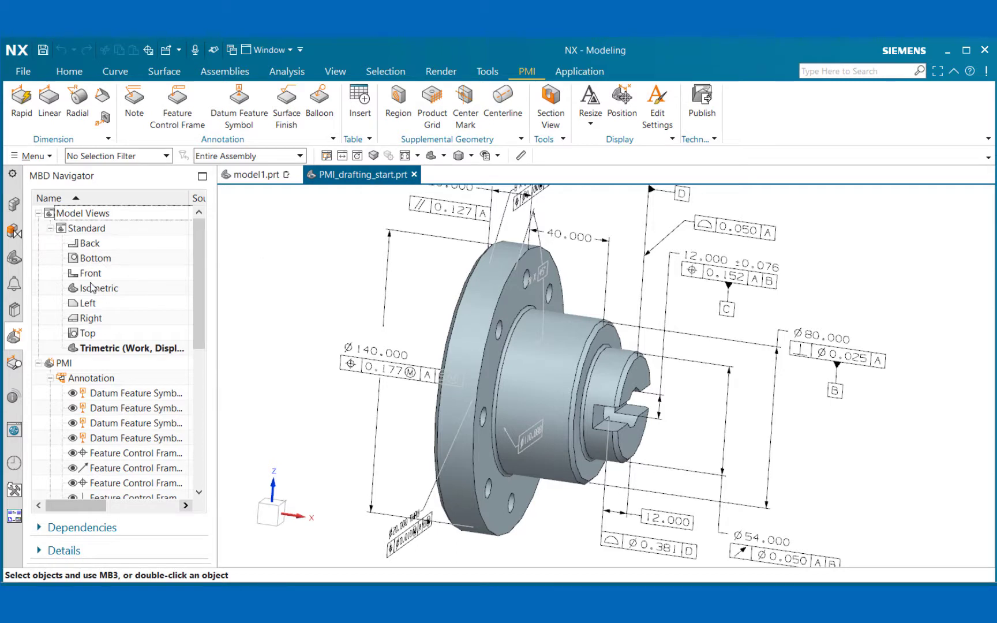
{"action": "left_click", "coordinate": [90, 245]}
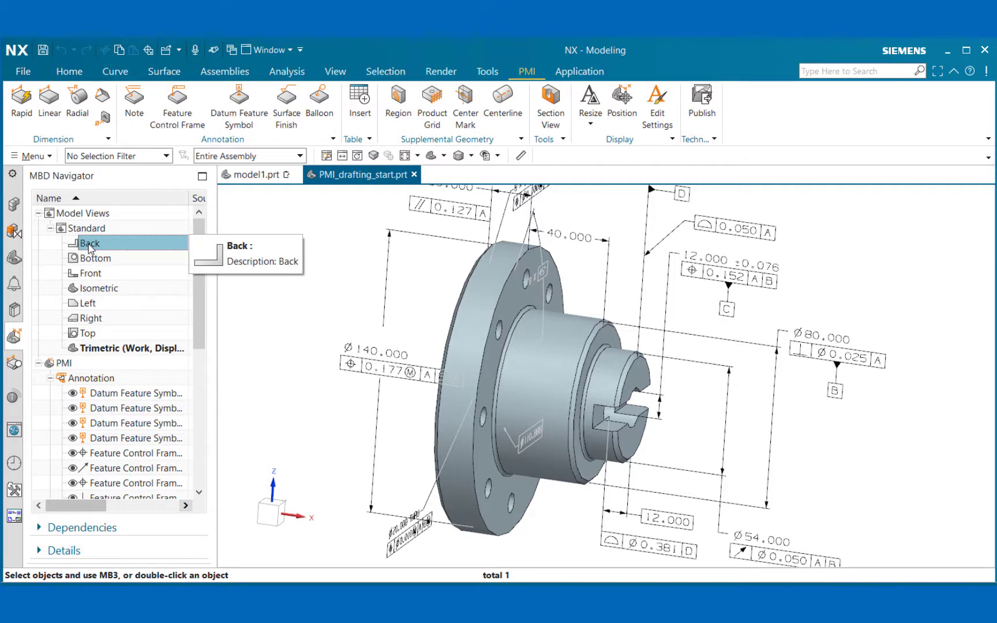
{"action": "double_click", "coordinate": [88, 244]}
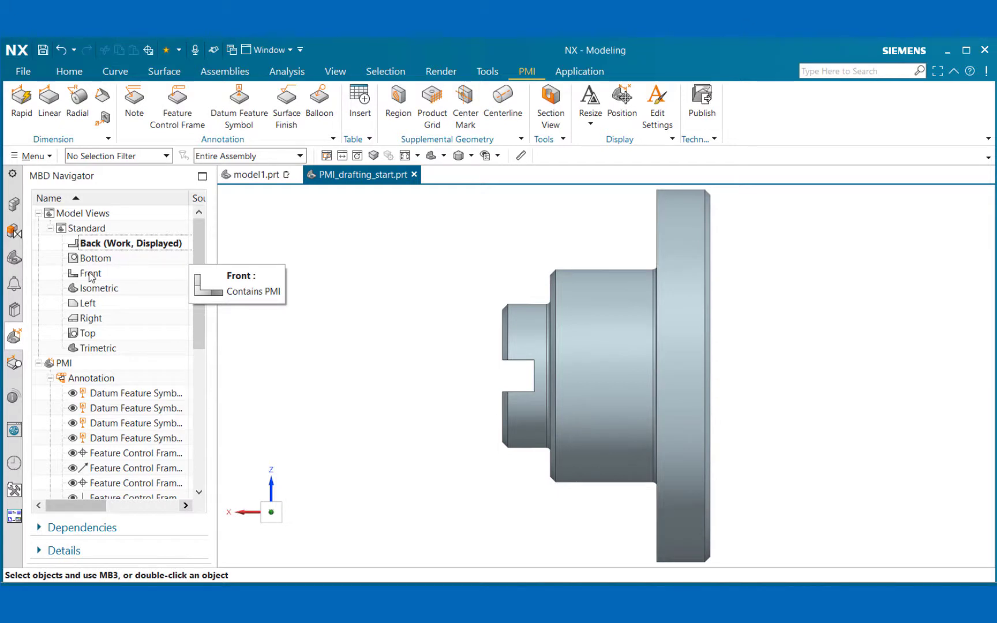
{"action": "left_click", "coordinate": [90, 274]}
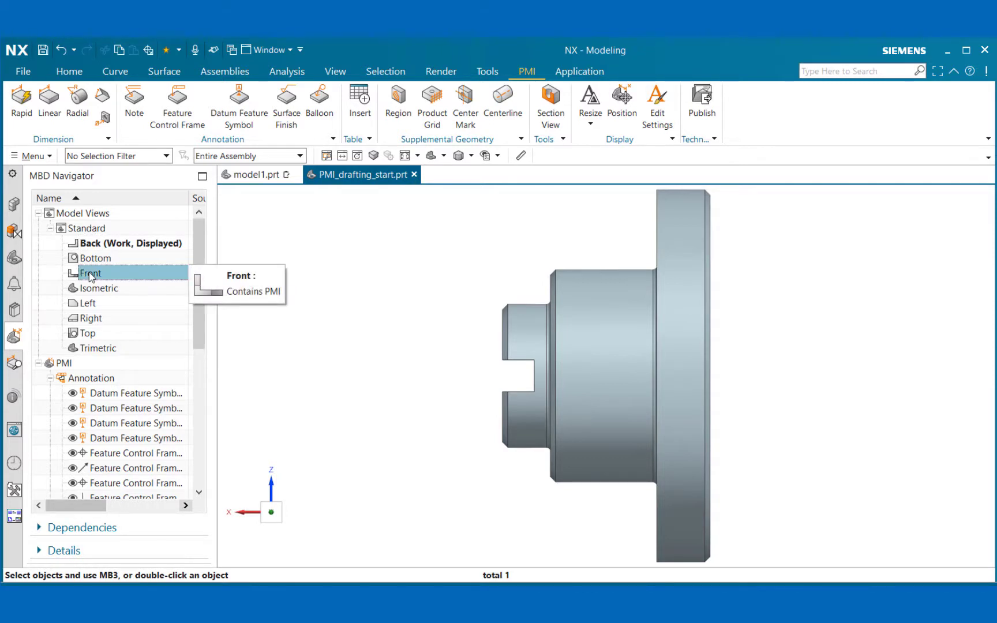
{"action": "double_click", "coordinate": [91, 276]}
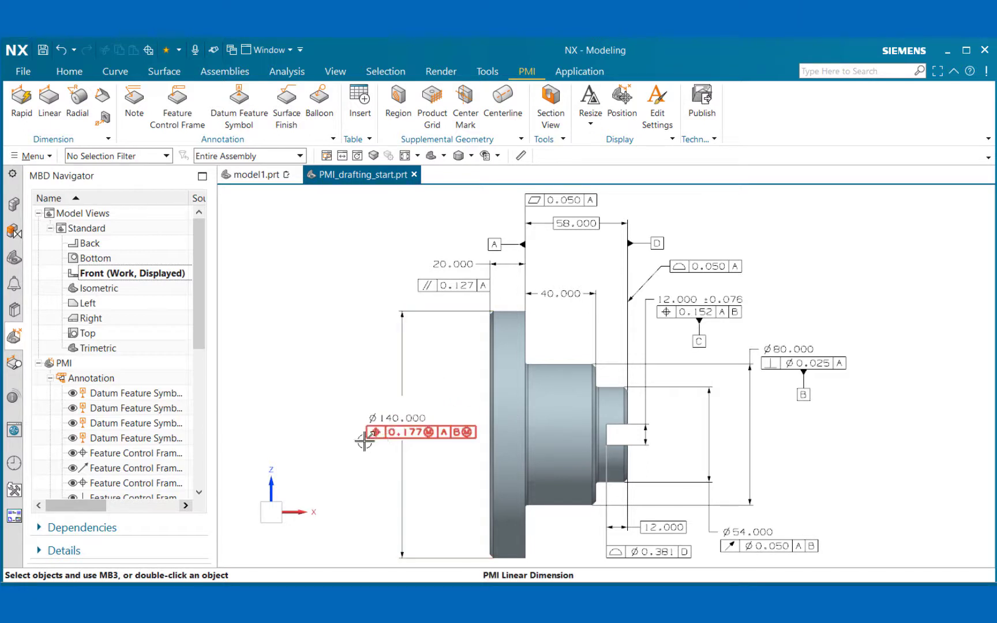
{"action": "double_click", "coordinate": [91, 319]}
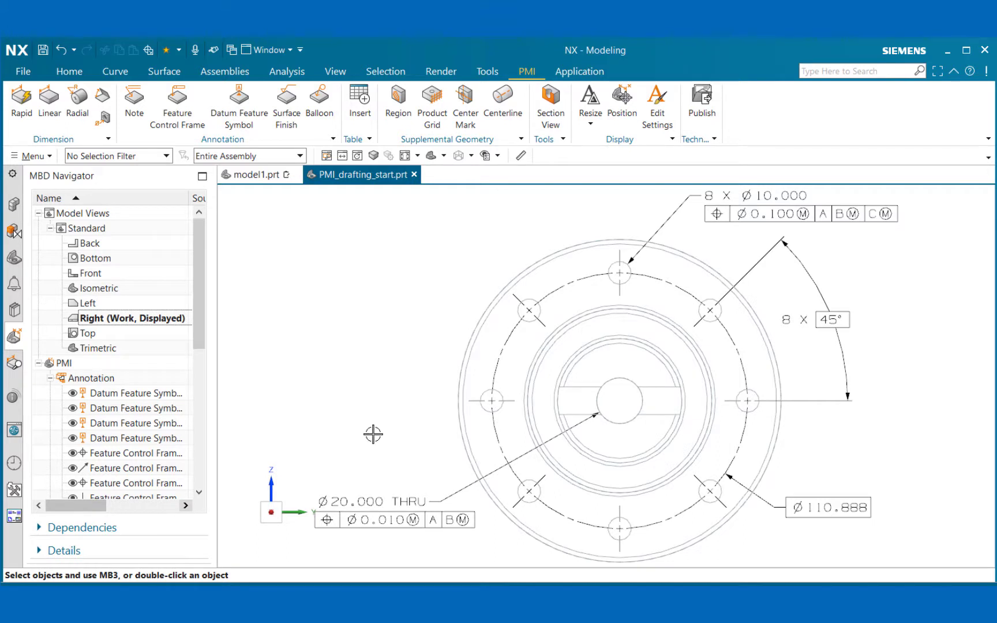
{"action": "double_click", "coordinate": [97, 349]}
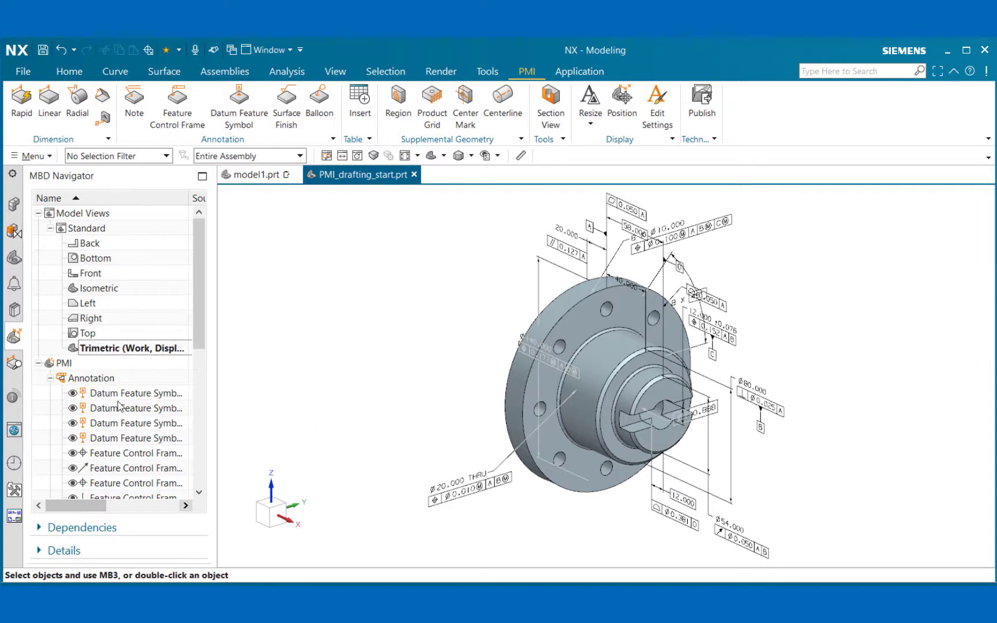
Expand the model views in the part's history tree and make Right, Front and Bottom the work view in turn.
{"action": "left_click", "coordinate": [15, 261]}
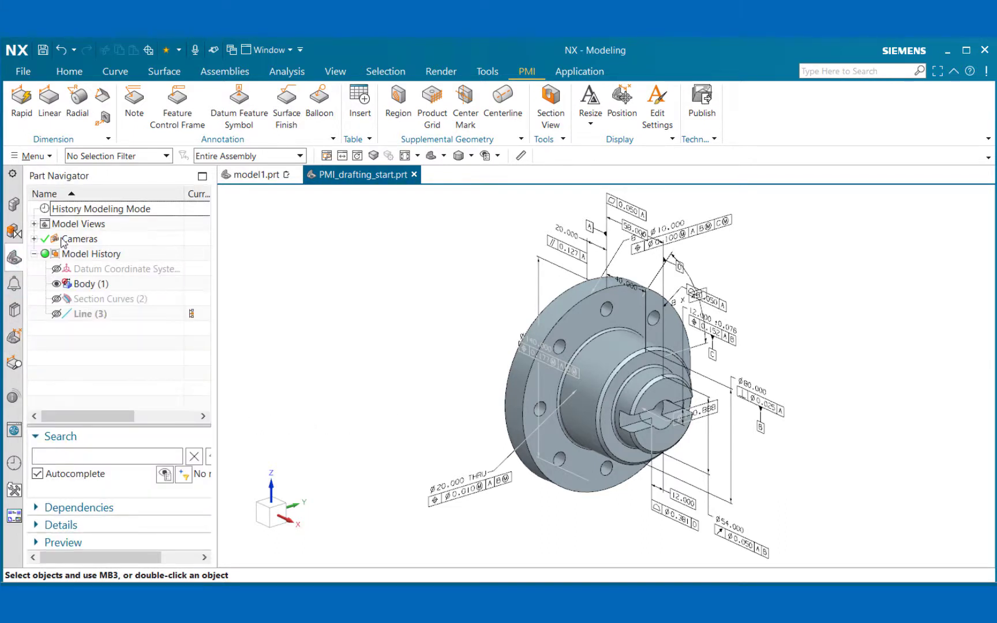
{"action": "left_click", "coordinate": [34, 224]}
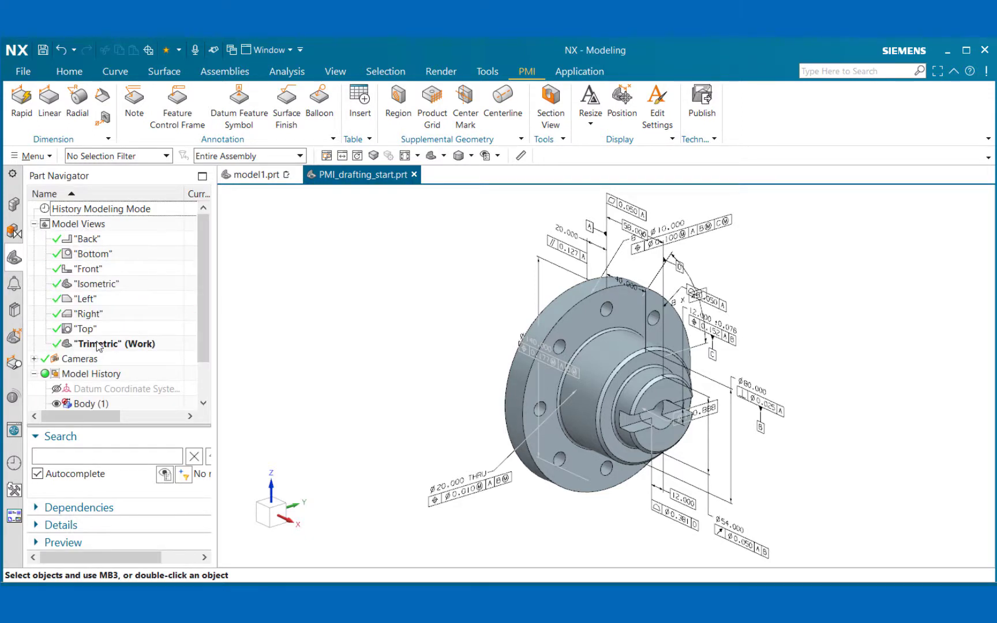
{"action": "left_click", "coordinate": [98, 345]}
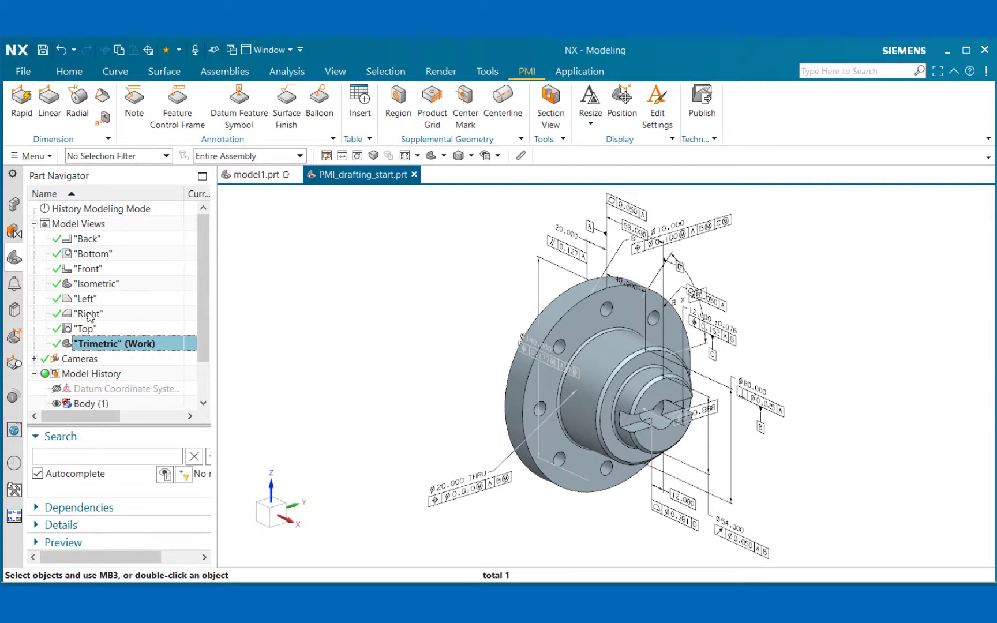
{"action": "double_click", "coordinate": [90, 315]}
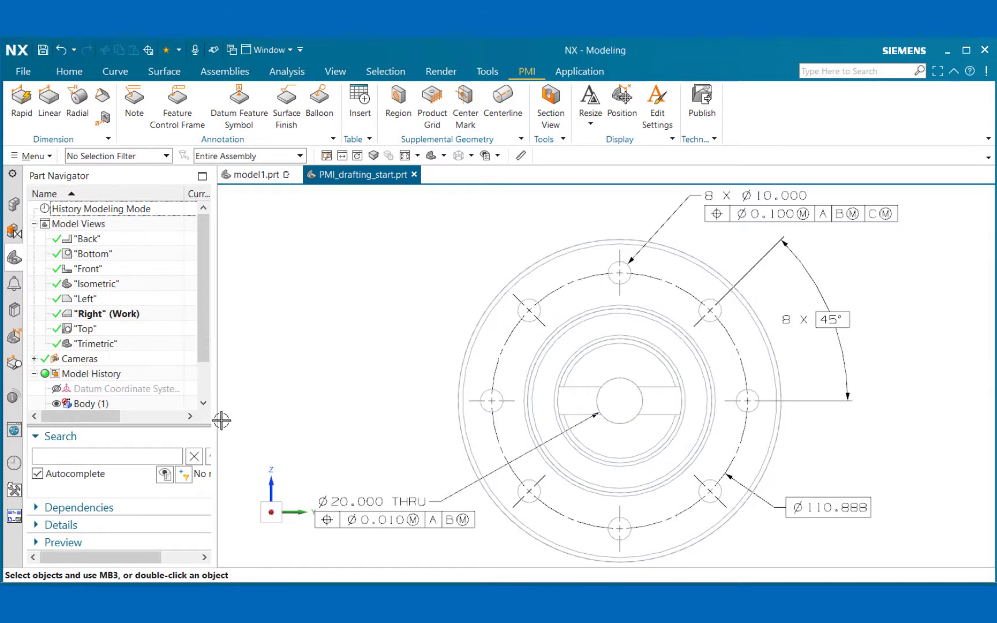
{"action": "left_click", "coordinate": [91, 271]}
{"action": "double_click", "coordinate": [91, 271]}
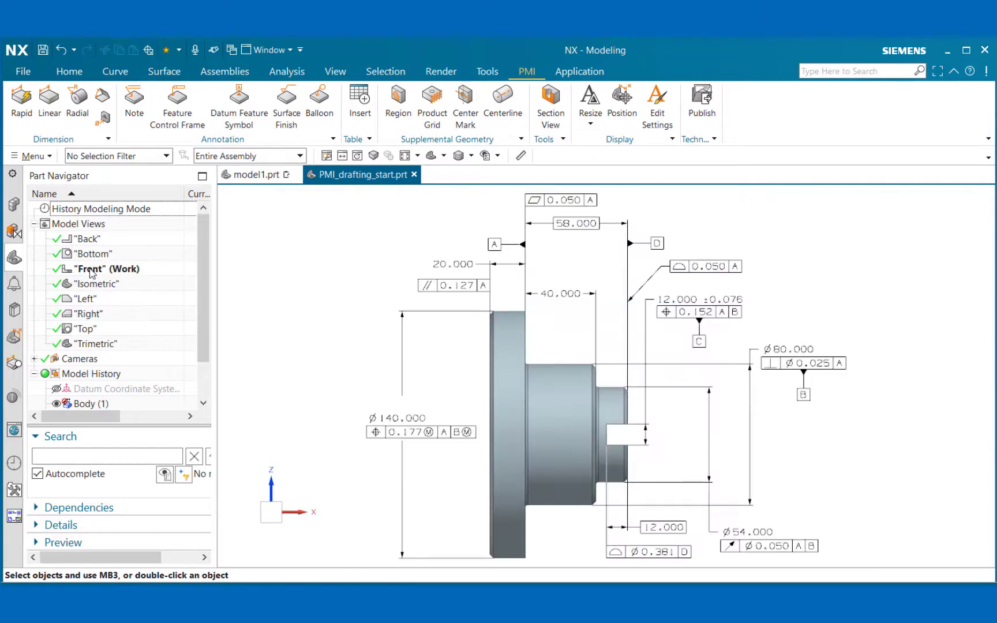
{"action": "left_click", "coordinate": [86, 256]}
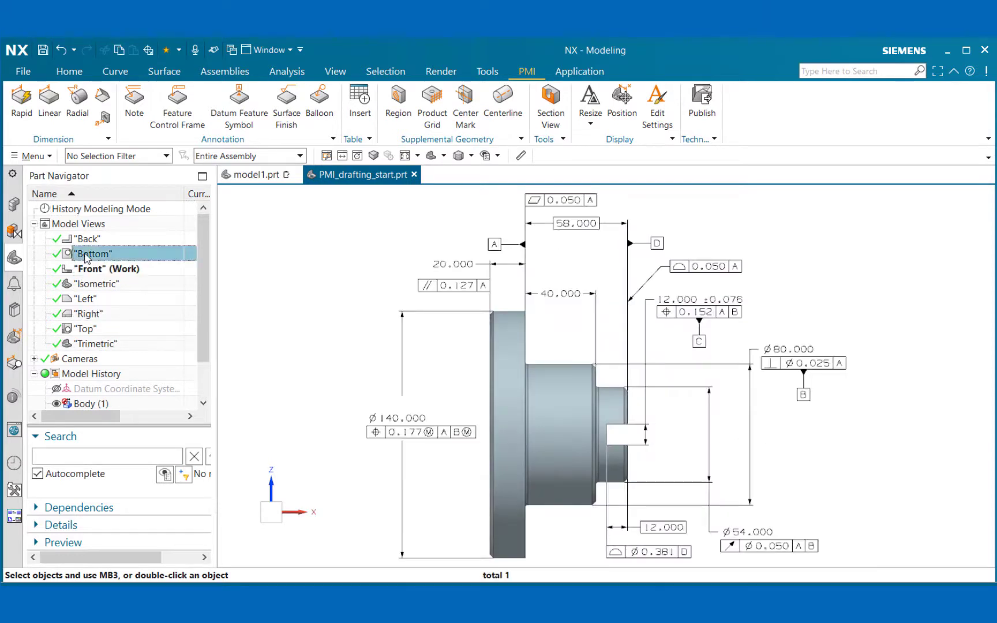
{"action": "double_click", "coordinate": [86, 256]}
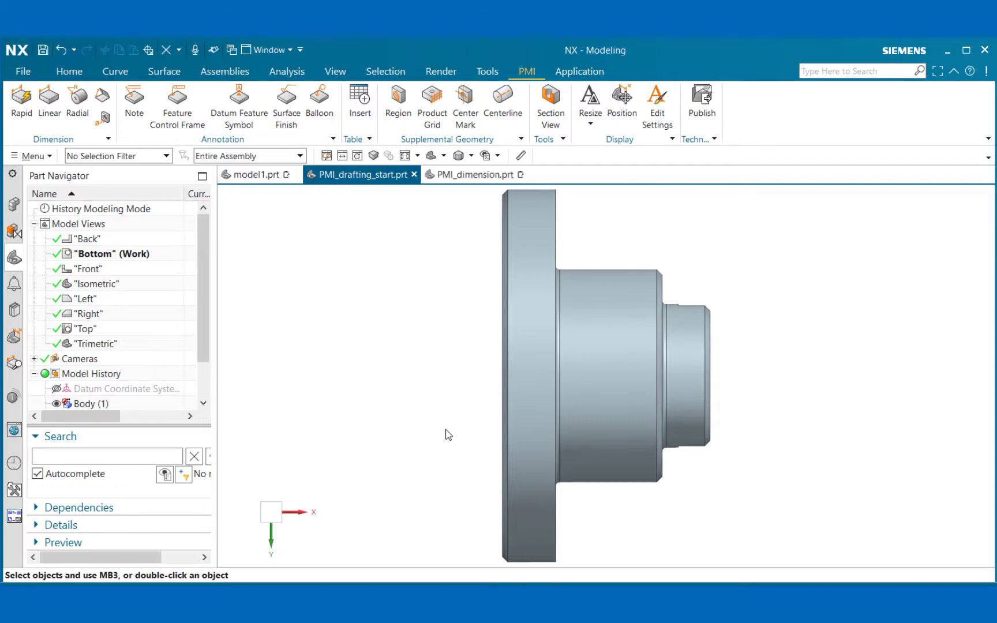
Switch to PMI_dimension.prt and orient the green bracket to show its whole base and upright pad from the front.
{"action": "left_click", "coordinate": [465, 179]}
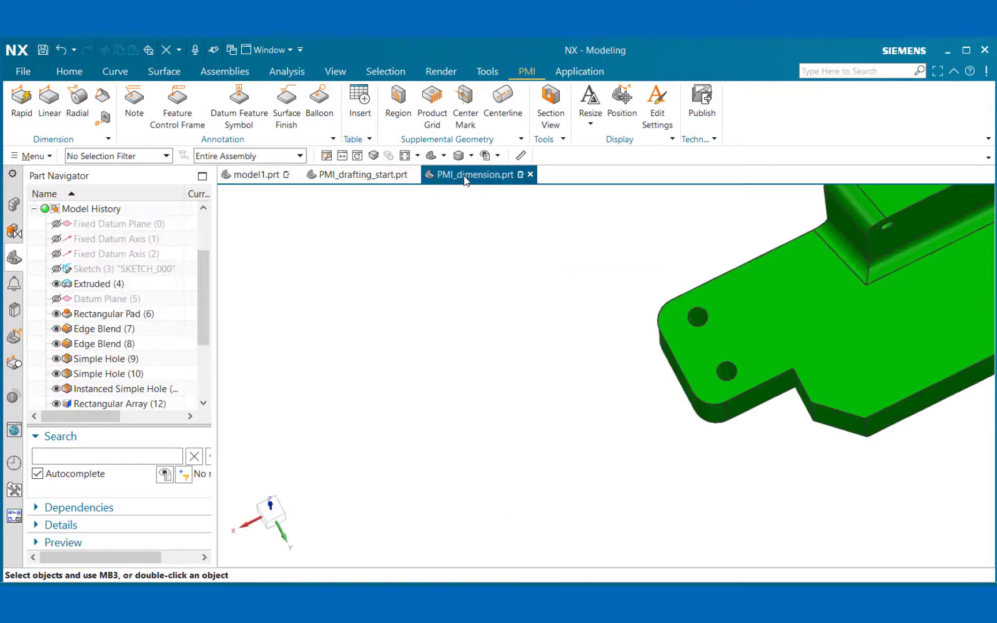
{"action": "scroll", "coordinate": [502, 392], "scroll_direction": "up", "scroll_amount": 2}
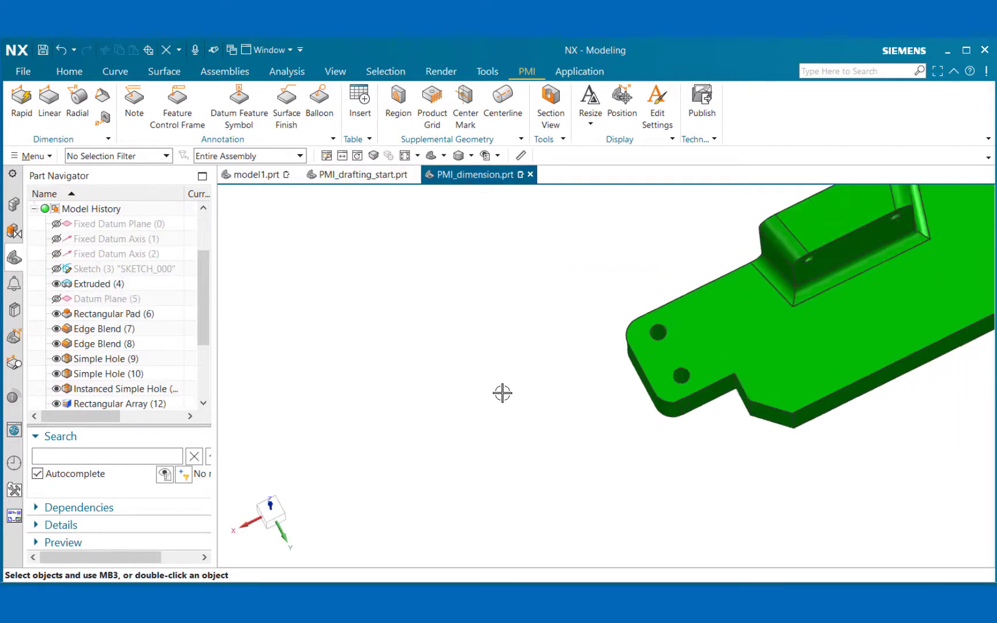
{"action": "scroll", "coordinate": [502, 392], "scroll_direction": "up", "scroll_amount": 1}
{"action": "middle_click_drag", "start_coordinate": [797, 303], "coordinate": [823, 318]}
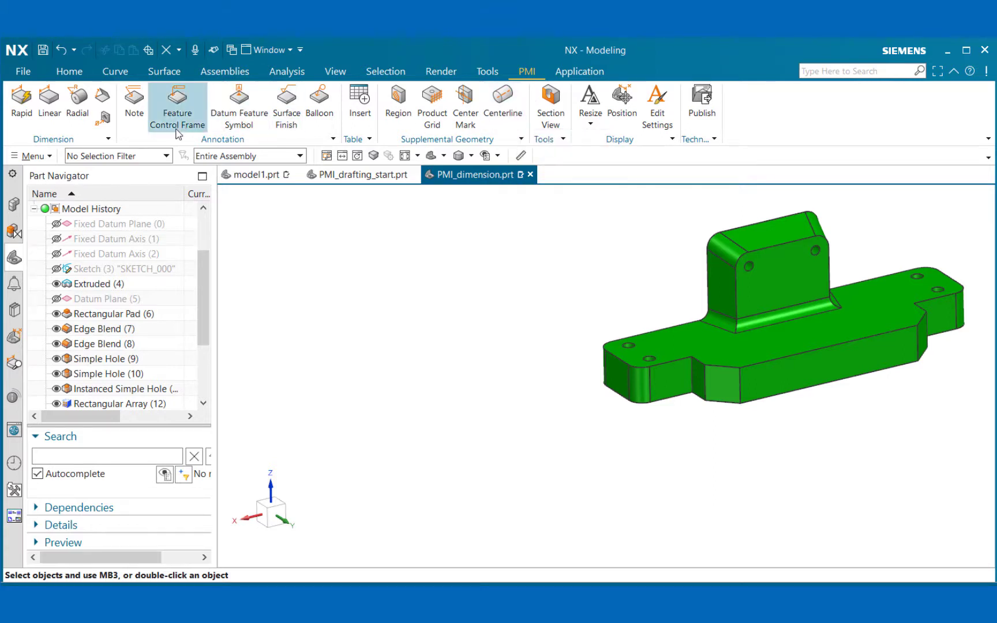
Review the available PMI dimension types and list the standard model views of the bracket.
{"action": "left_click", "coordinate": [108, 138]}
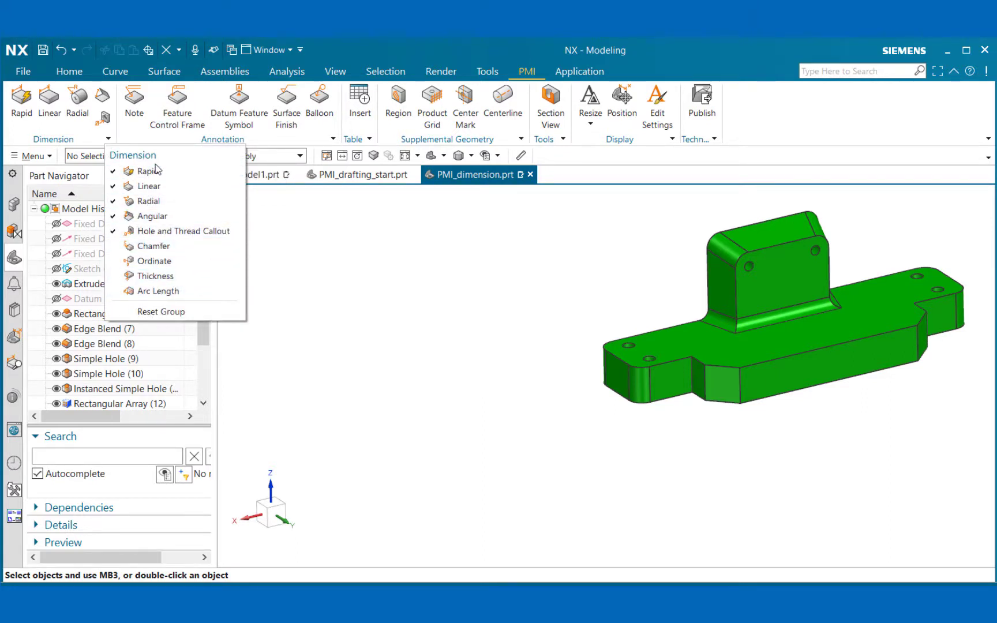
{"action": "left_click", "coordinate": [42, 143]}
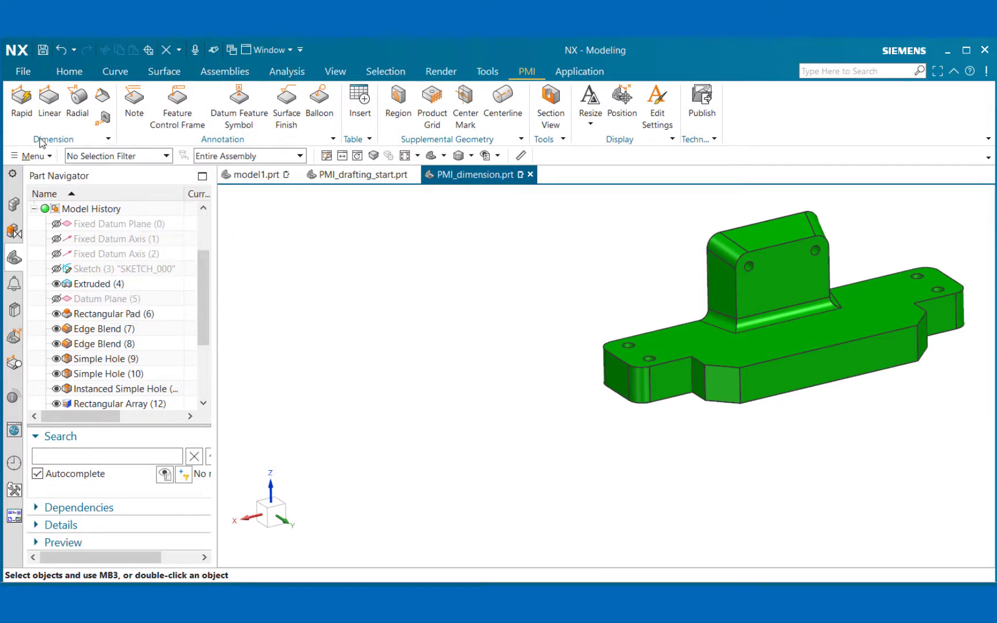
{"action": "left_click", "coordinate": [15, 338]}
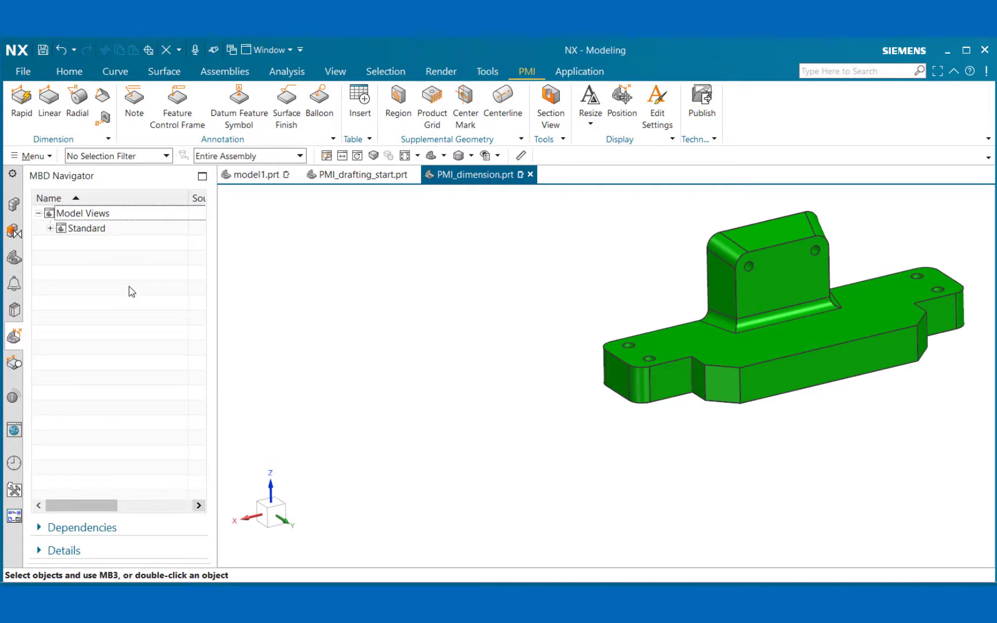
{"action": "left_click", "coordinate": [50, 229]}
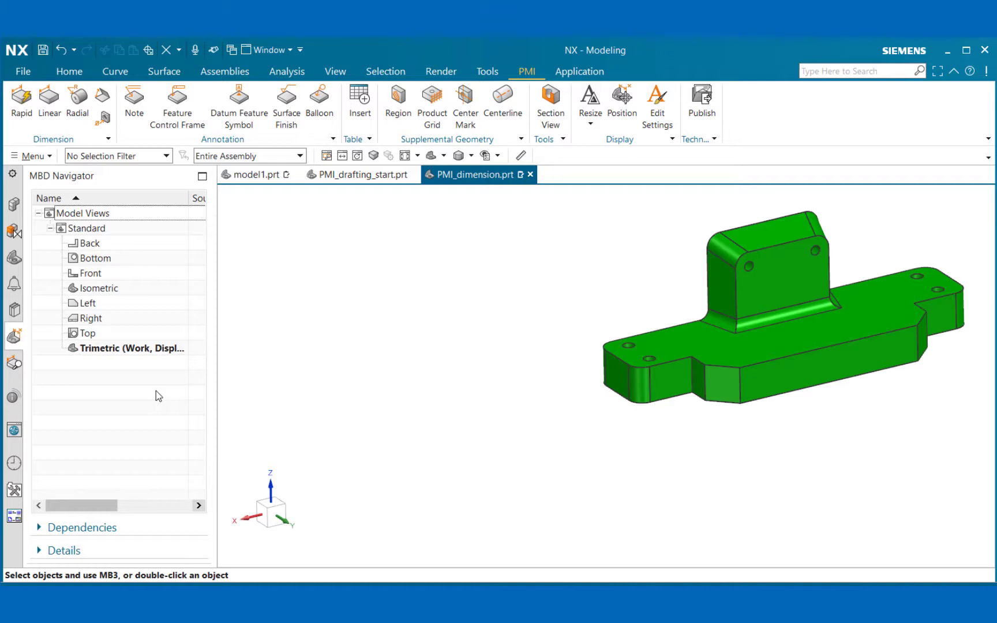
Start a Rapid dimension between the arc centers of the two small holes at the near end of the base.
{"action": "left_click", "coordinate": [20, 115]}
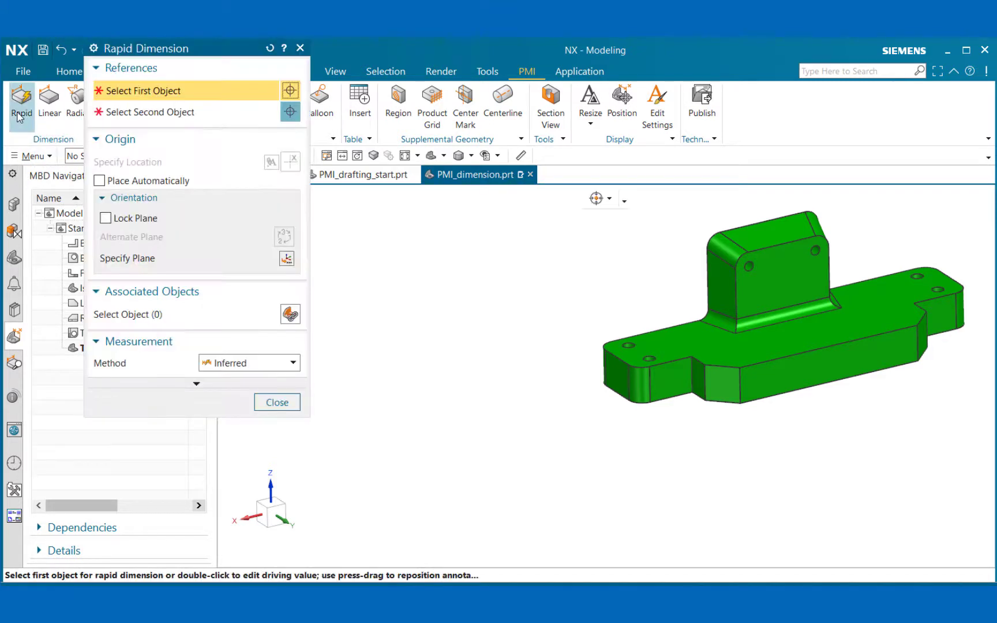
{"action": "left_click_drag", "start_coordinate": [229, 52], "coordinate": [268, 69]}
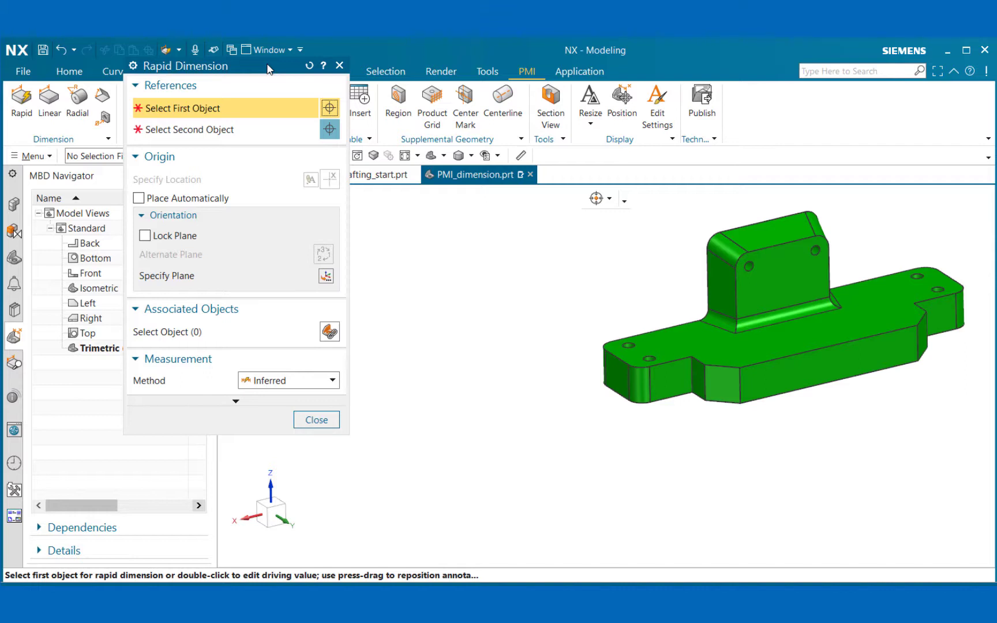
{"action": "left_click_drag", "start_coordinate": [267, 69], "coordinate": [250, 98]}
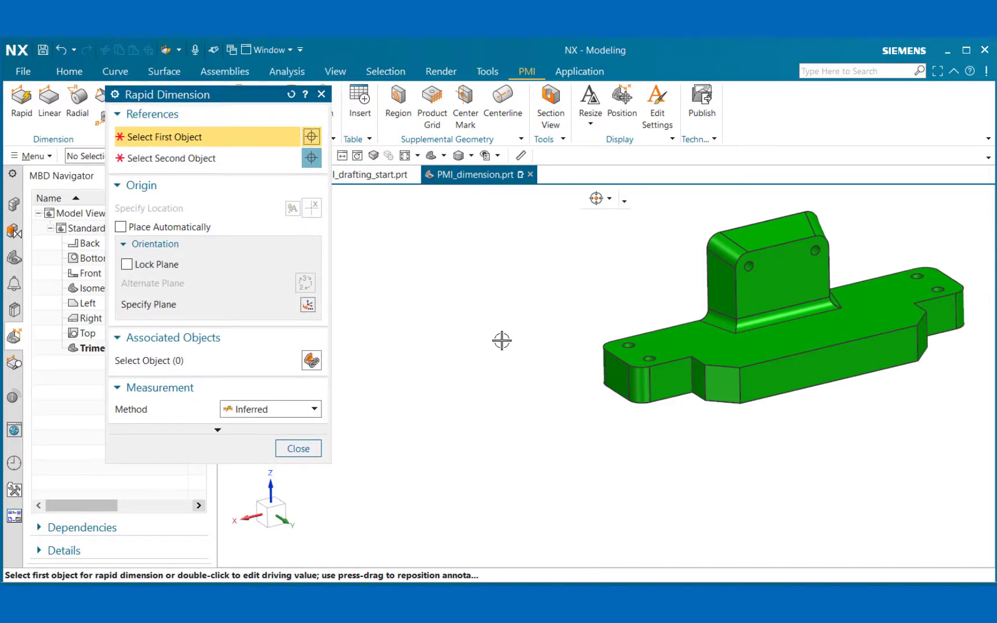
{"action": "middle_click_drag", "start_coordinate": [501, 340], "coordinate": [519, 367]}
{"action": "scroll", "coordinate": [728, 425], "scroll_direction": "up", "scroll_amount": 5}
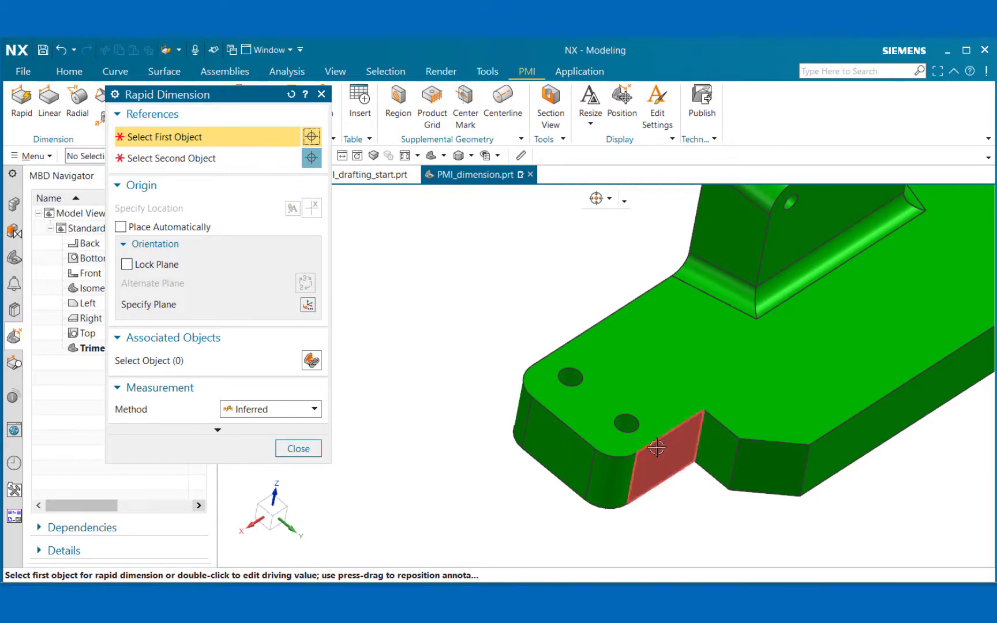
{"action": "left_click", "coordinate": [627, 422]}
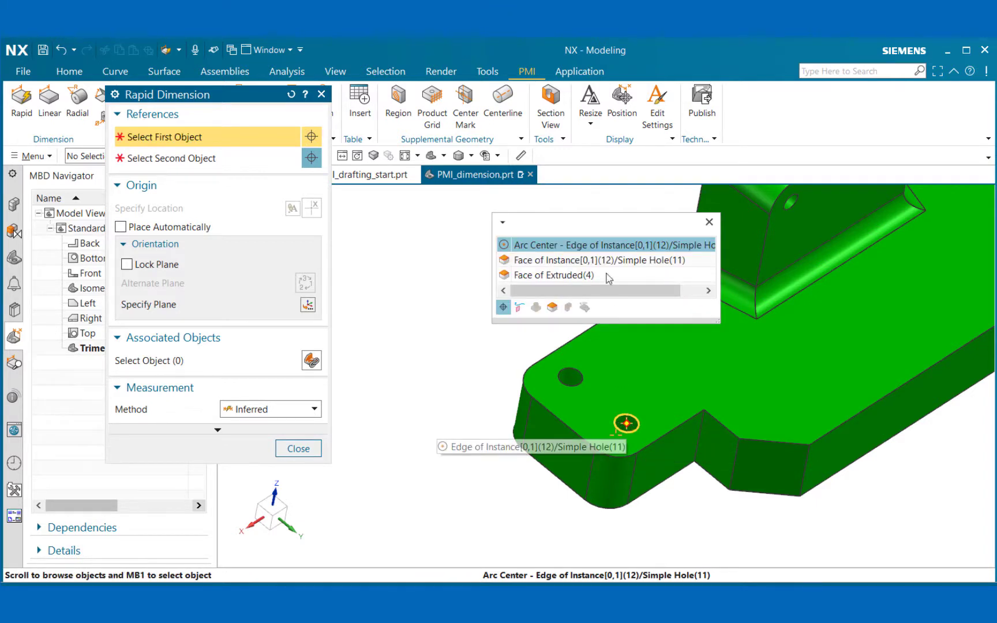
{"action": "left_click", "coordinate": [600, 244]}
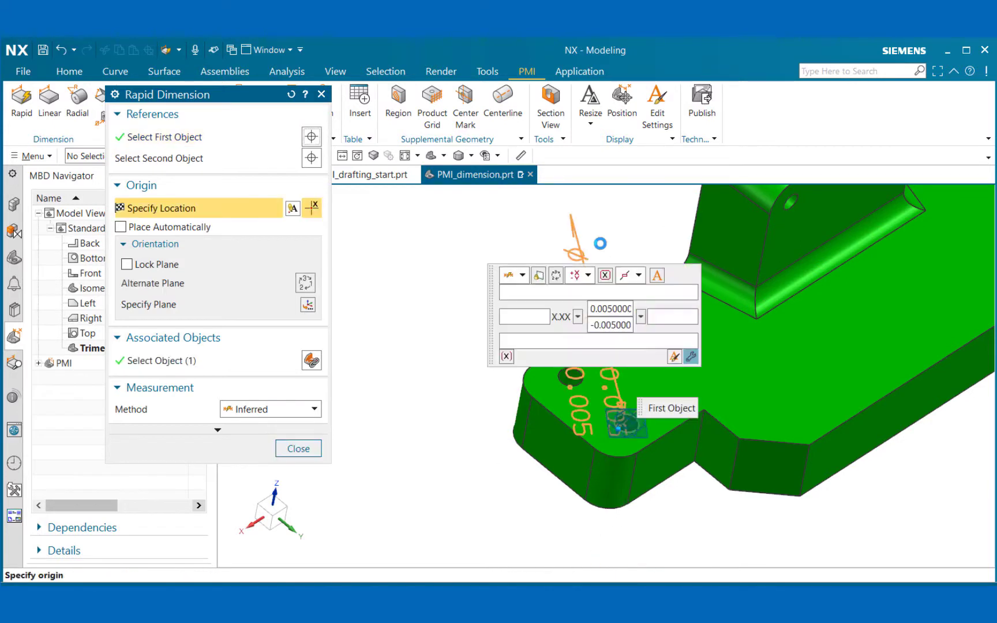
{"action": "left_click", "coordinate": [228, 160]}
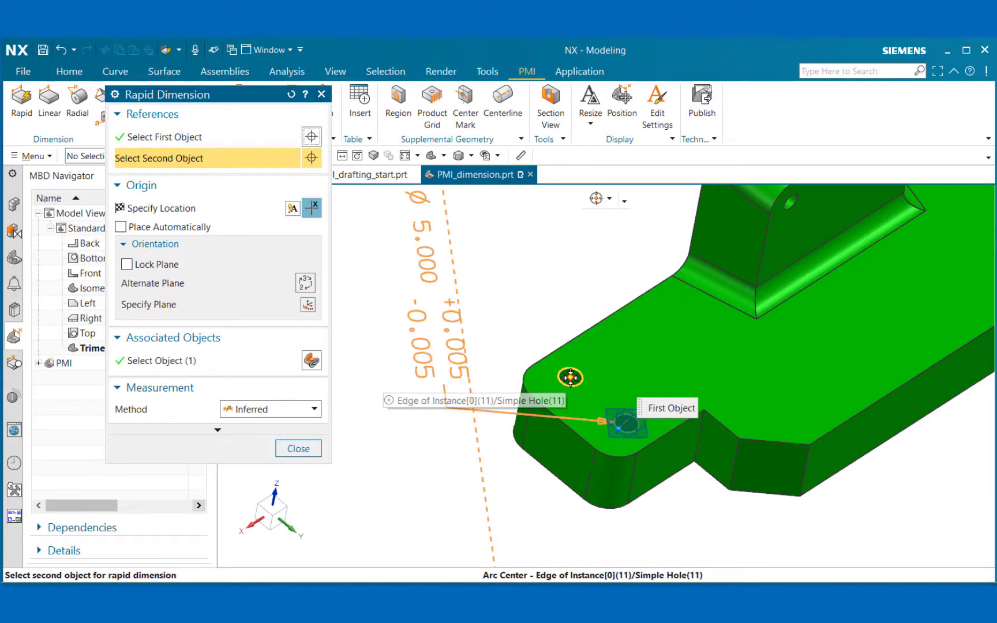
{"action": "left_click", "coordinate": [570, 377]}
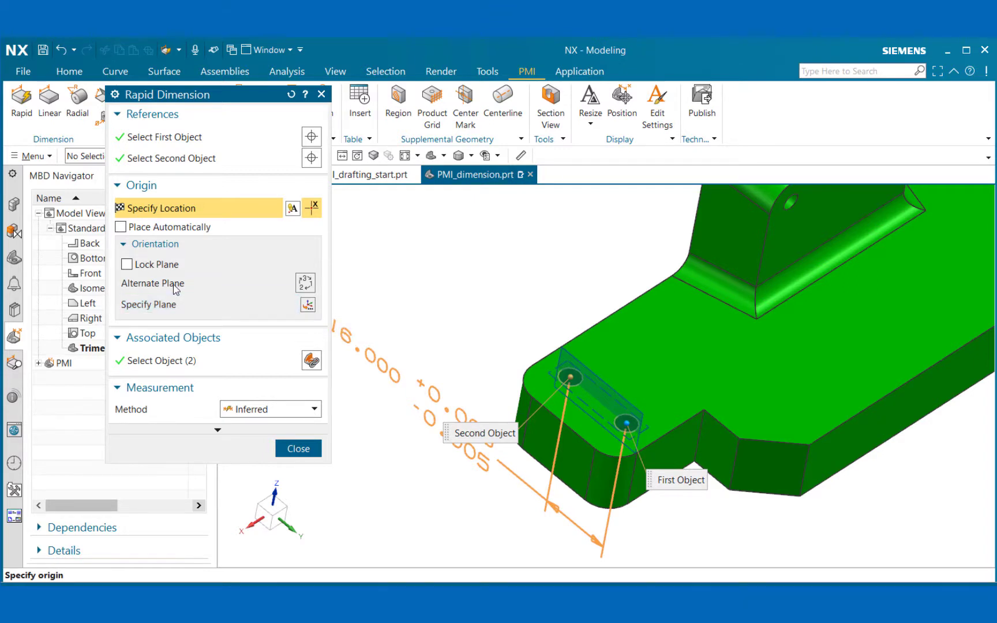
Lay the hole-spacing dimension on the alternate plane parallel to the base's top face and review the measurement methods.
{"action": "mouse_move", "coordinate": [655, 435]}
{"action": "scroll", "coordinate": [656, 434], "scroll_direction": "up", "scroll_amount": 4}
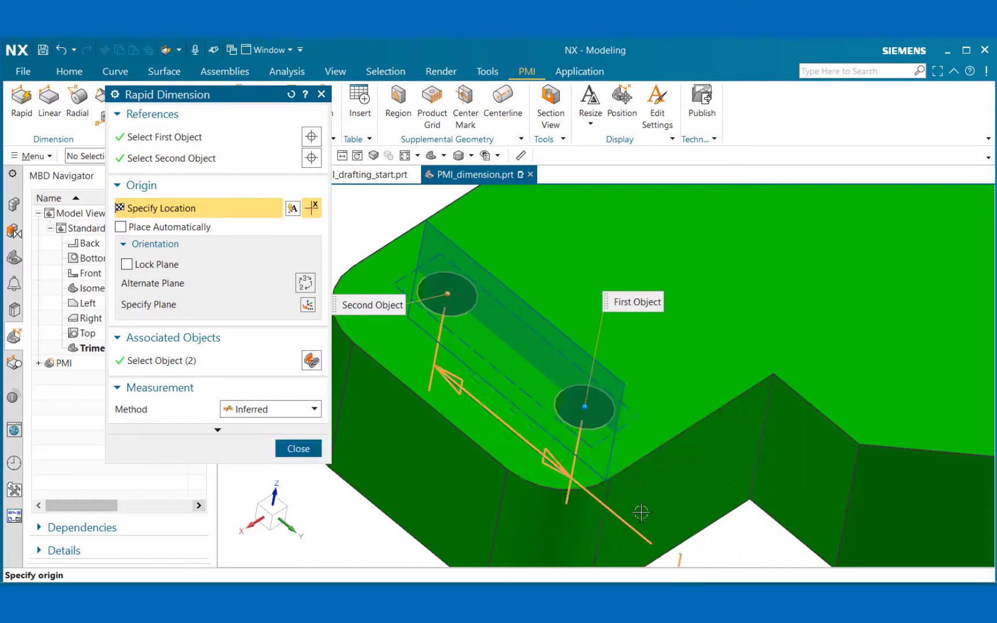
{"action": "left_click", "coordinate": [306, 284]}
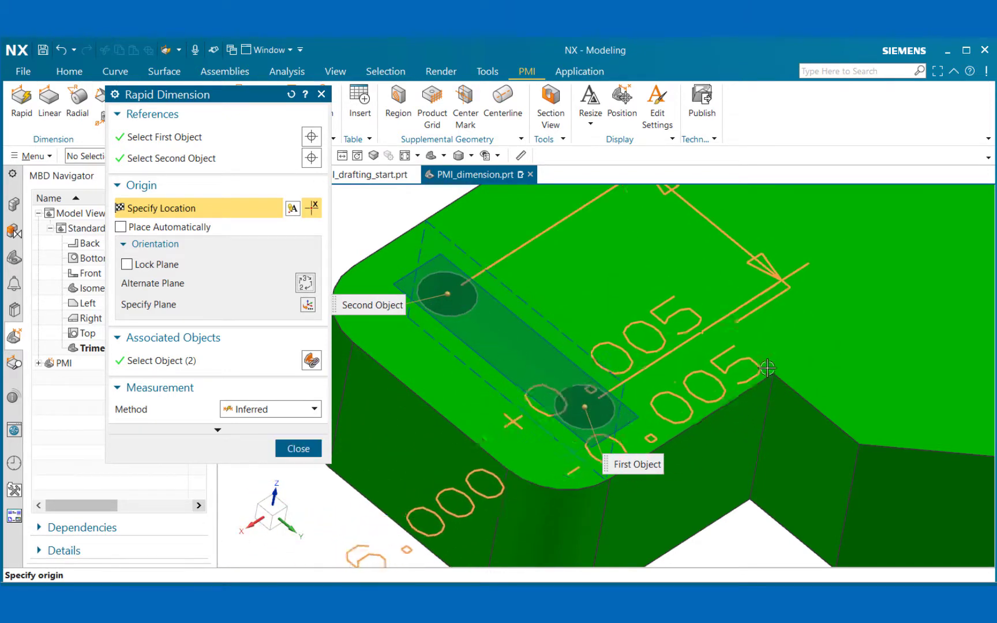
{"action": "scroll", "coordinate": [767, 367], "scroll_direction": "down", "scroll_amount": 5}
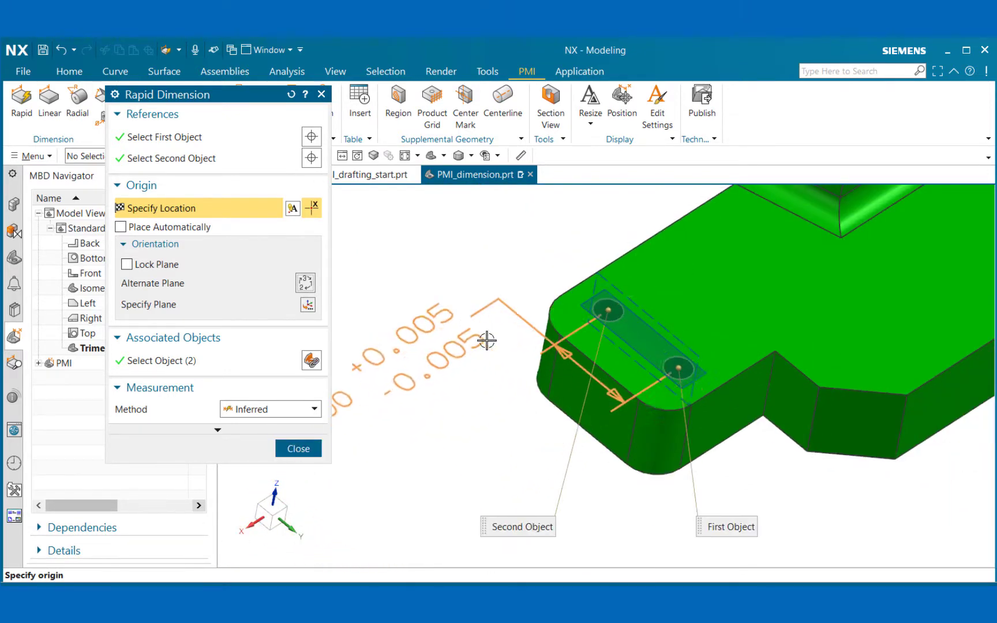
{"action": "mouse_move", "coordinate": [455, 374]}
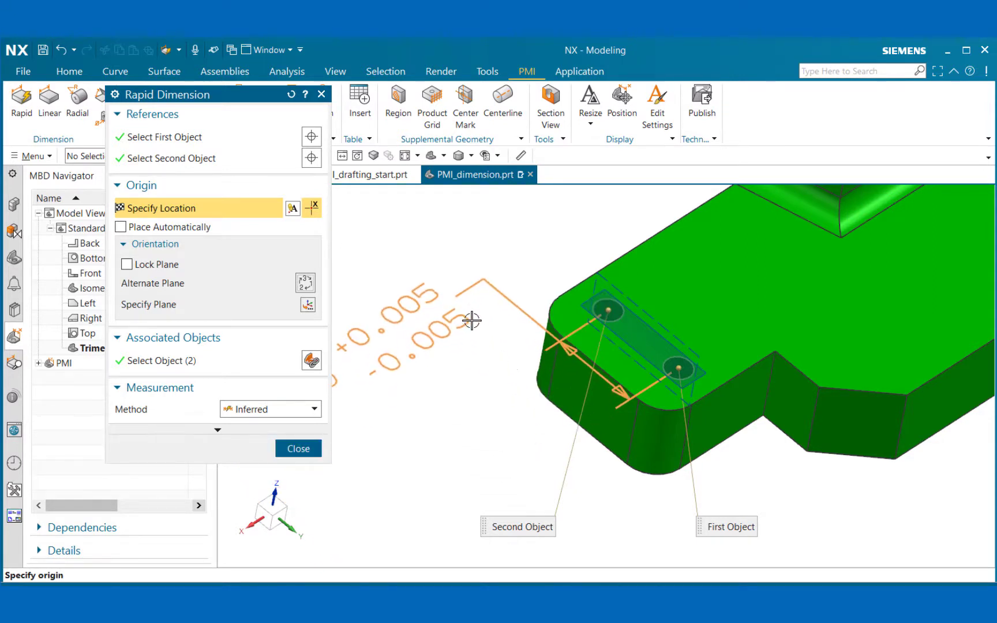
{"action": "mouse_move", "coordinate": [472, 321]}
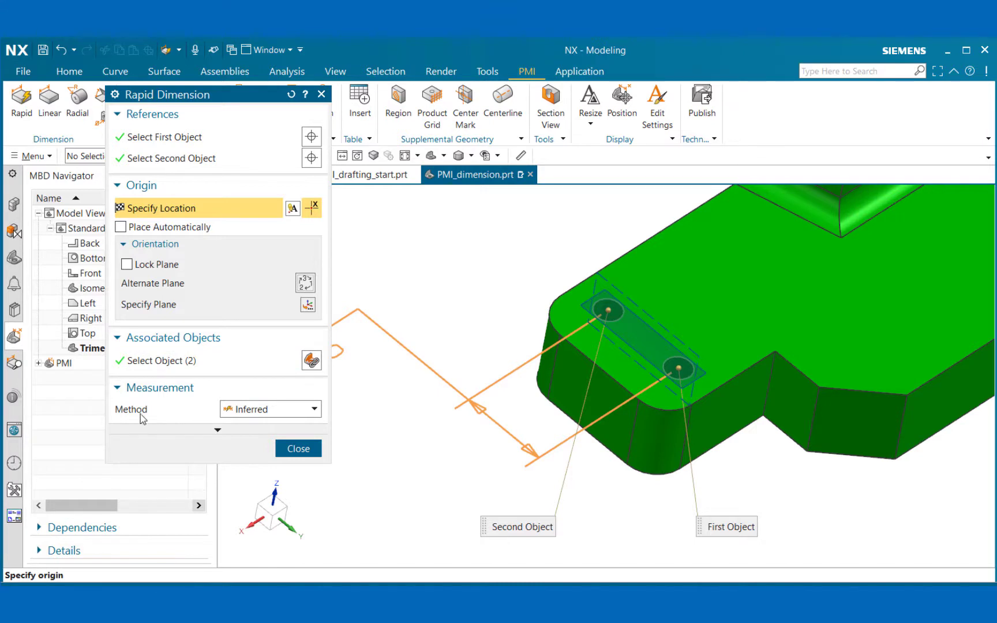
{"action": "left_click", "coordinate": [314, 410]}
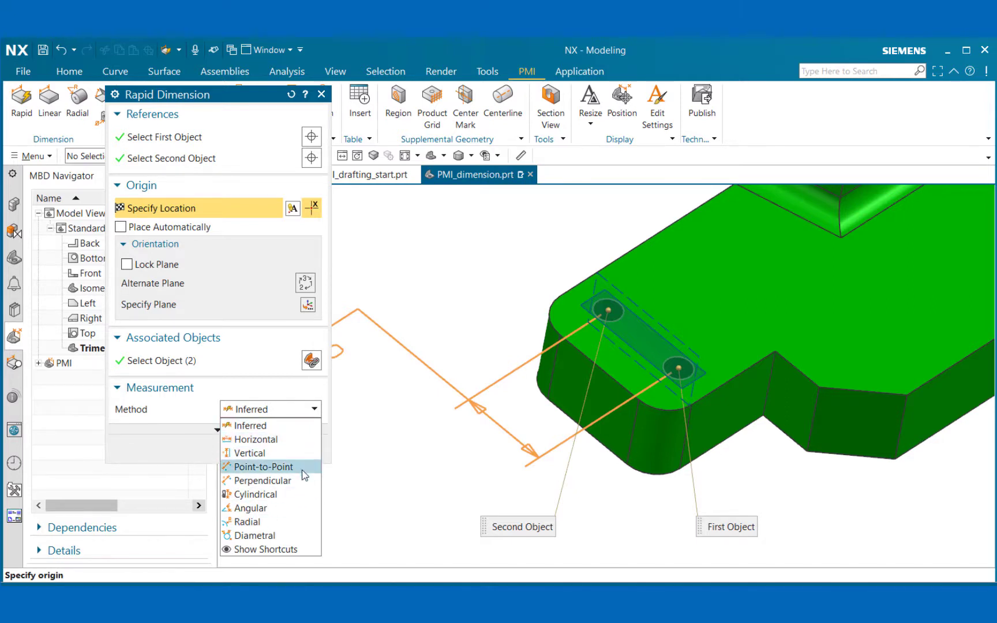
{"action": "left_click", "coordinate": [310, 409]}
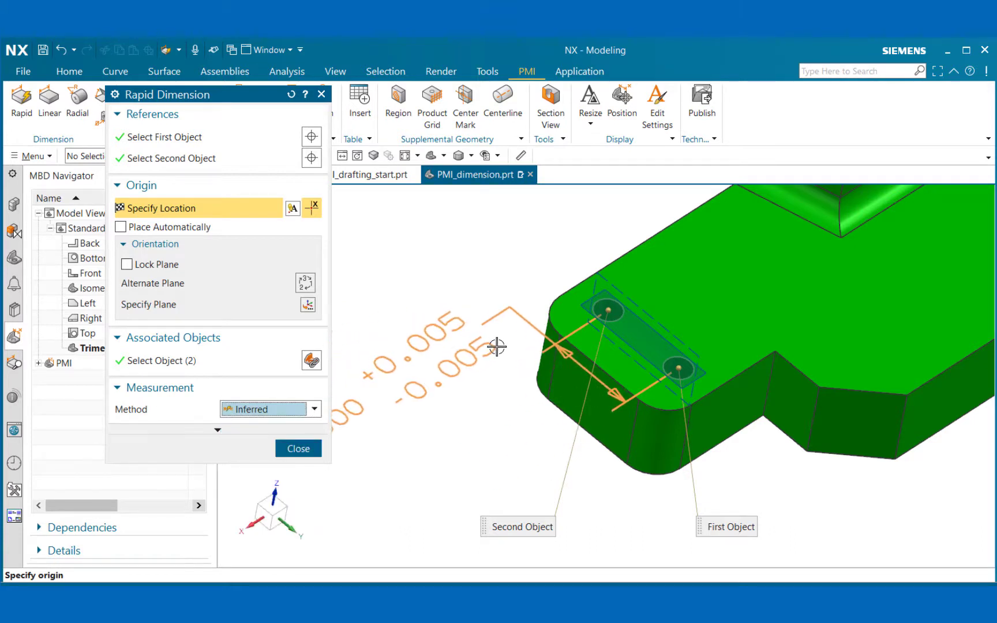
Remove the bilateral tolerance from the hole-spacing dimension so that only its nominal value is used.
{"action": "mouse_move", "coordinate": [509, 329]}
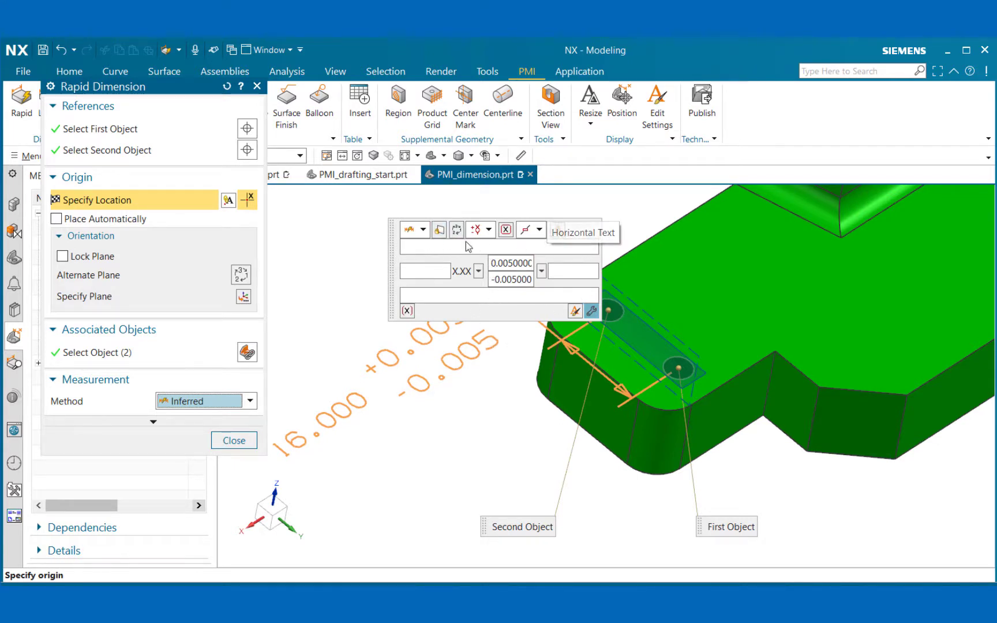
{"action": "left_click", "coordinate": [424, 231]}
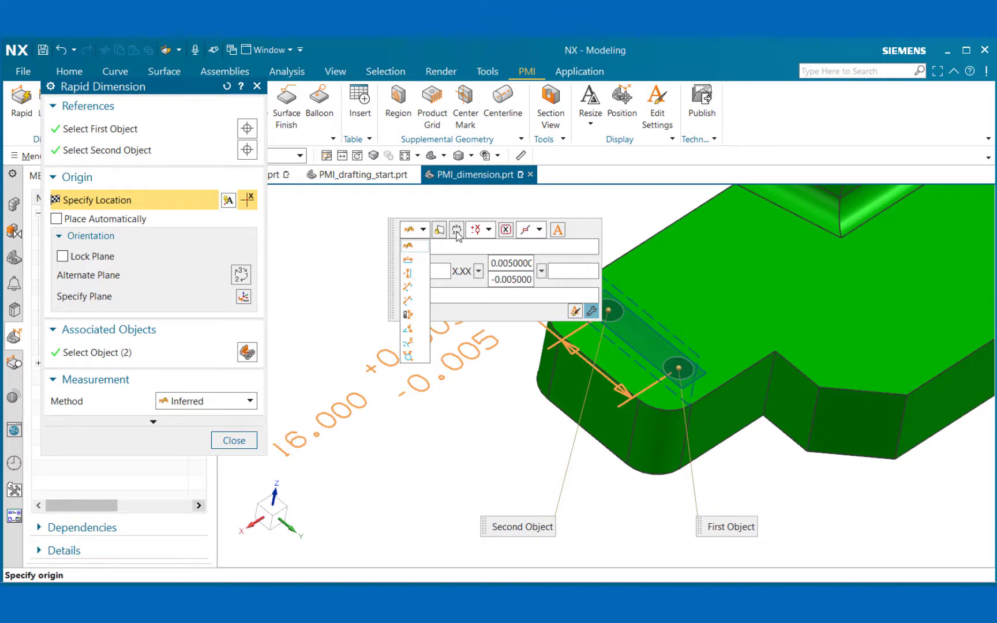
{"action": "left_click", "coordinate": [487, 232]}
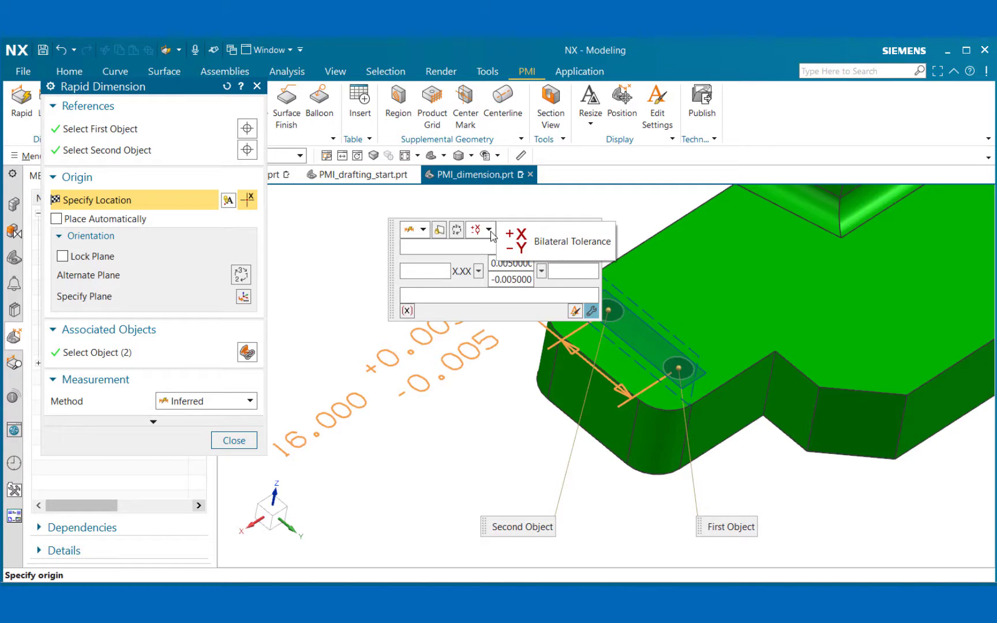
{"action": "left_click", "coordinate": [489, 230]}
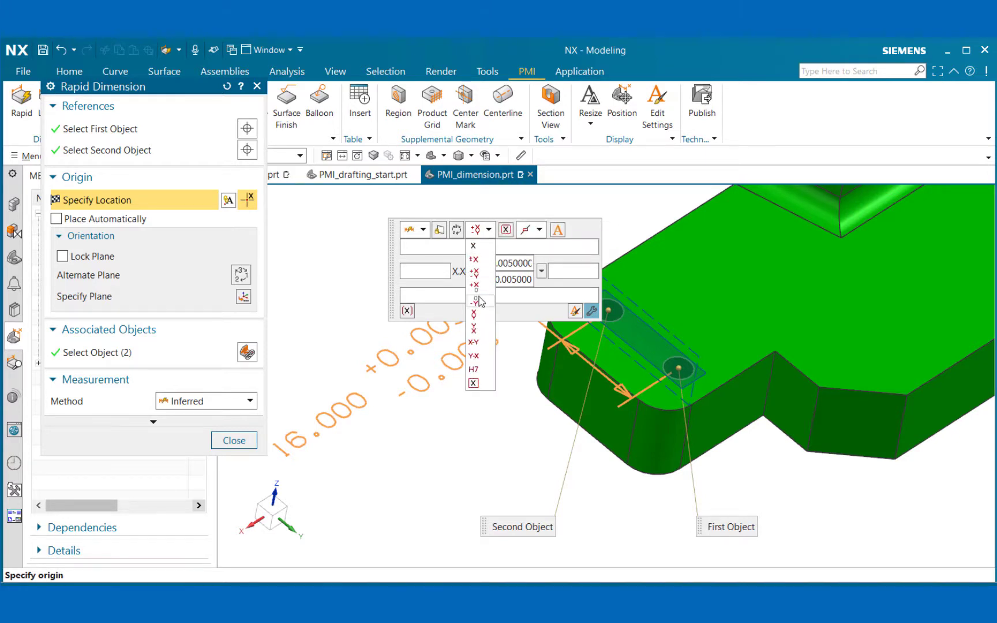
{"action": "left_click", "coordinate": [482, 245]}
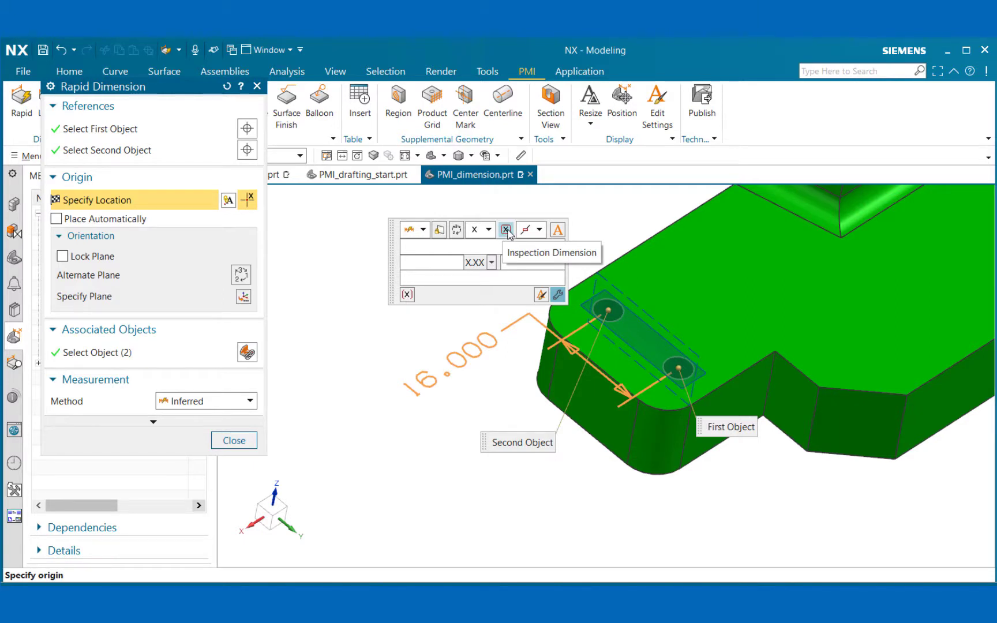
Orient the dimension text perpendicular to its dimension line and look through the appended text options.
{"action": "left_click", "coordinate": [540, 229]}
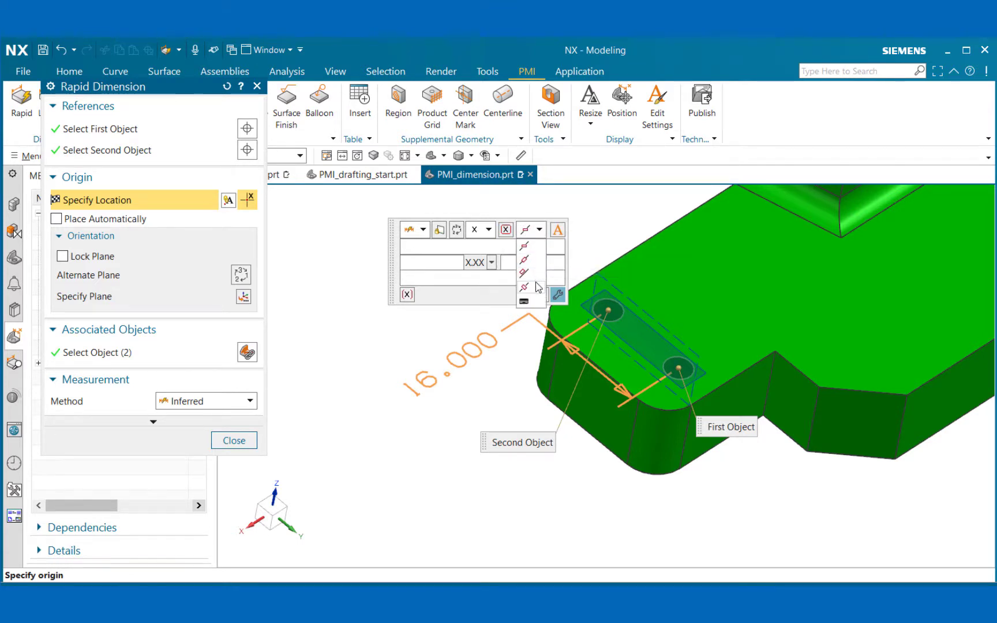
{"action": "left_click", "coordinate": [536, 290]}
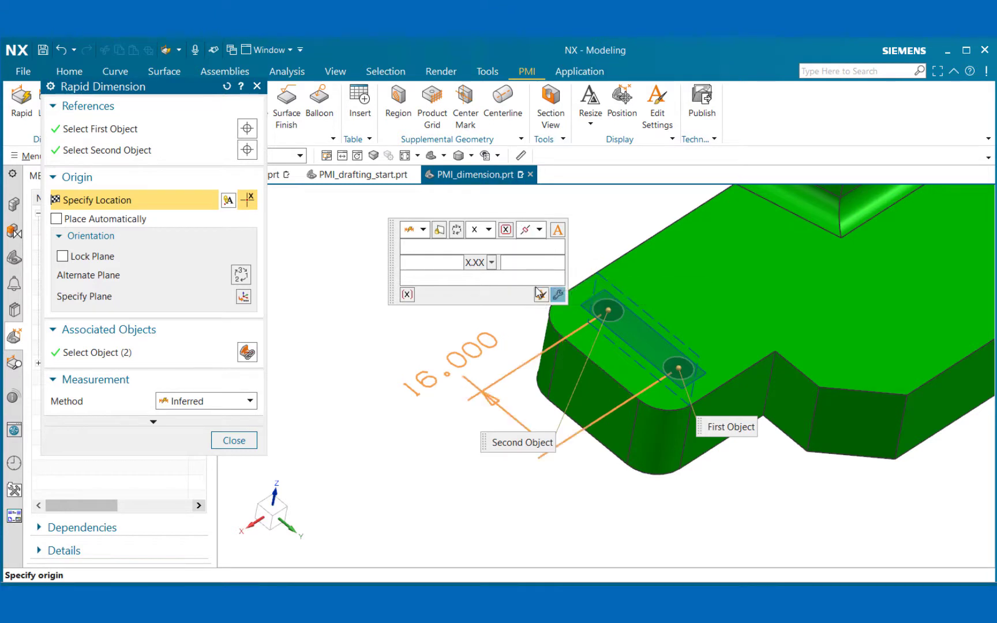
{"action": "left_click", "coordinate": [557, 231]}
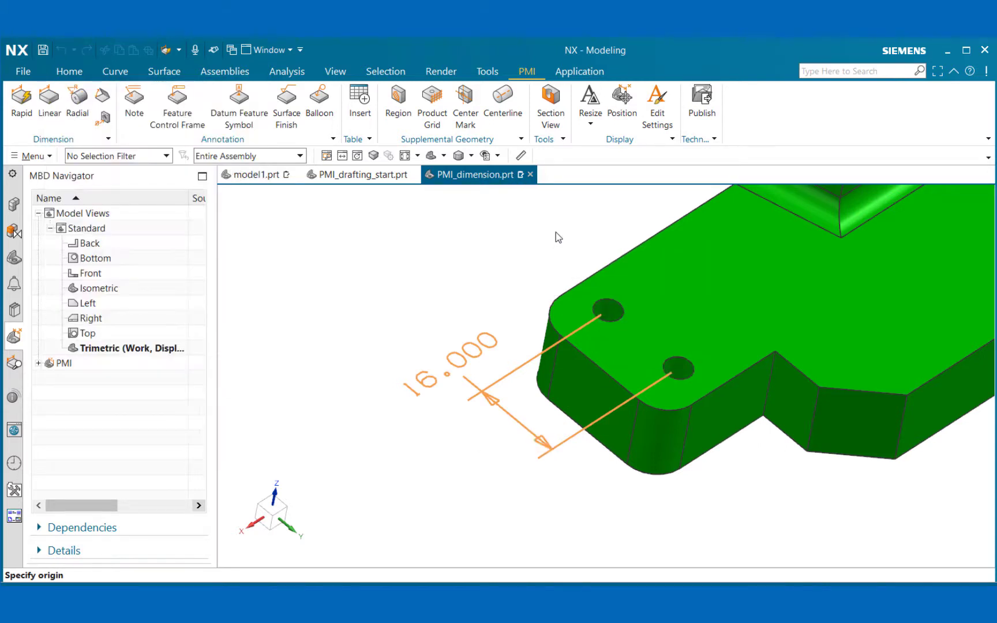
{"action": "left_click_drag", "start_coordinate": [201, 86], "coordinate": [278, 50]}
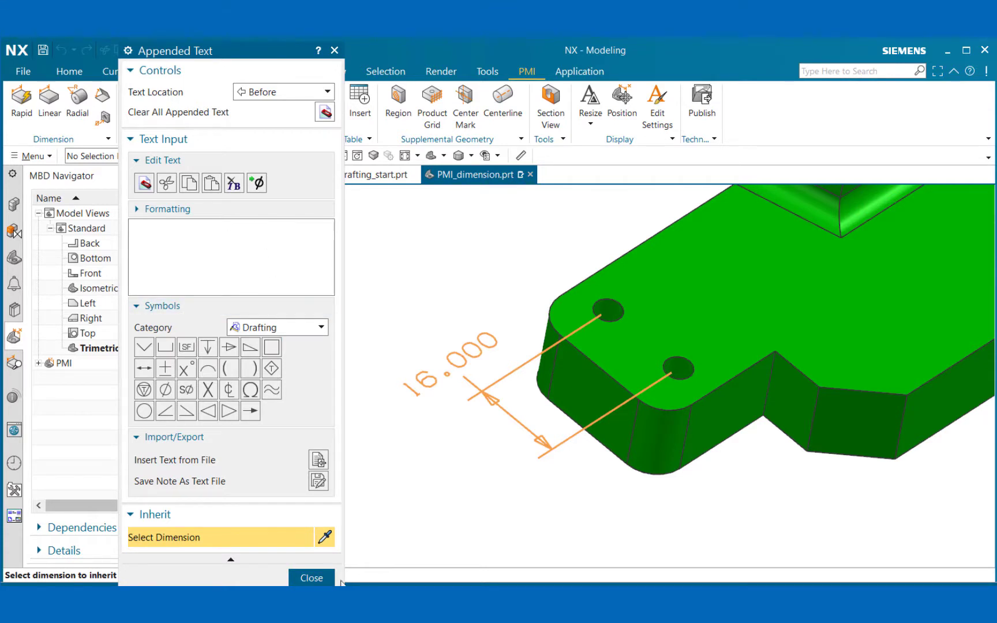
{"action": "left_click", "coordinate": [311, 578]}
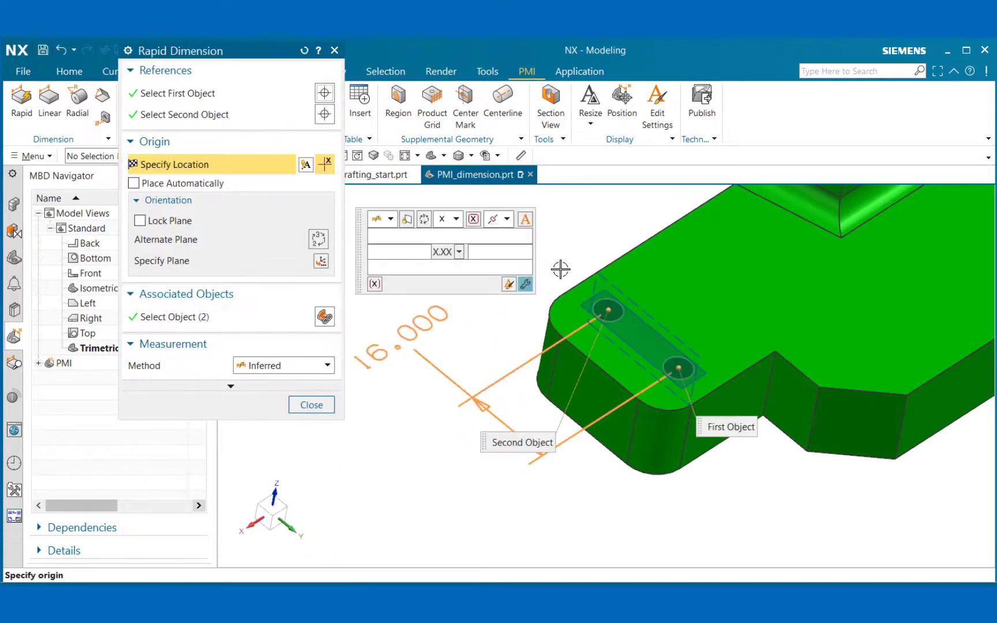
Set the hole-spacing dimension's nominal value to 2 decimal places.
{"action": "mouse_move", "coordinate": [491, 290]}
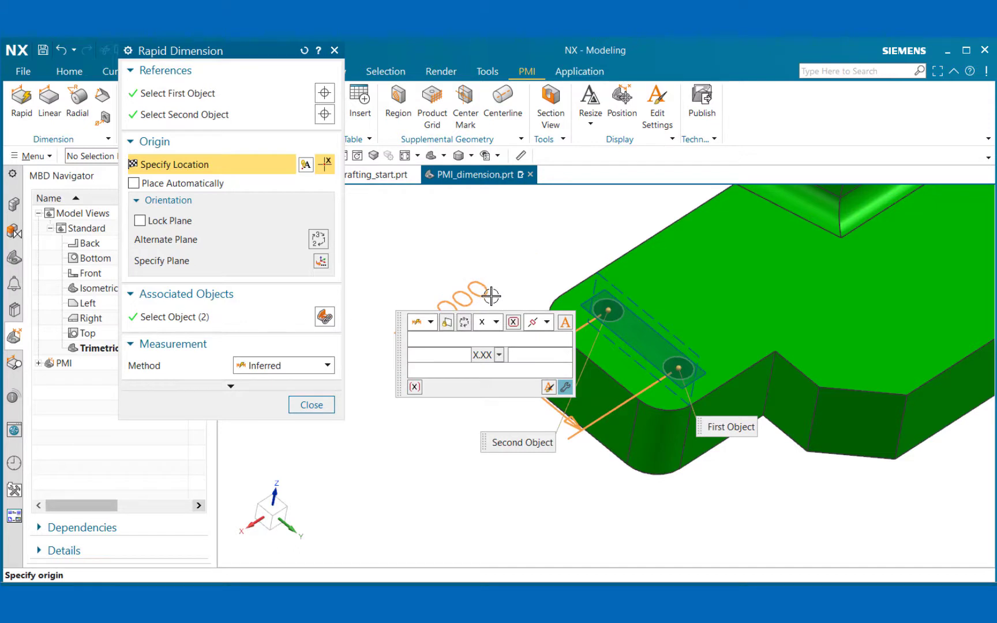
{"action": "left_click_drag", "start_coordinate": [398, 344], "coordinate": [389, 234]}
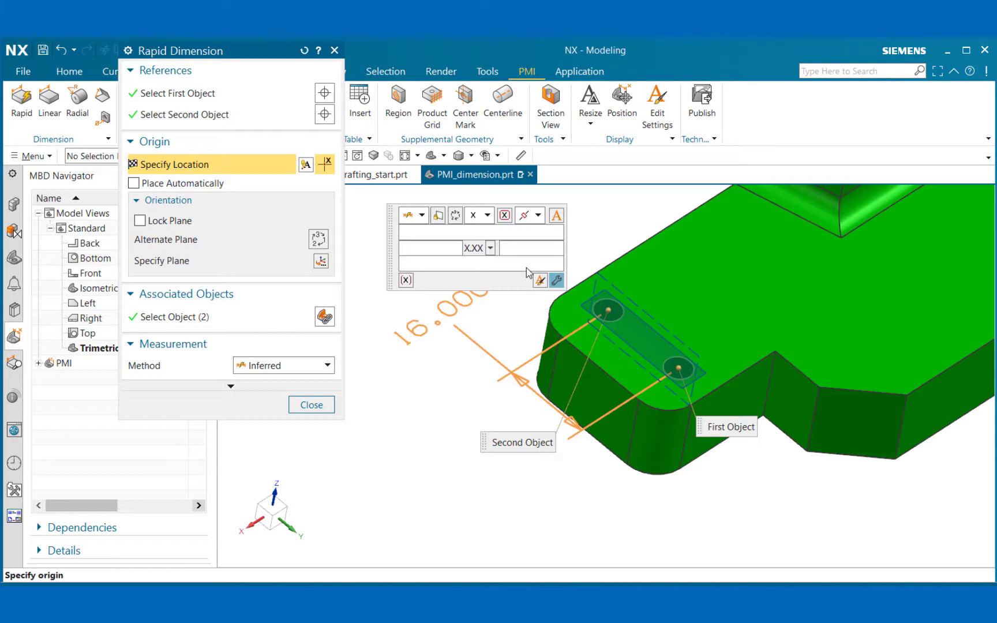
{"action": "left_click", "coordinate": [490, 248]}
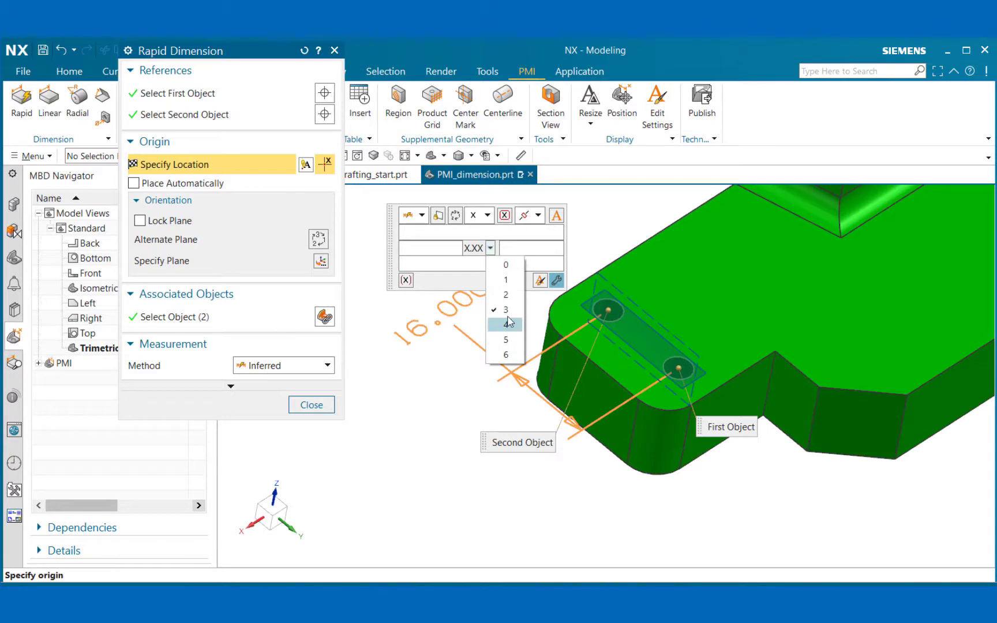
{"action": "left_click", "coordinate": [515, 299]}
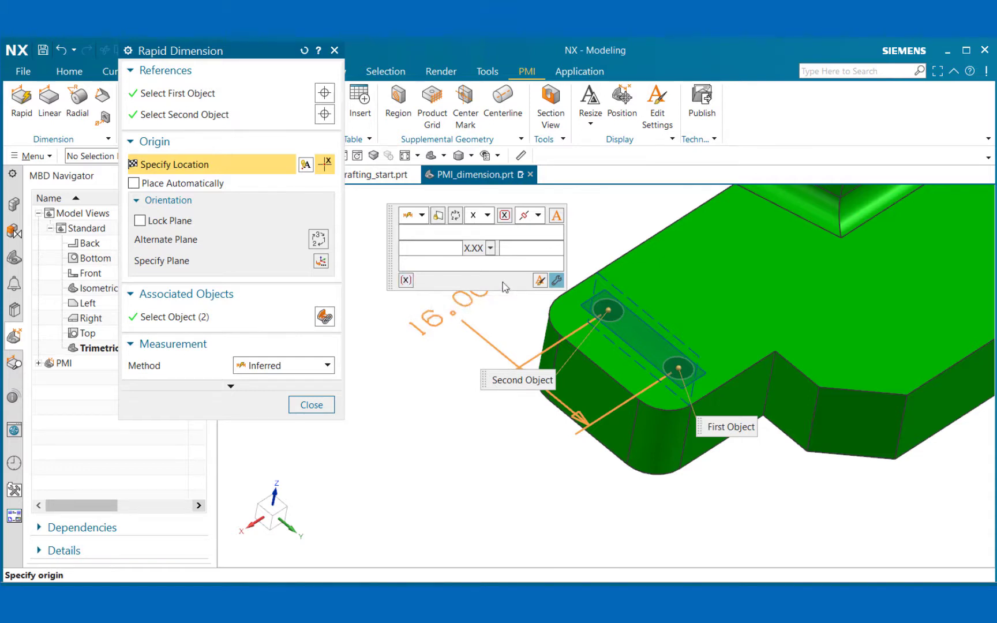
Examine the hole-spacing dimension's text settings for lettering, stacking, tolerance, dual, narrow, units, orientation and format.
{"action": "left_click", "coordinate": [541, 281]}
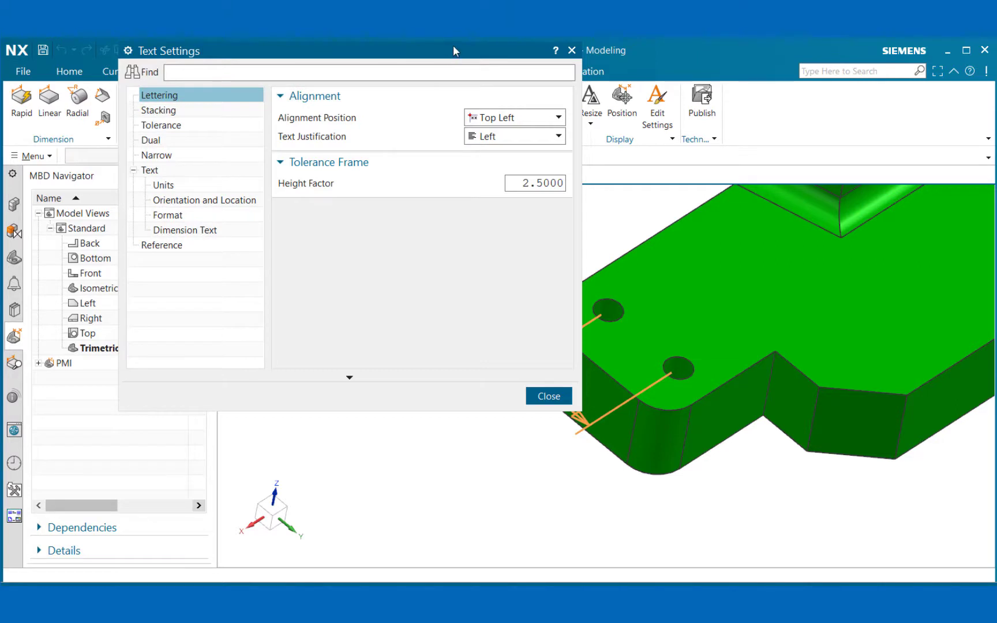
{"action": "left_click_drag", "start_coordinate": [453, 48], "coordinate": [393, 101]}
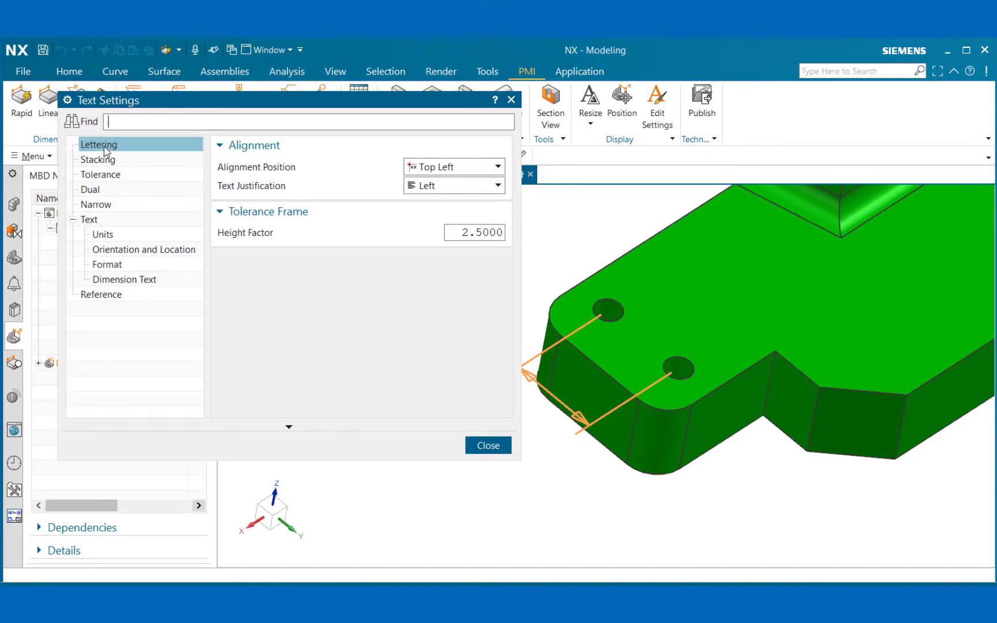
{"action": "left_click", "coordinate": [112, 159]}
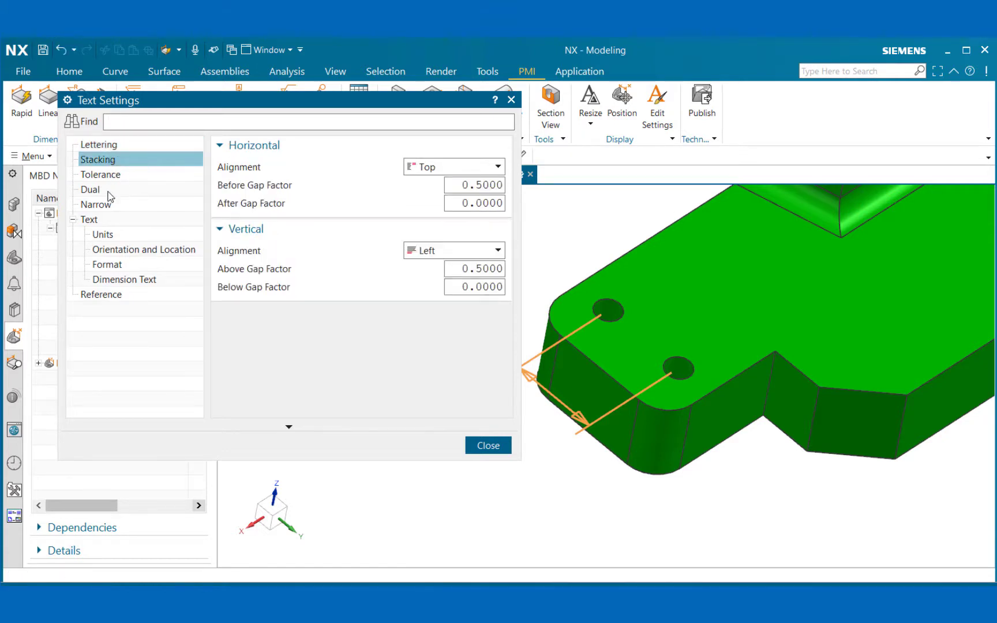
{"action": "left_click", "coordinate": [114, 176]}
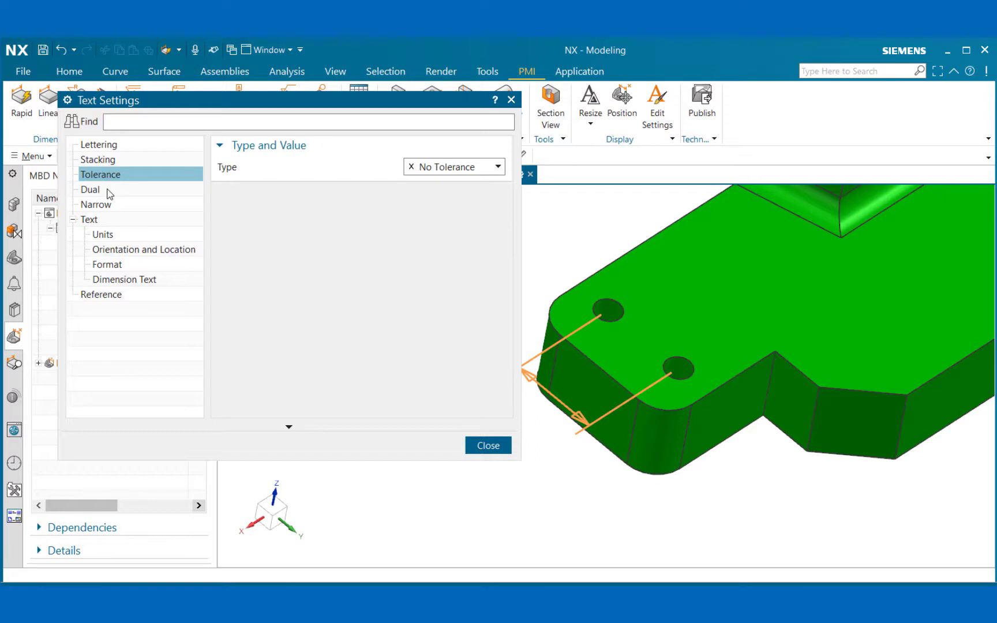
{"action": "left_click", "coordinate": [107, 190]}
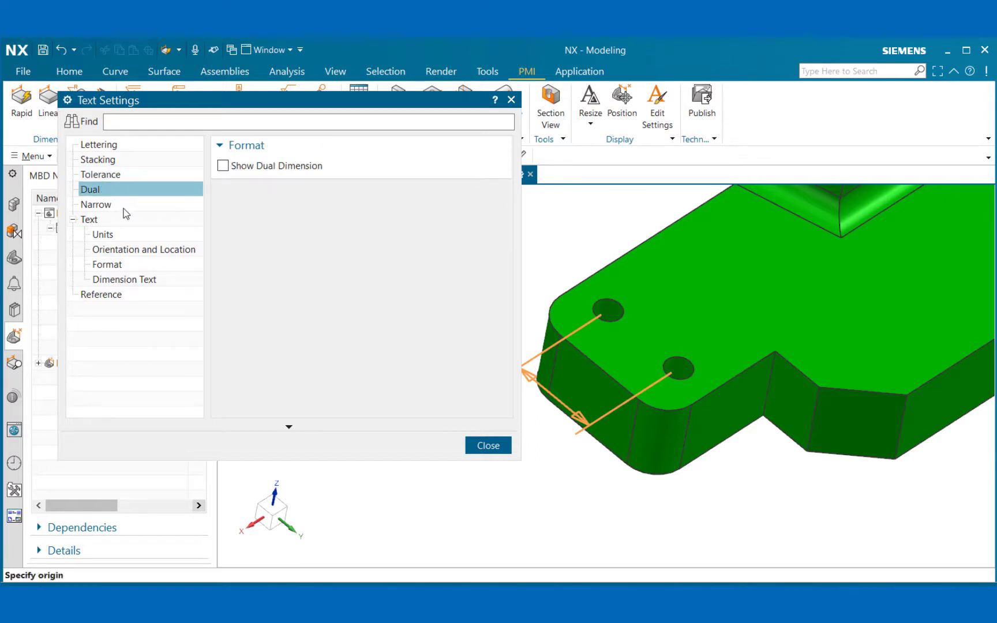
{"action": "left_click", "coordinate": [124, 207]}
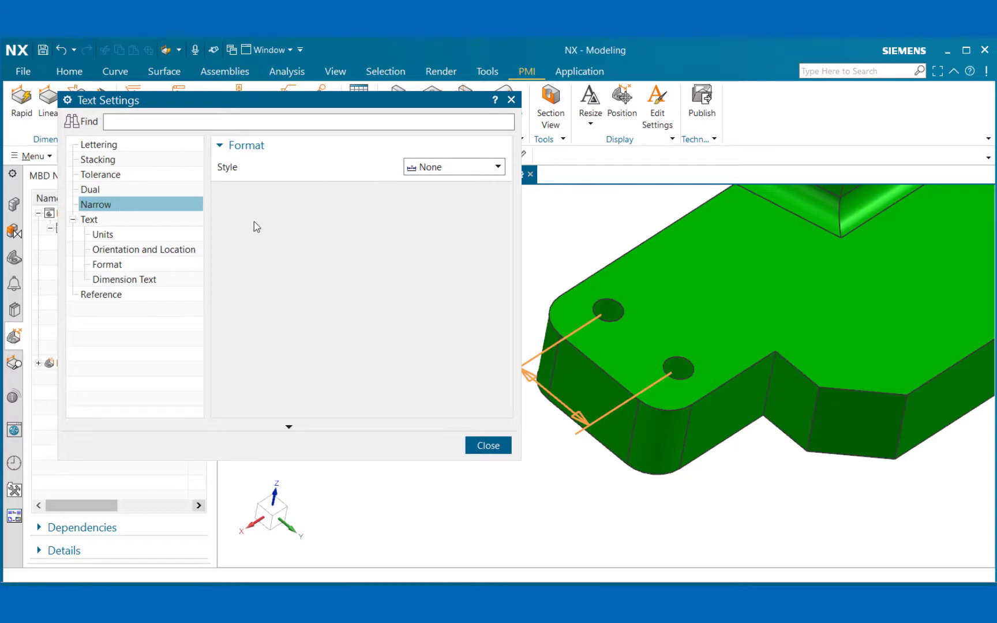
{"action": "left_click", "coordinate": [123, 233]}
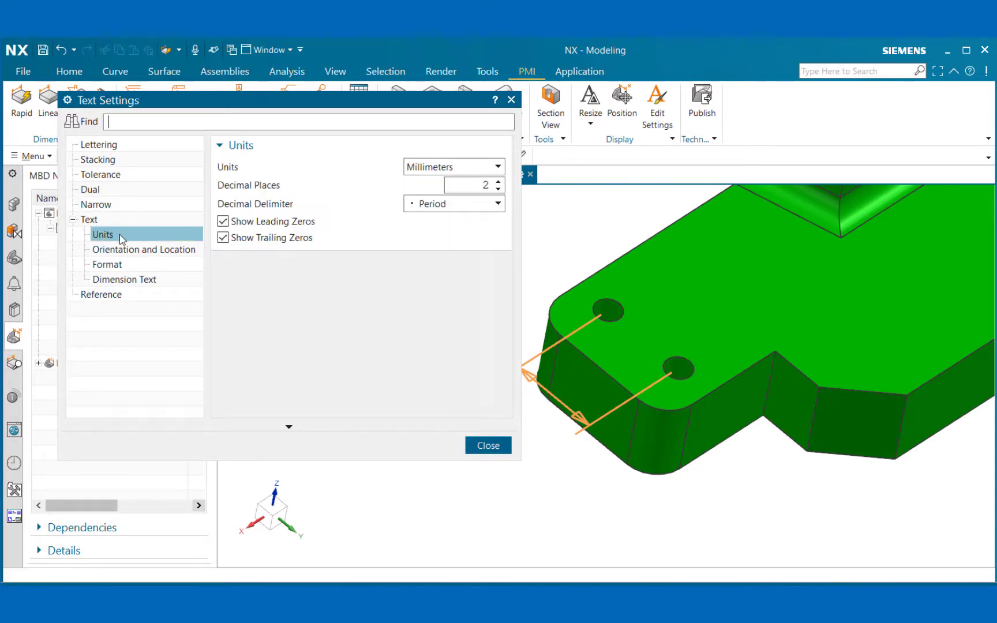
{"action": "left_click", "coordinate": [128, 249]}
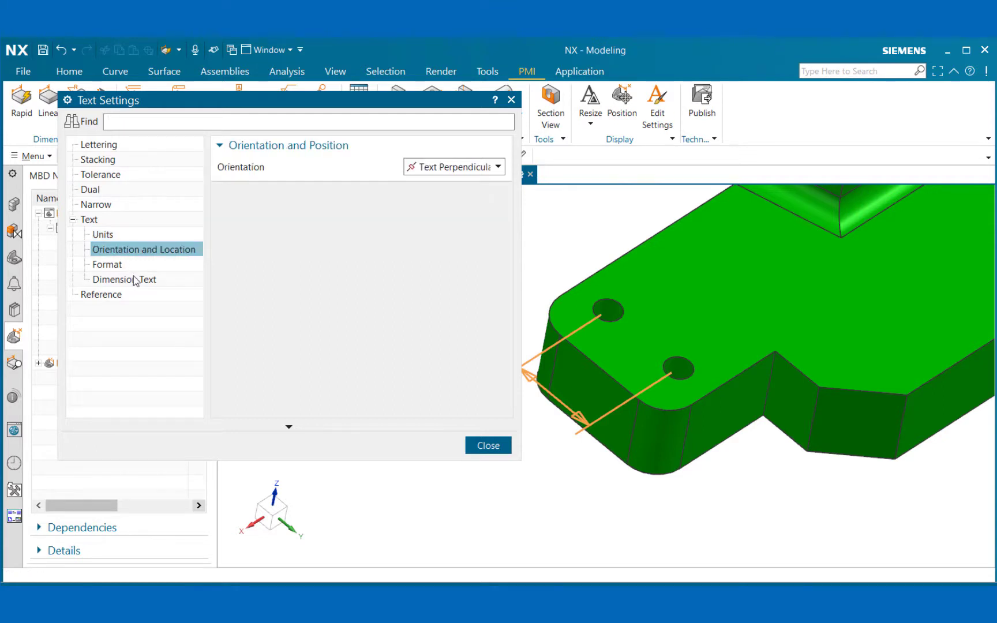
{"action": "left_click", "coordinate": [478, 171]}
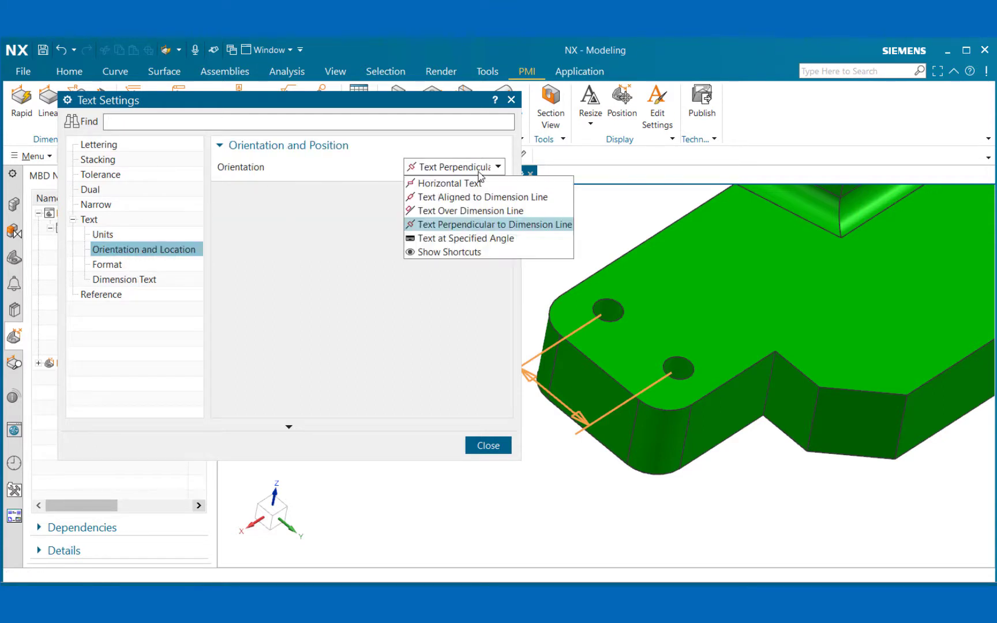
{"action": "left_click", "coordinate": [478, 172]}
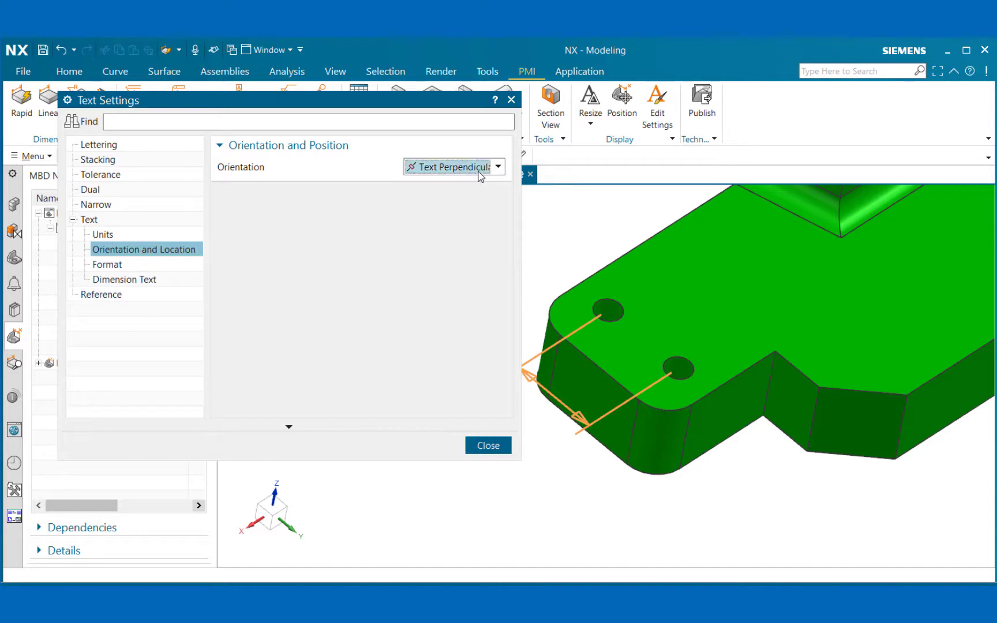
{"action": "left_click", "coordinate": [120, 267]}
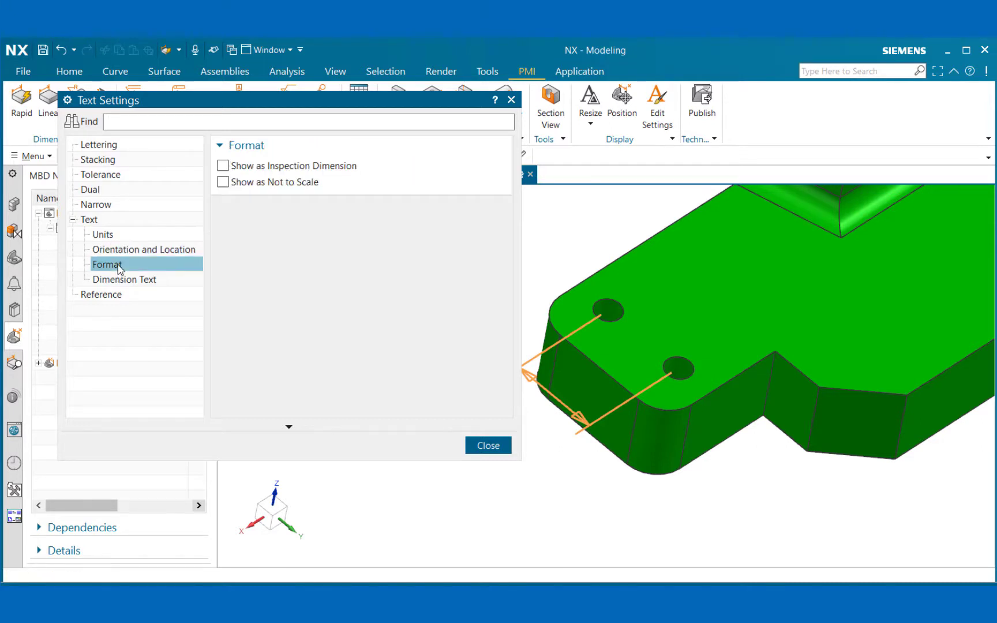
Set the hole-spacing dimension's text color to black, applied to the entire dimension.
{"action": "left_click", "coordinate": [121, 279]}
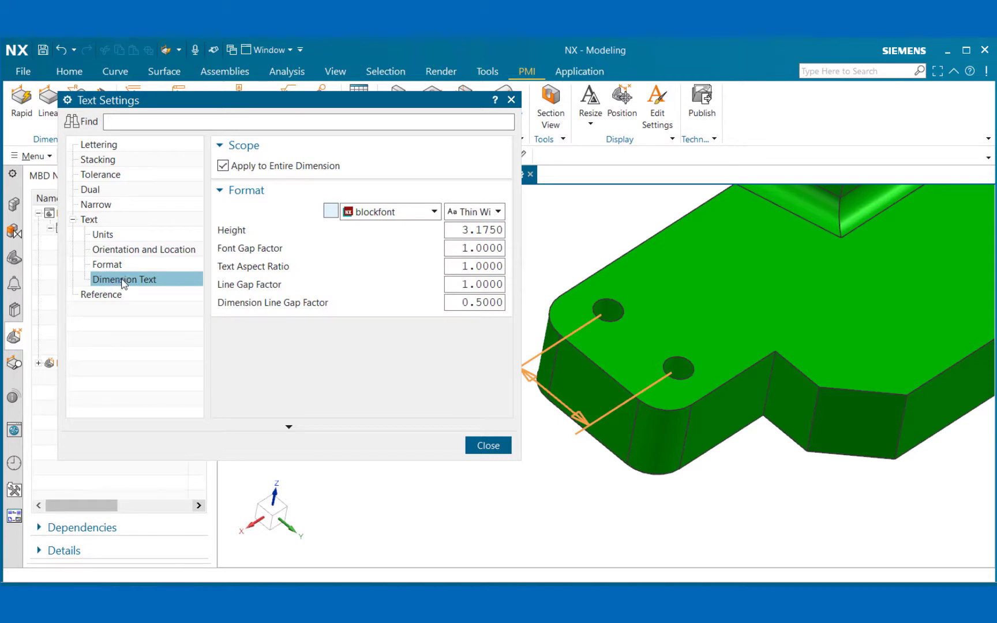
{"action": "left_click", "coordinate": [331, 212]}
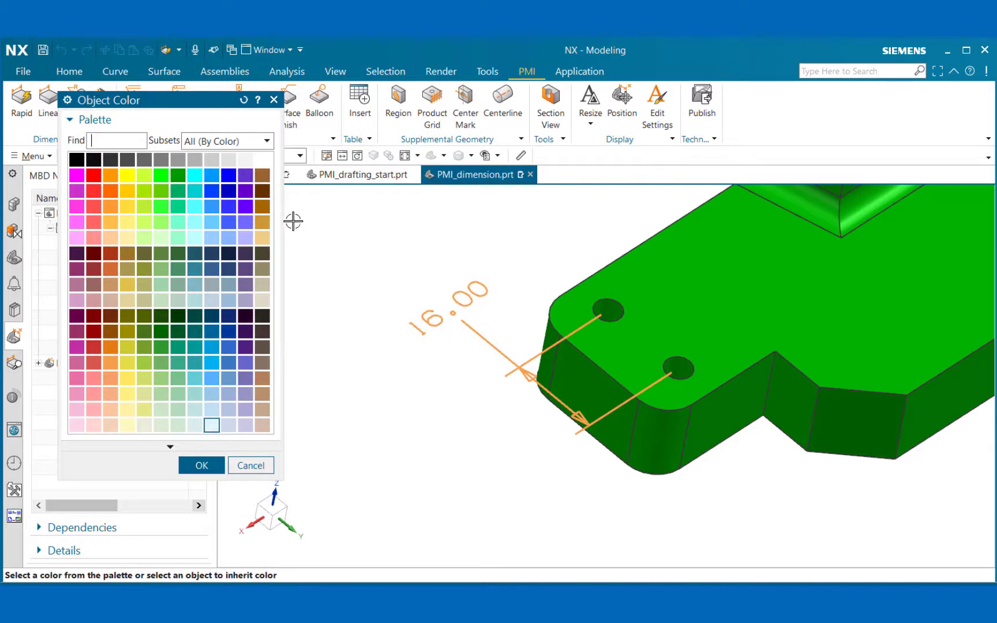
{"action": "left_click", "coordinate": [77, 164]}
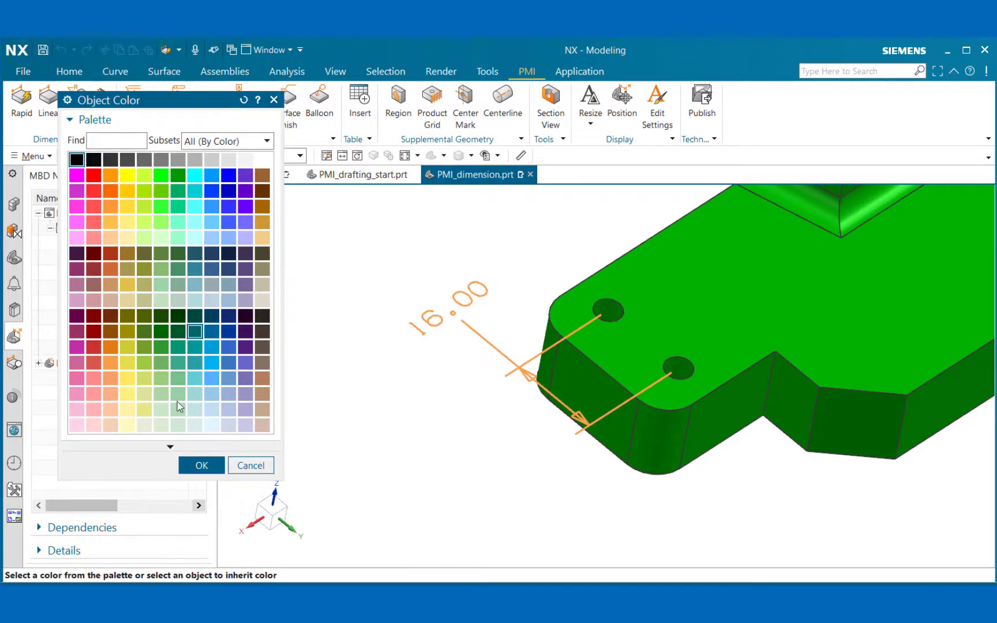
{"action": "left_click", "coordinate": [202, 466]}
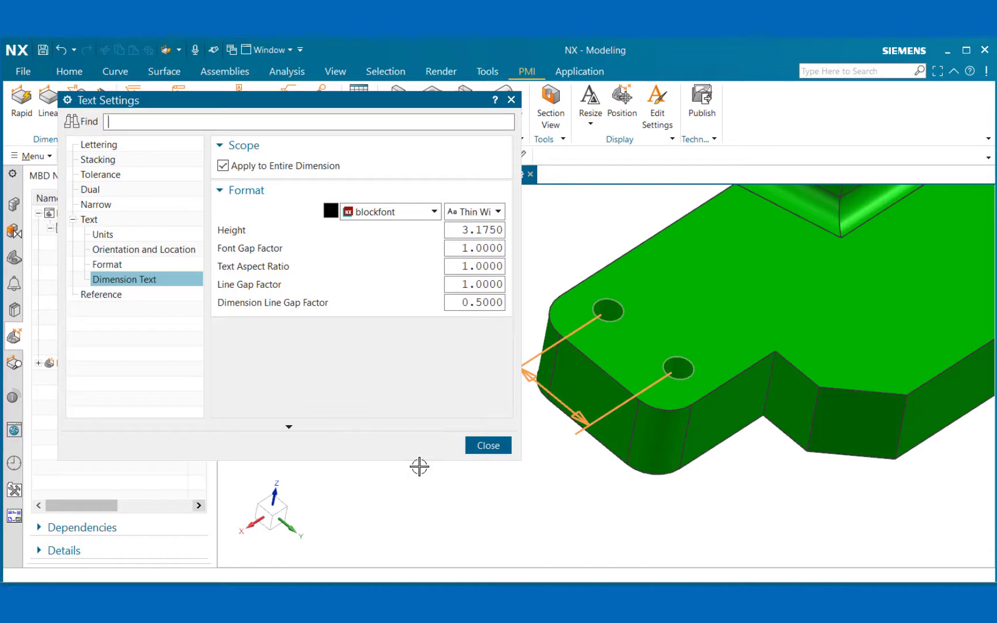
{"action": "left_click", "coordinate": [488, 446]}
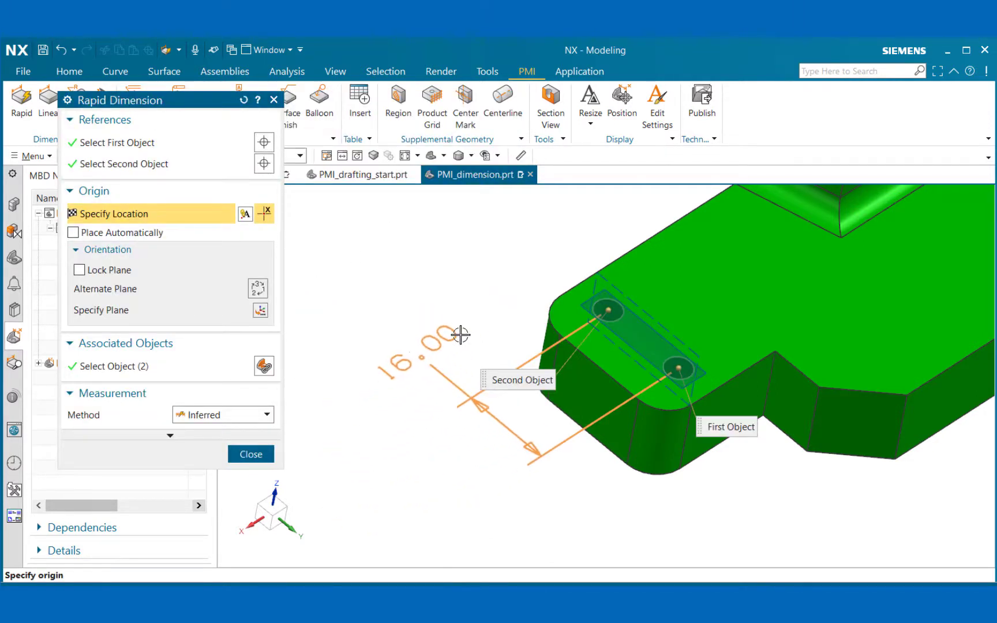
Place the hole-spacing dimension outside the base's rounded end beside the two holes and finish the Rapid Dimension command.
{"action": "mouse_move", "coordinate": [460, 334]}
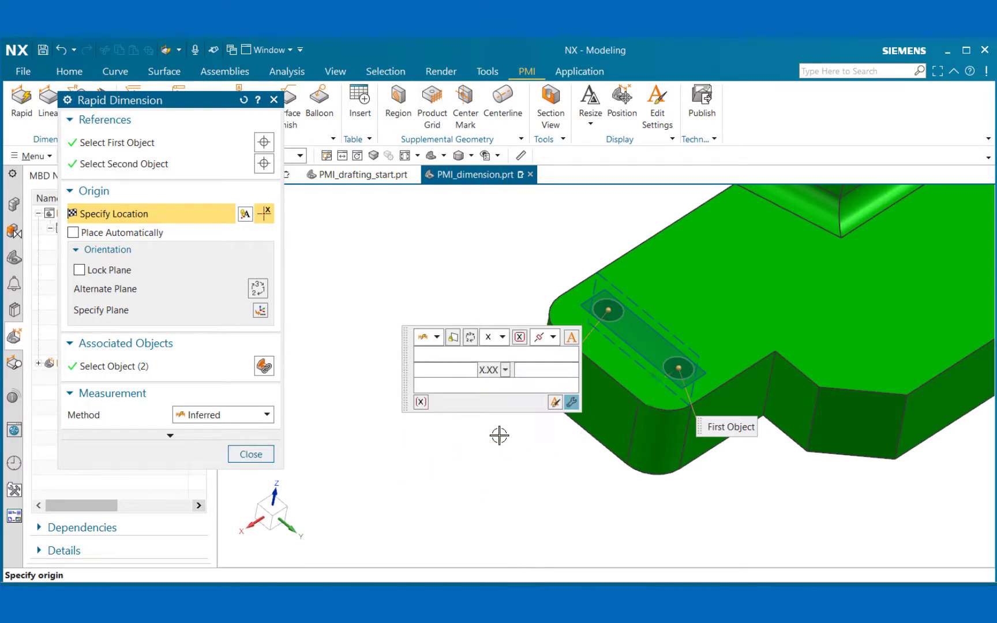
{"action": "left_click", "coordinate": [499, 434]}
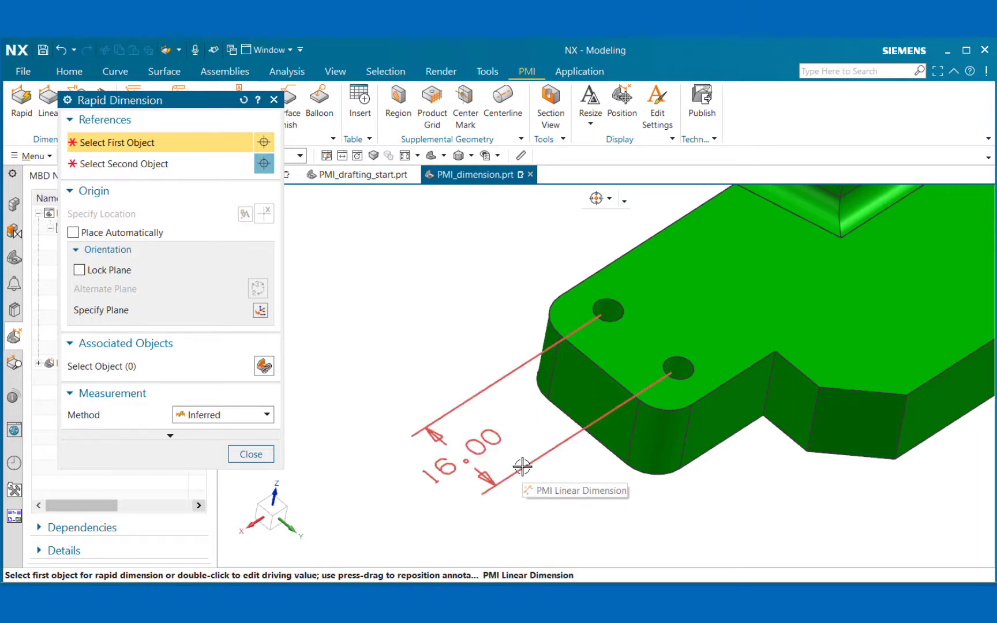
{"action": "left_click_drag", "start_coordinate": [481, 483], "coordinate": [436, 437]}
{"action": "left_click", "coordinate": [436, 437]}
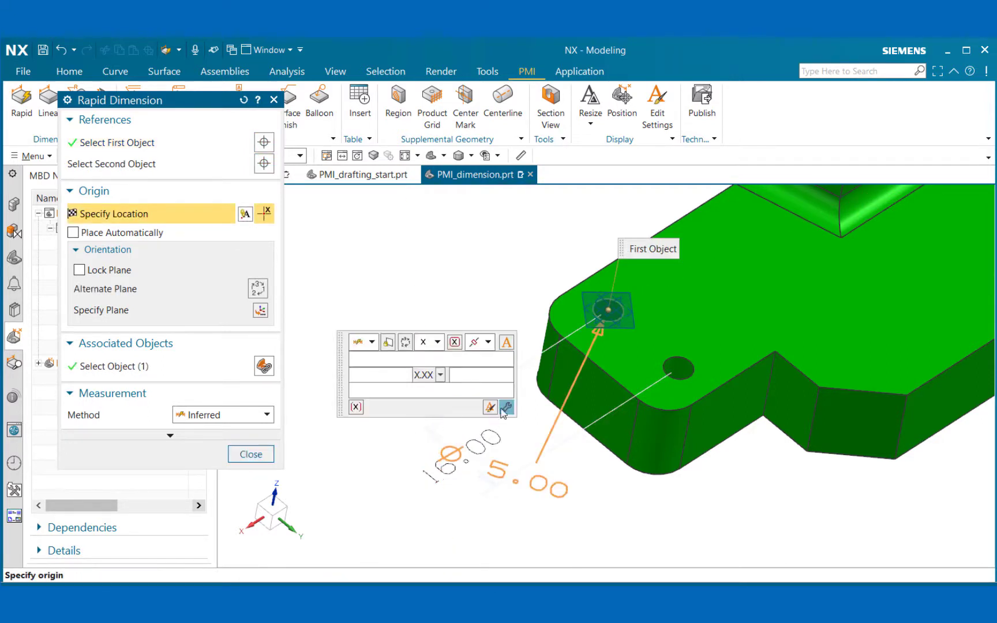
{"action": "left_click", "coordinate": [251, 454]}
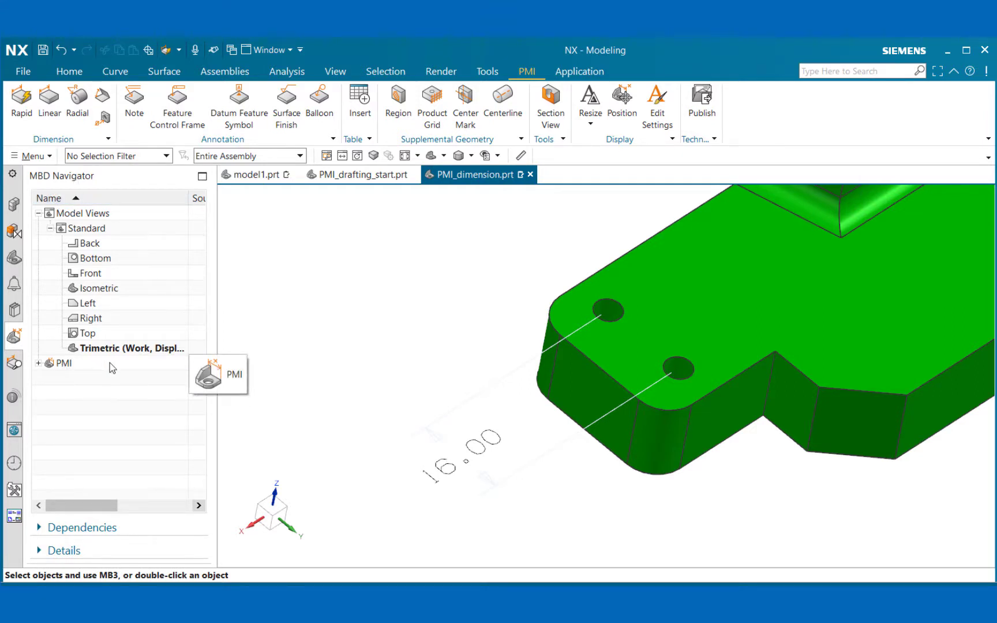
Locate the hole-spacing linear dimension among the part's PMI dimensions and open it for editing.
{"action": "left_click", "coordinate": [38, 363]}
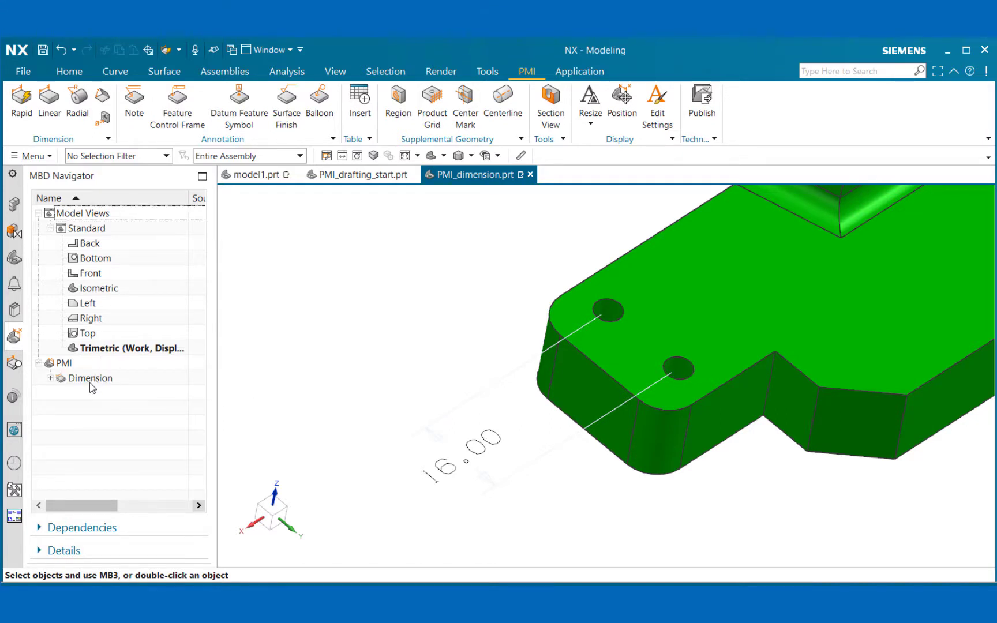
{"action": "left_click", "coordinate": [50, 378]}
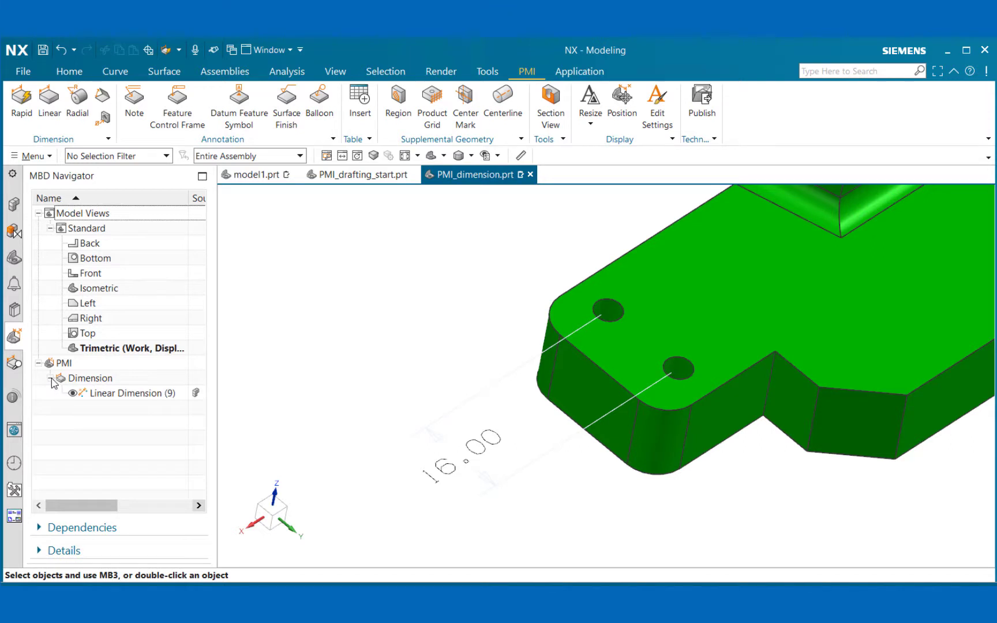
{"action": "left_click", "coordinate": [134, 395]}
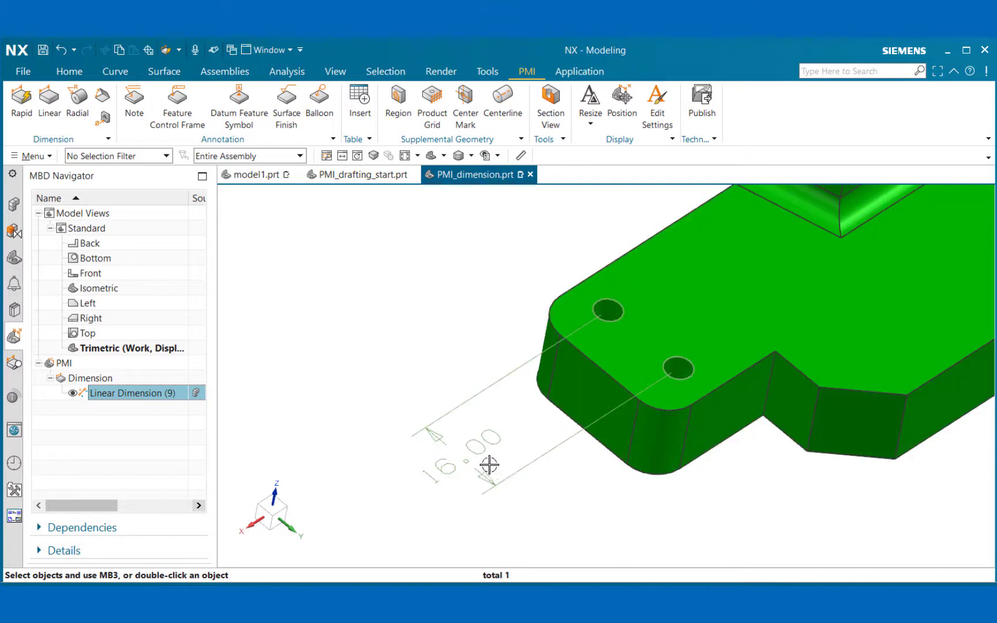
{"action": "right_click", "coordinate": [133, 397]}
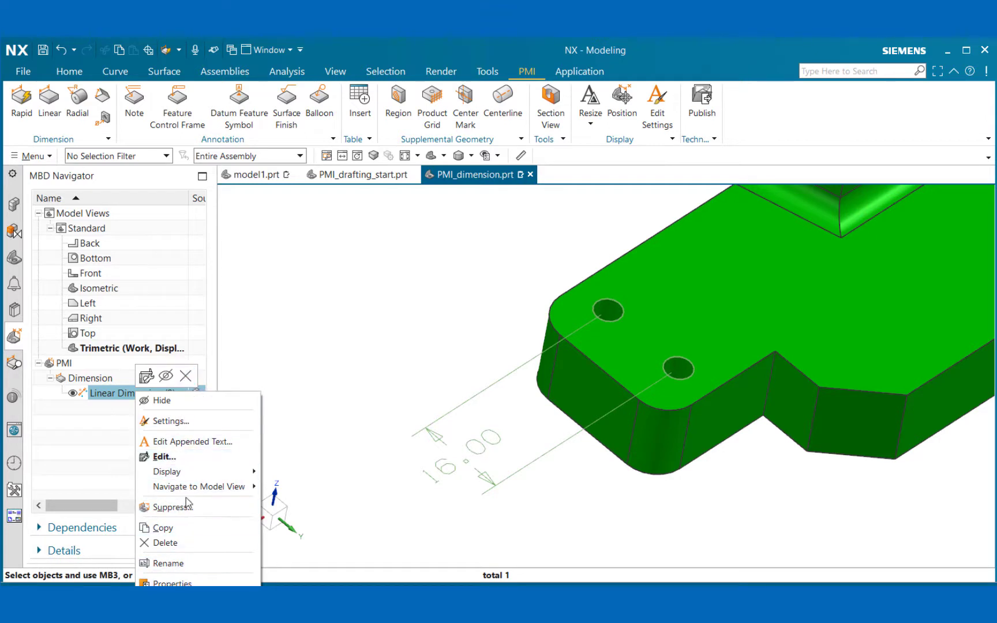
{"action": "left_click", "coordinate": [146, 378]}
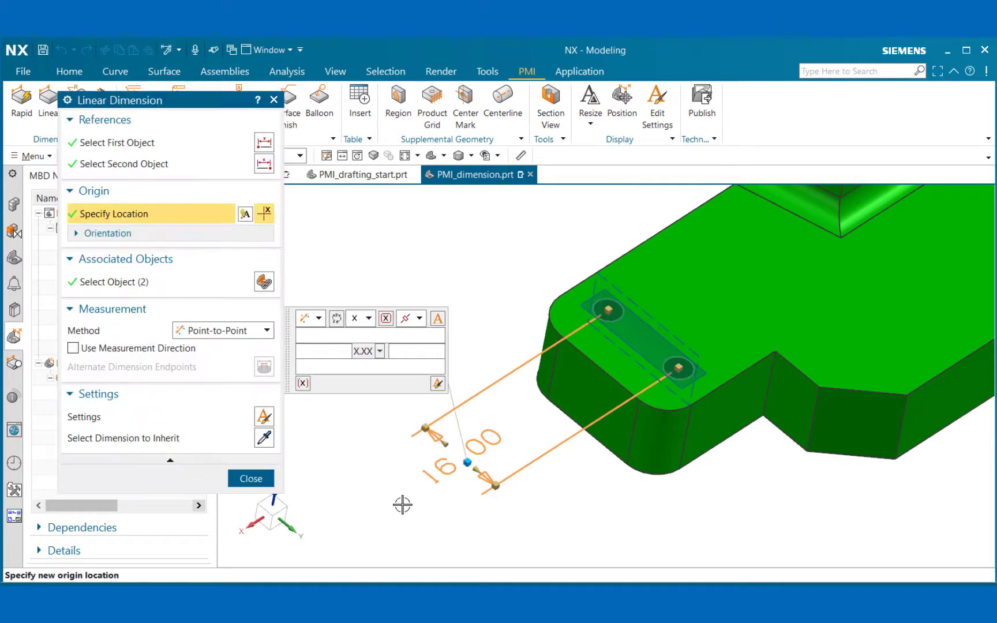
Try the hole-spacing dimension's arrowheads outside, on one side only and on both sides, and return them inside.
{"action": "scroll", "coordinate": [474, 508], "scroll_direction": "up", "scroll_amount": 2}
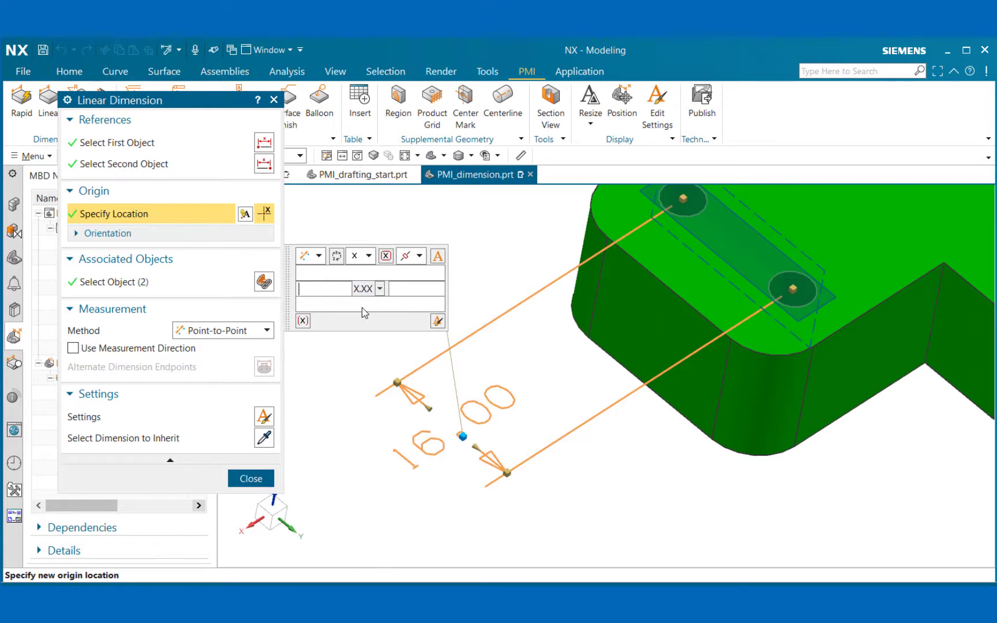
{"action": "mouse_move", "coordinate": [395, 384]}
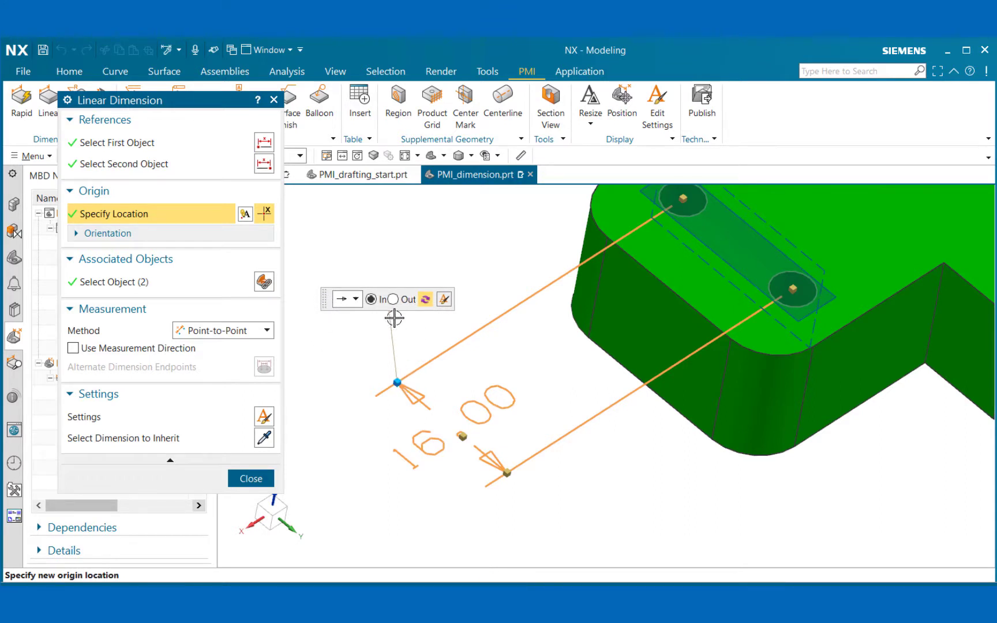
{"action": "left_click", "coordinate": [402, 301]}
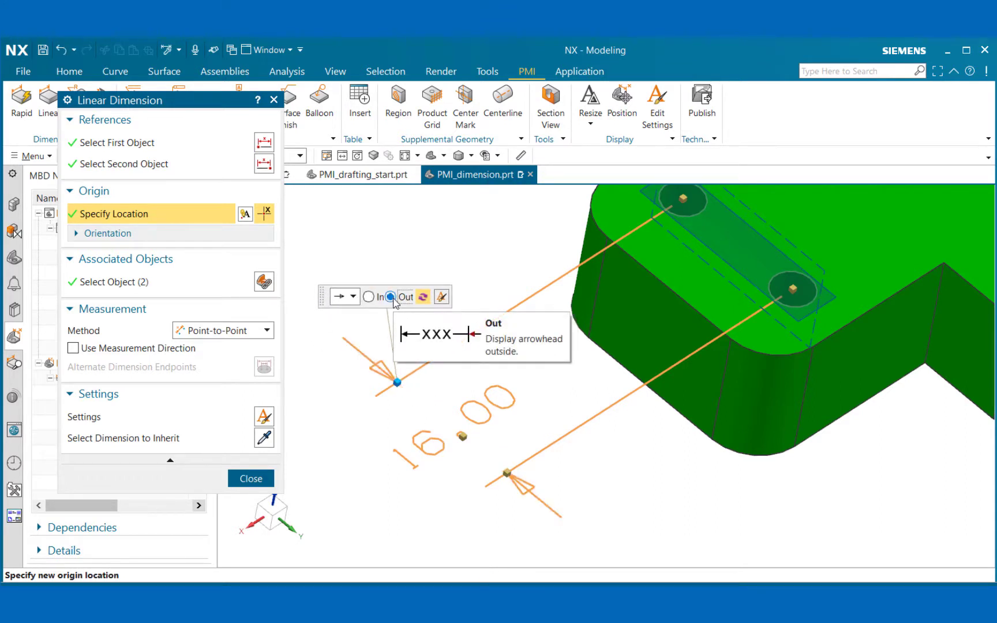
{"action": "left_click", "coordinate": [369, 297]}
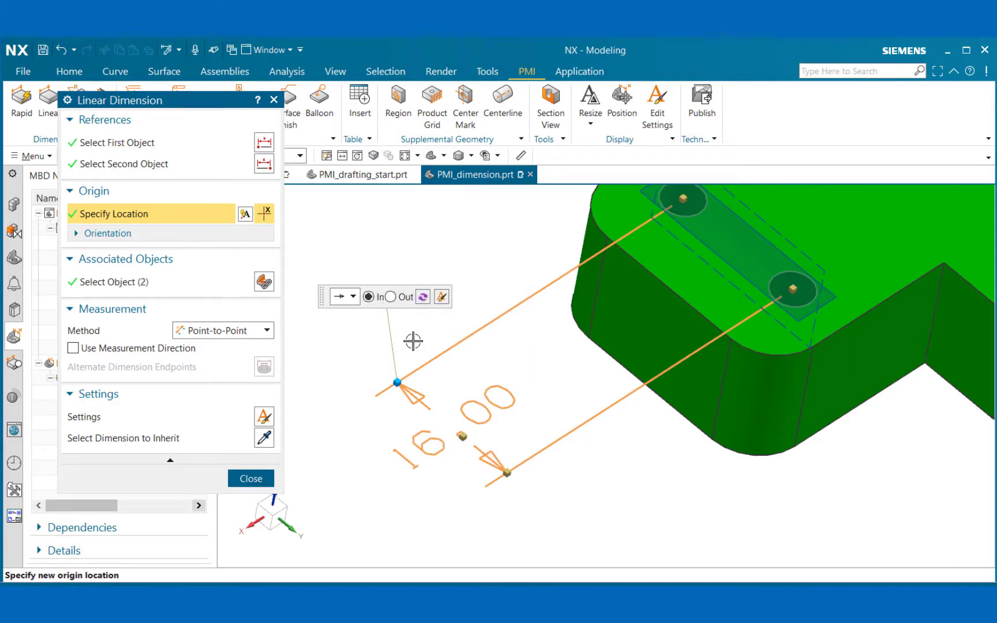
{"action": "left_click", "coordinate": [391, 297]}
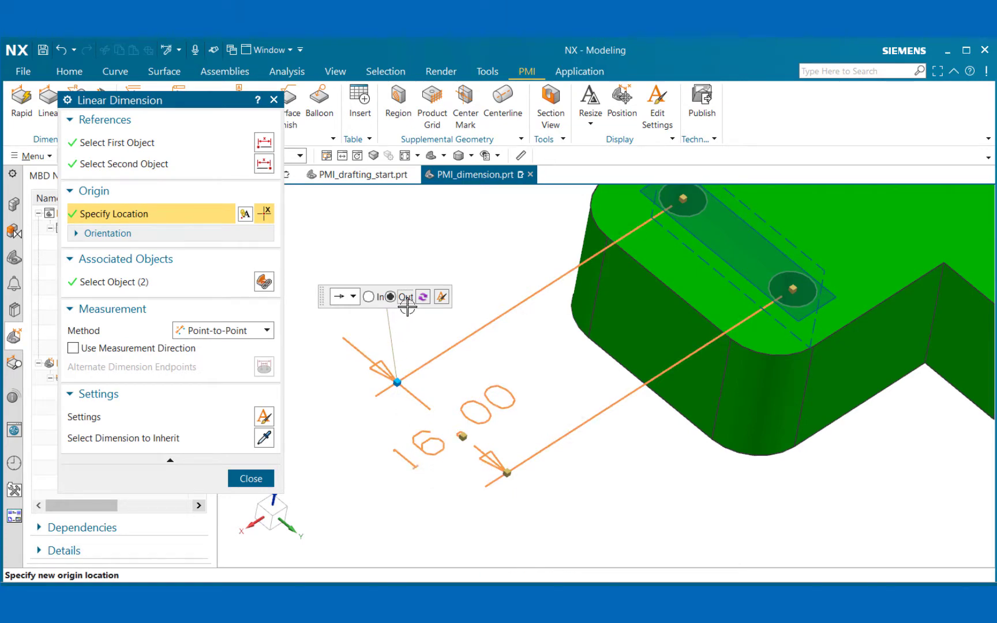
{"action": "left_click", "coordinate": [368, 296]}
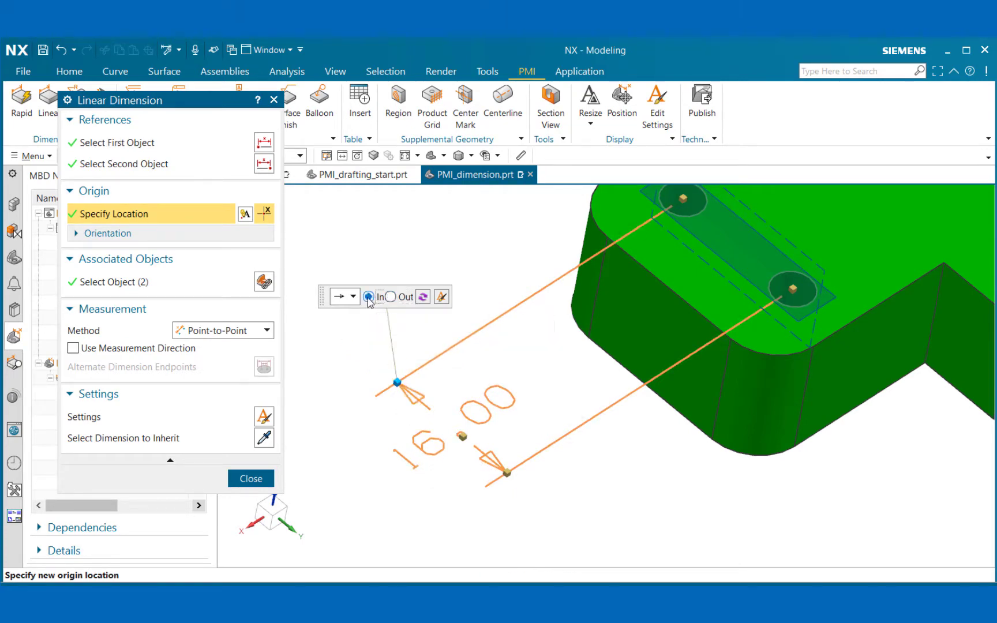
{"action": "left_click", "coordinate": [424, 297]}
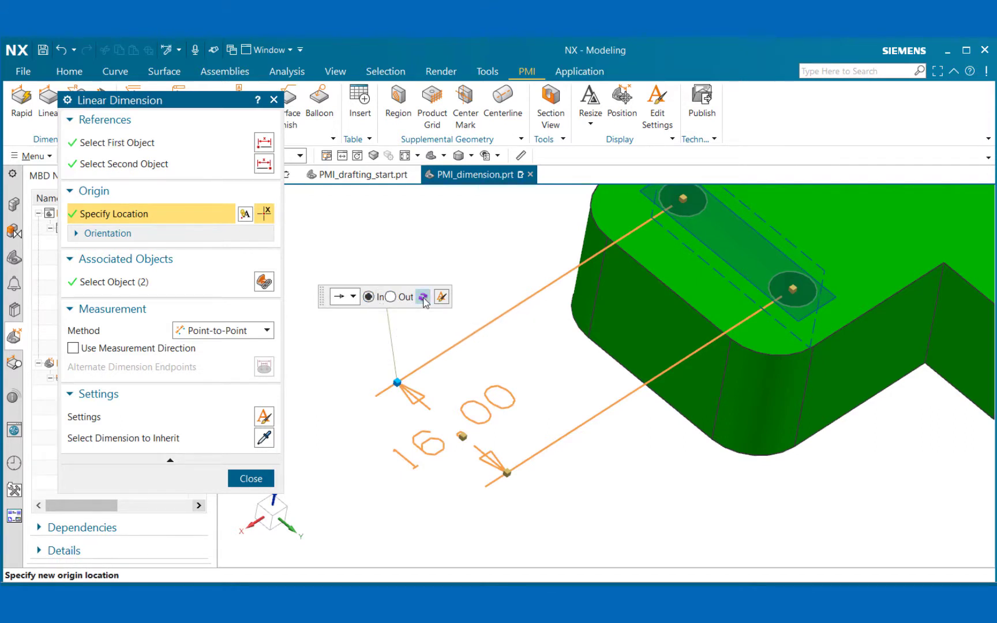
{"action": "left_click", "coordinate": [391, 298]}
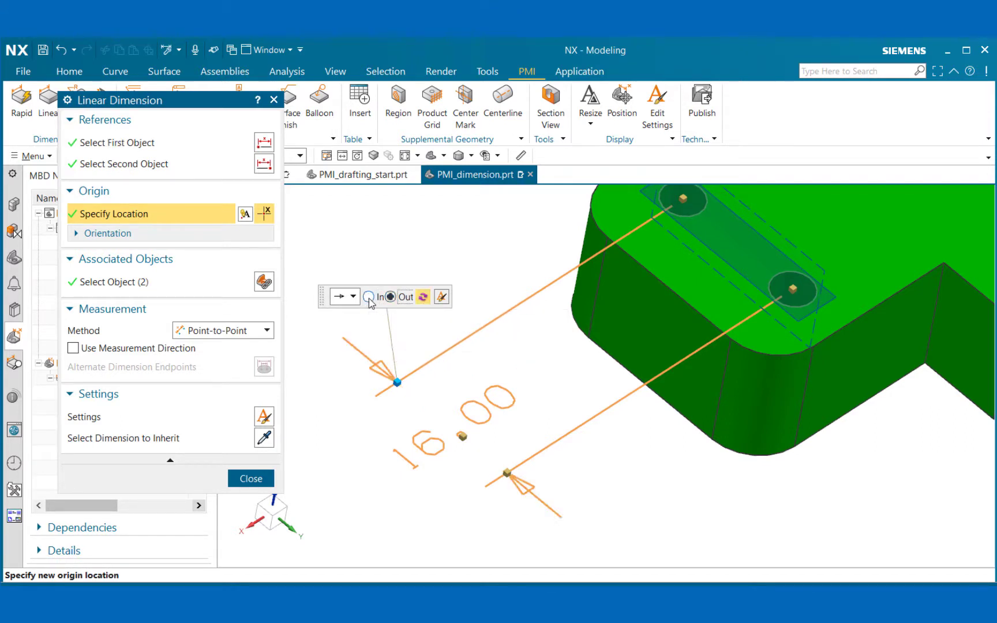
{"action": "left_click", "coordinate": [369, 297]}
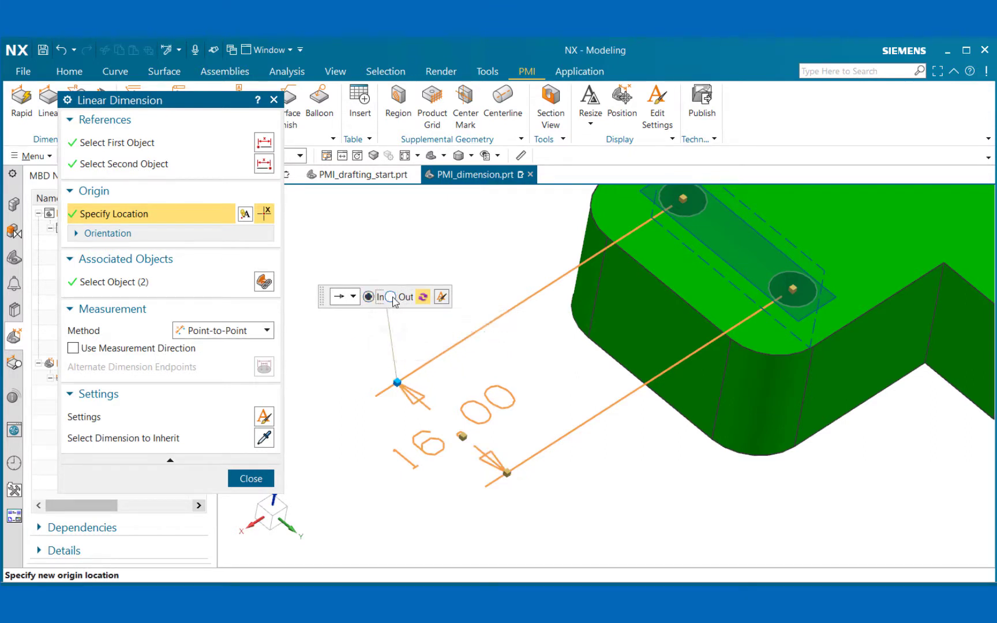
Set the hole-spacing dimension's arrow line color to black on both sides, with the setting applied to the entire dimension.
{"action": "left_click", "coordinate": [353, 297]}
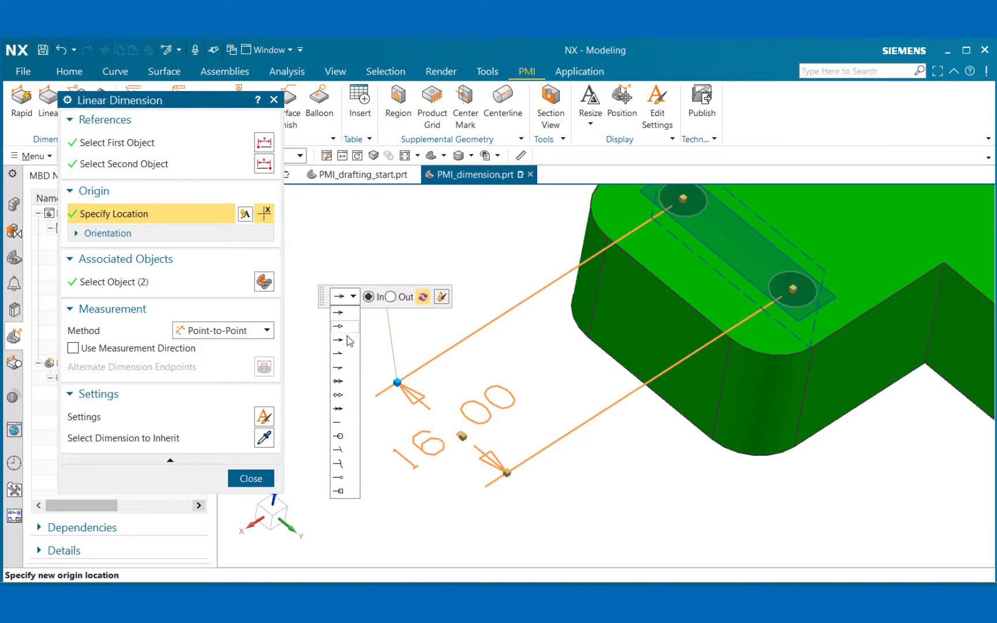
{"action": "left_click", "coordinate": [340, 299]}
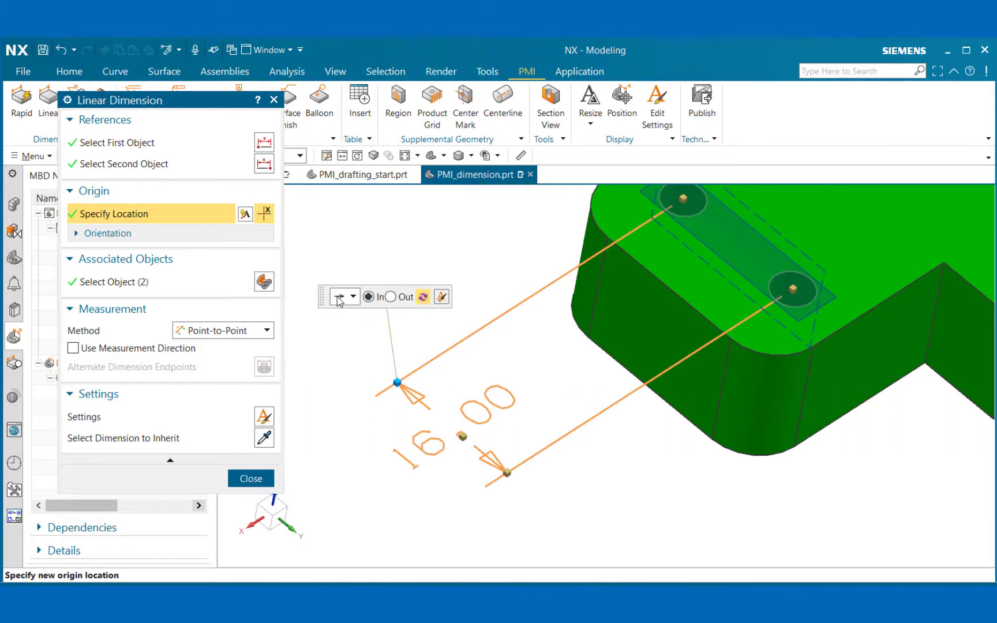
{"action": "left_click", "coordinate": [443, 298]}
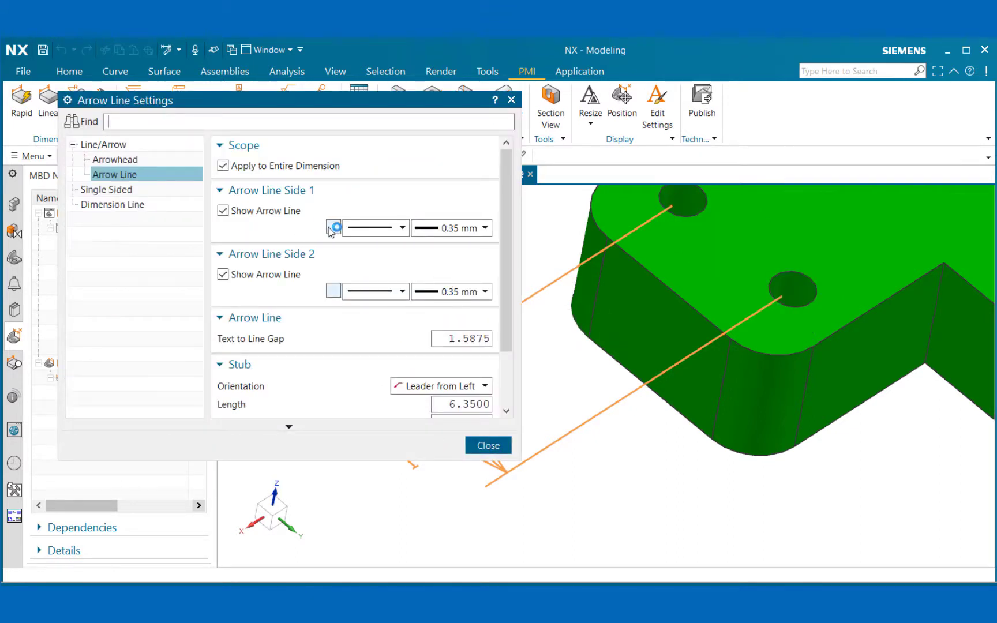
{"action": "left_click", "coordinate": [122, 159]}
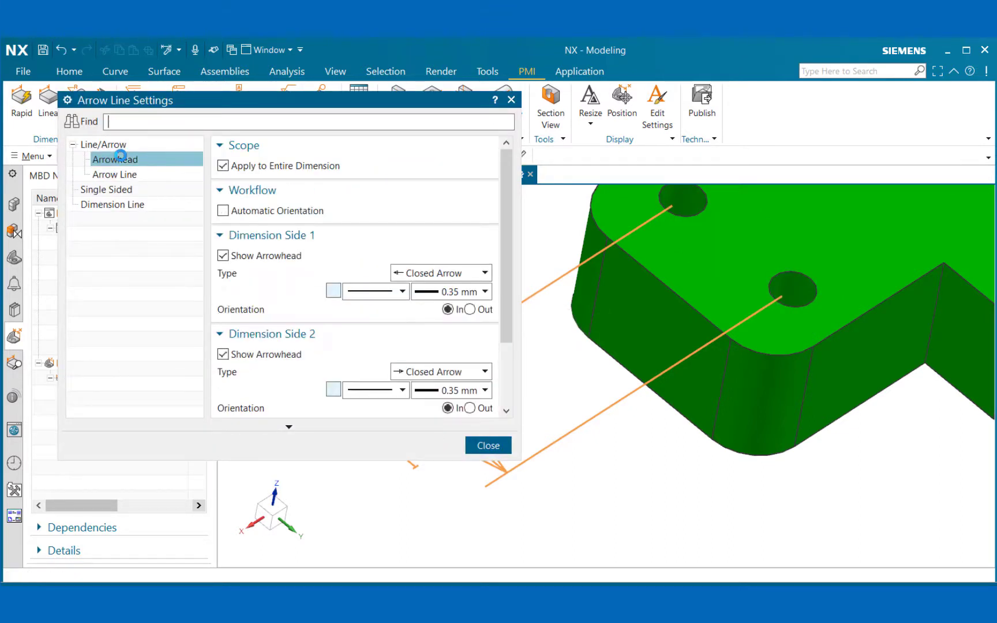
{"action": "left_click", "coordinate": [122, 174]}
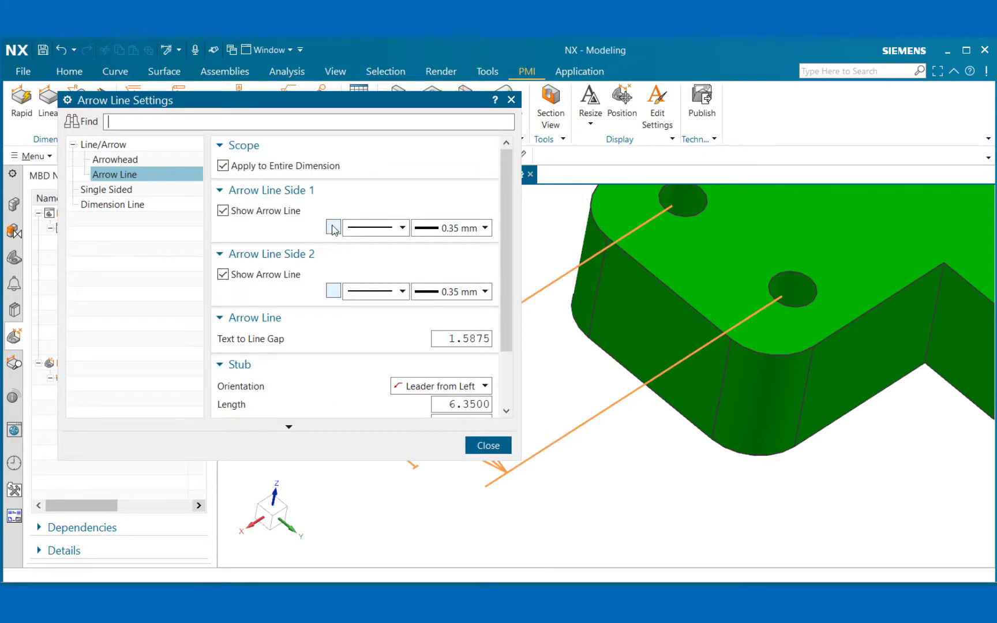
{"action": "left_click", "coordinate": [222, 167]}
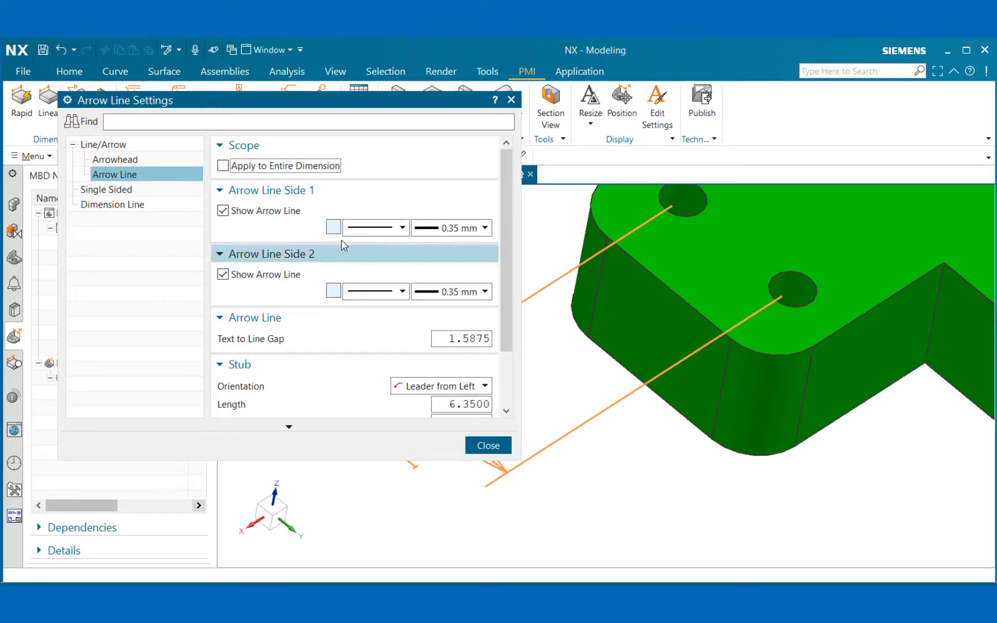
{"action": "left_click", "coordinate": [224, 166]}
{"action": "left_click", "coordinate": [334, 227]}
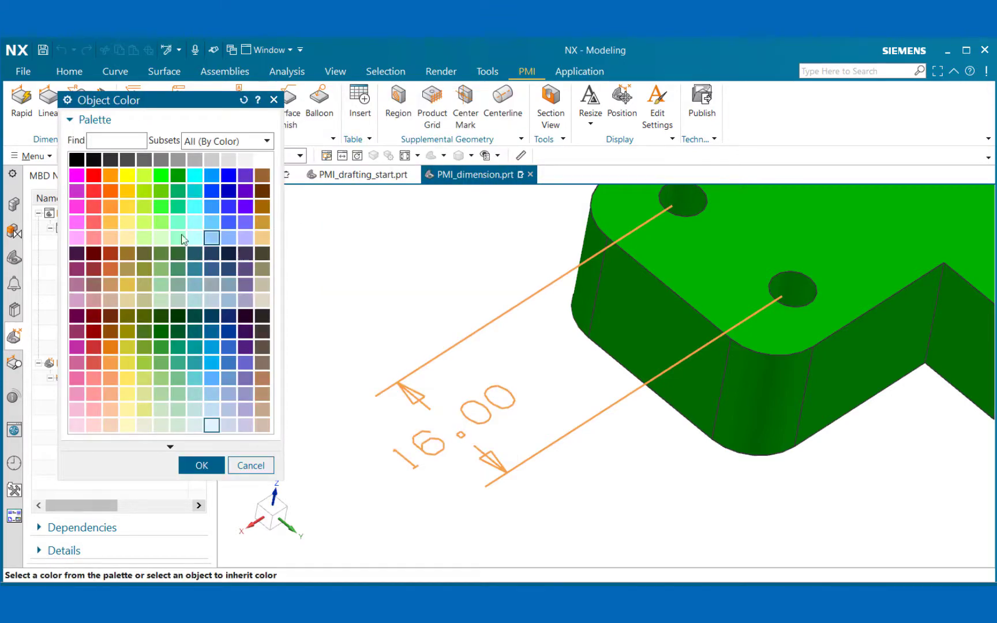
{"action": "left_click", "coordinate": [76, 160]}
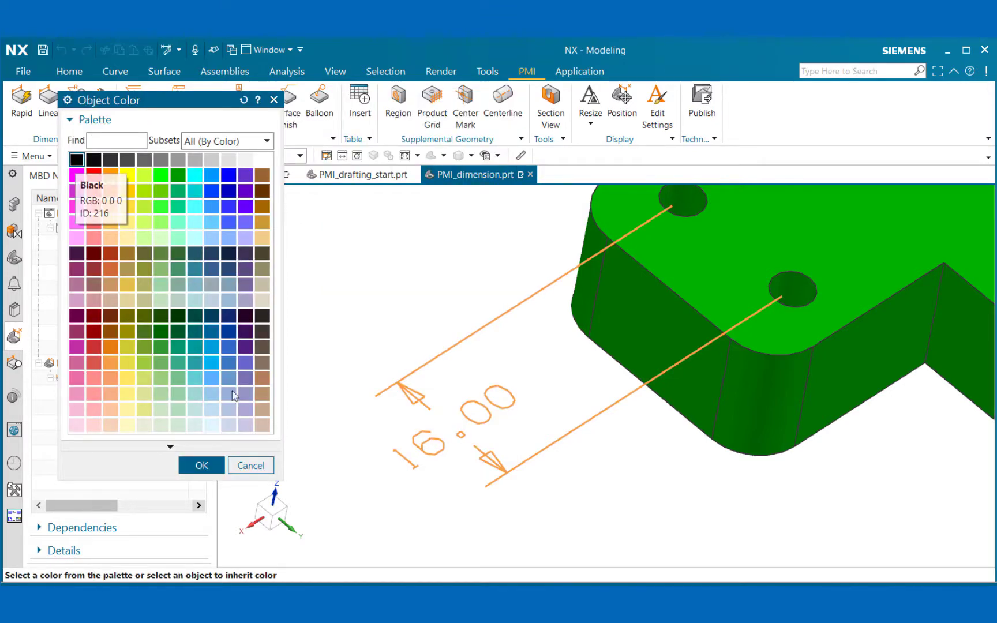
{"action": "left_click", "coordinate": [214, 465]}
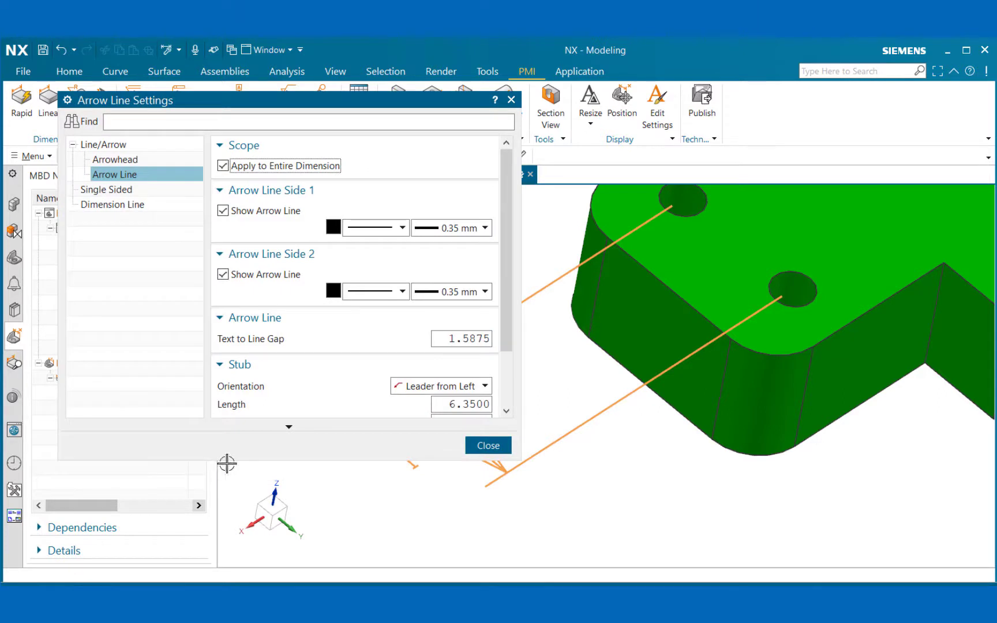
{"action": "left_click", "coordinate": [488, 446]}
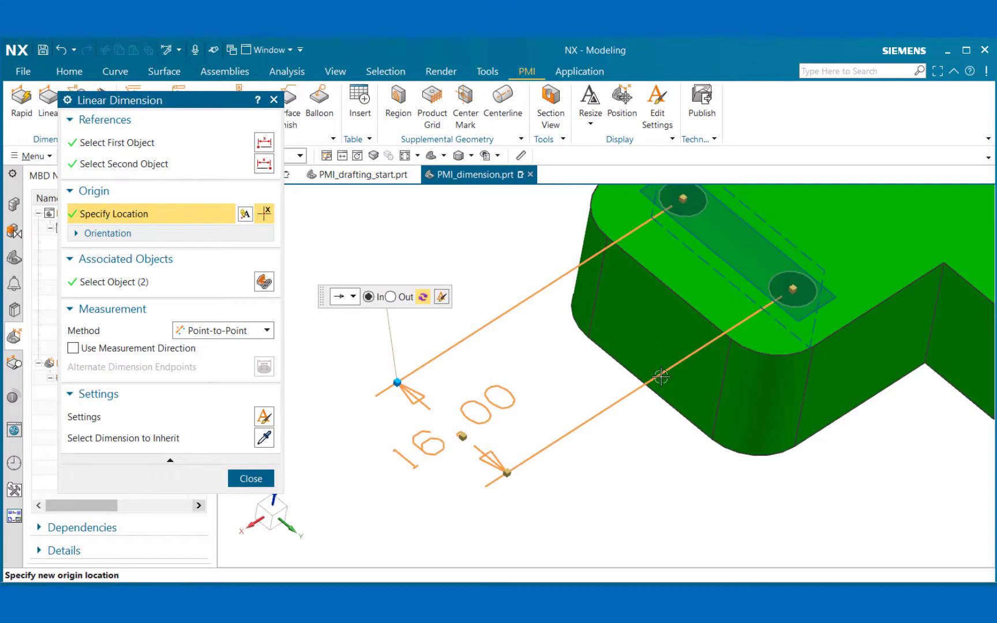
Reduce the gap between the hole-spacing dimension's text and its arrow line to 0.5.
{"action": "mouse_move", "coordinate": [794, 288]}
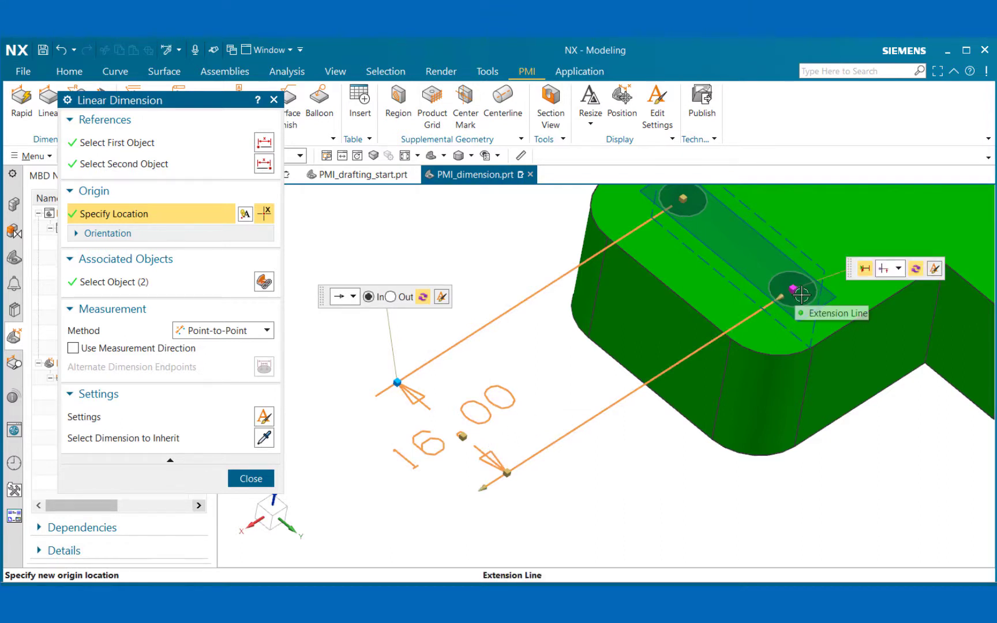
{"action": "mouse_move", "coordinate": [682, 198]}
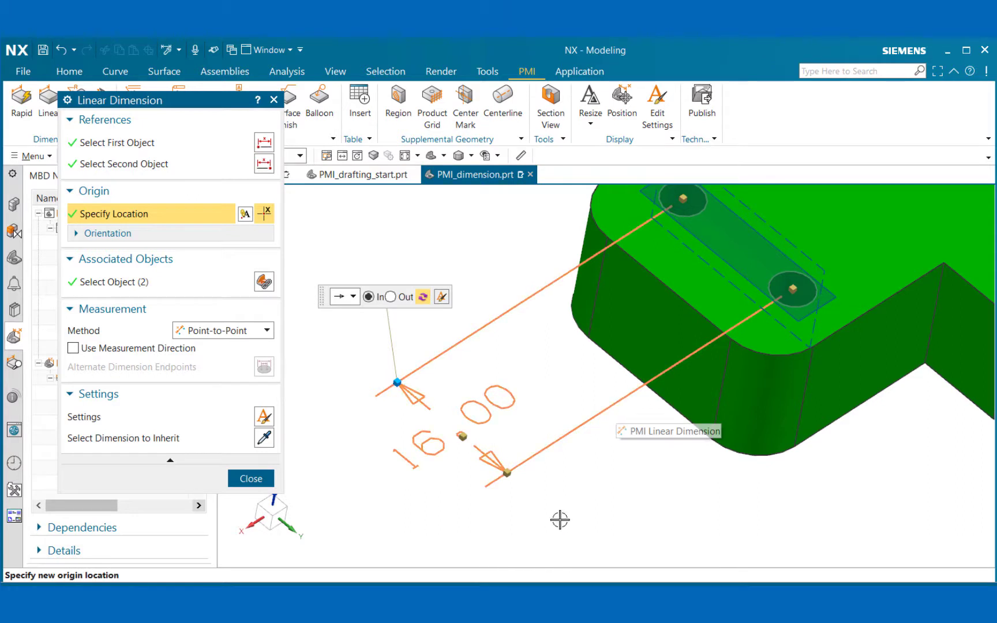
{"action": "mouse_move", "coordinate": [461, 438]}
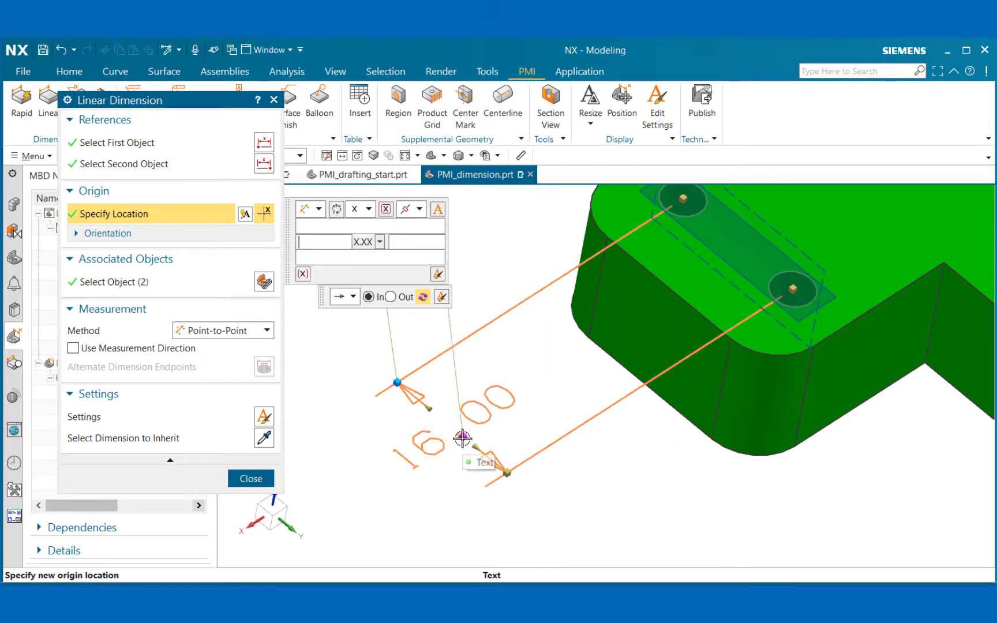
{"action": "left_click_drag", "start_coordinate": [462, 438], "coordinate": [463, 435]}
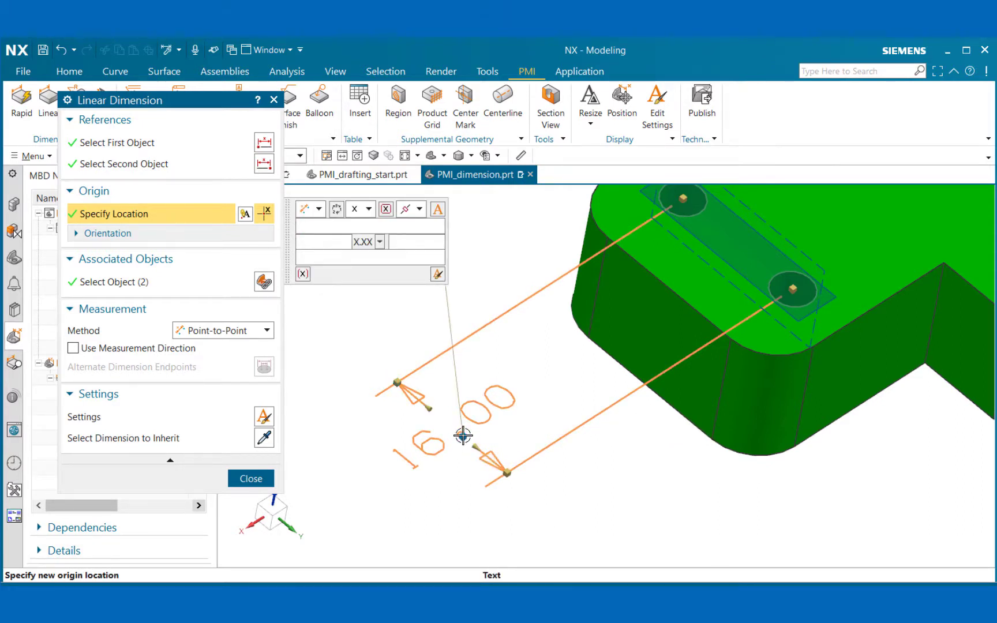
{"action": "left_click", "coordinate": [461, 437]}
{"action": "left_click", "coordinate": [437, 413]}
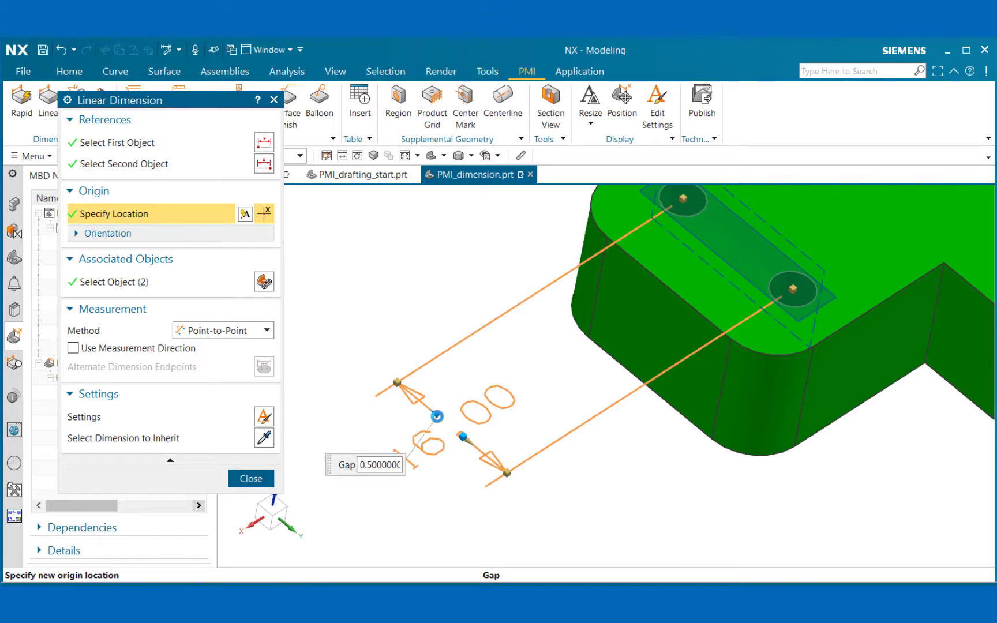
{"action": "left_click_drag", "start_coordinate": [437, 416], "coordinate": [438, 416]}
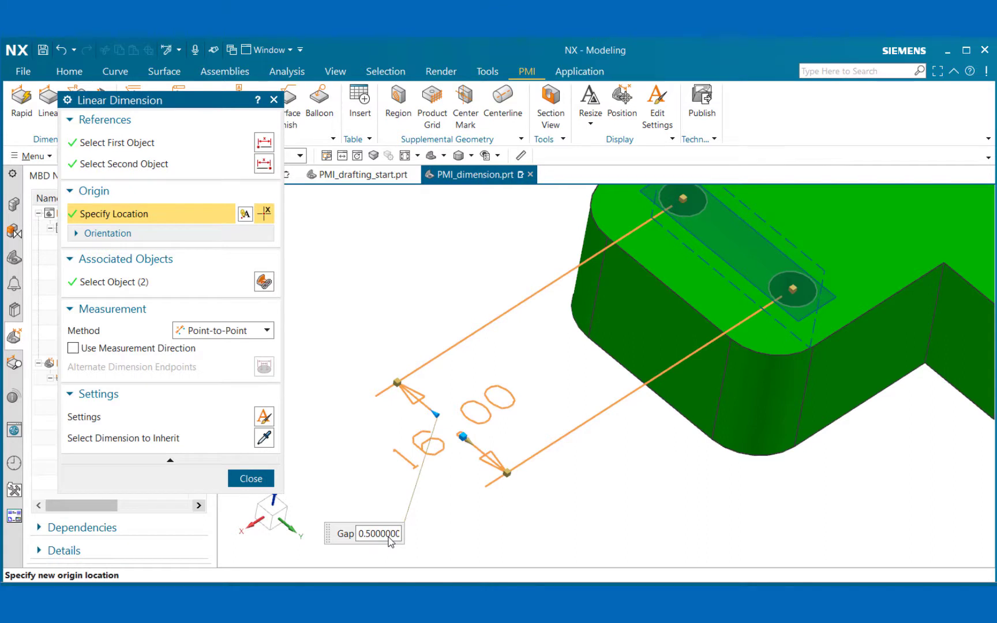
Set the hole-spacing dimension's extension line color to black for the entire dimension and finish editing the dimension.
{"action": "left_click", "coordinate": [795, 287]}
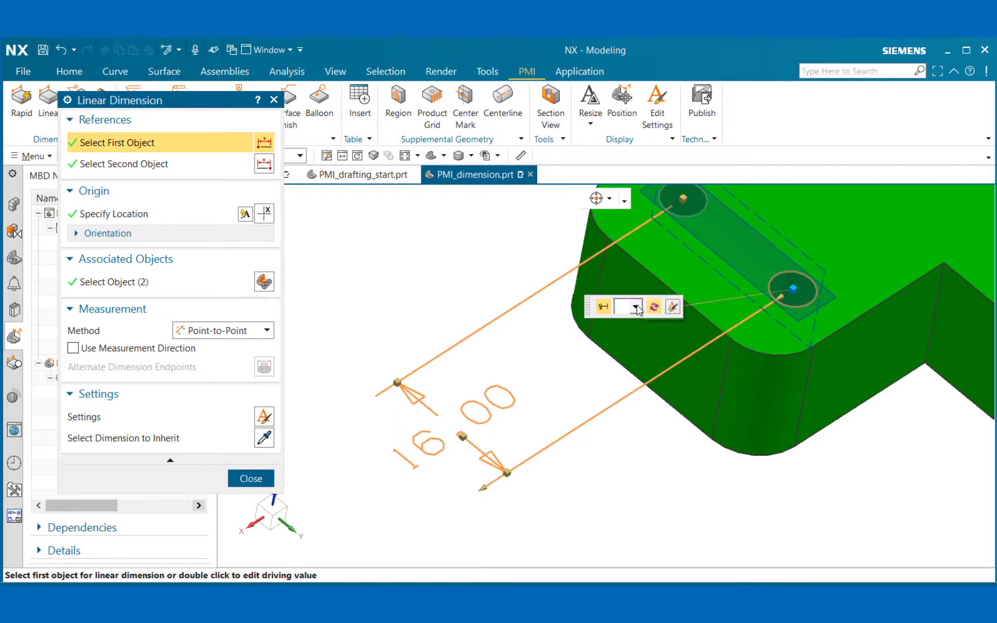
{"action": "left_click", "coordinate": [637, 308]}
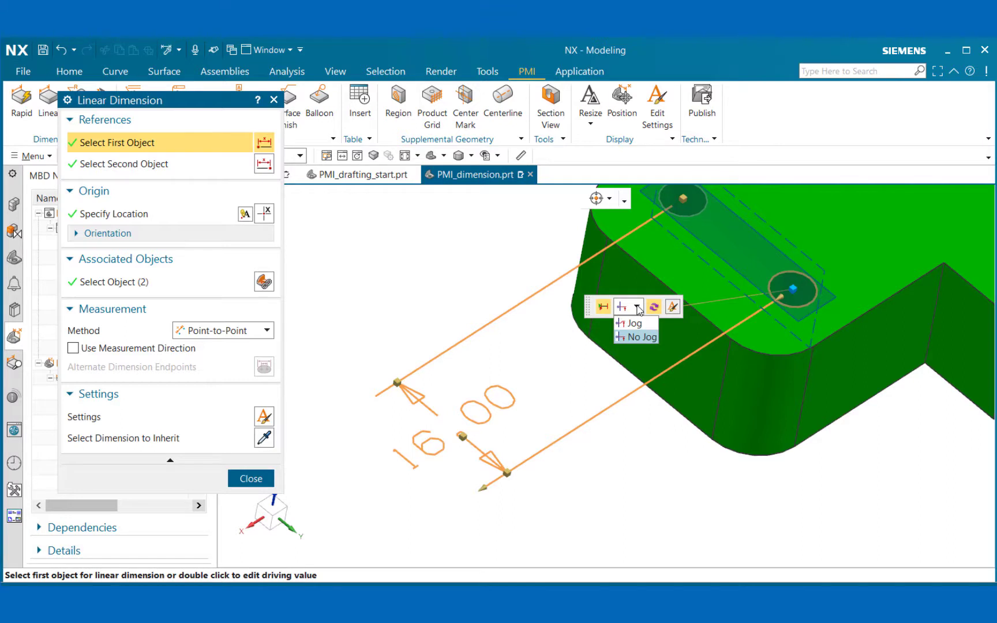
{"action": "left_click", "coordinate": [638, 308]}
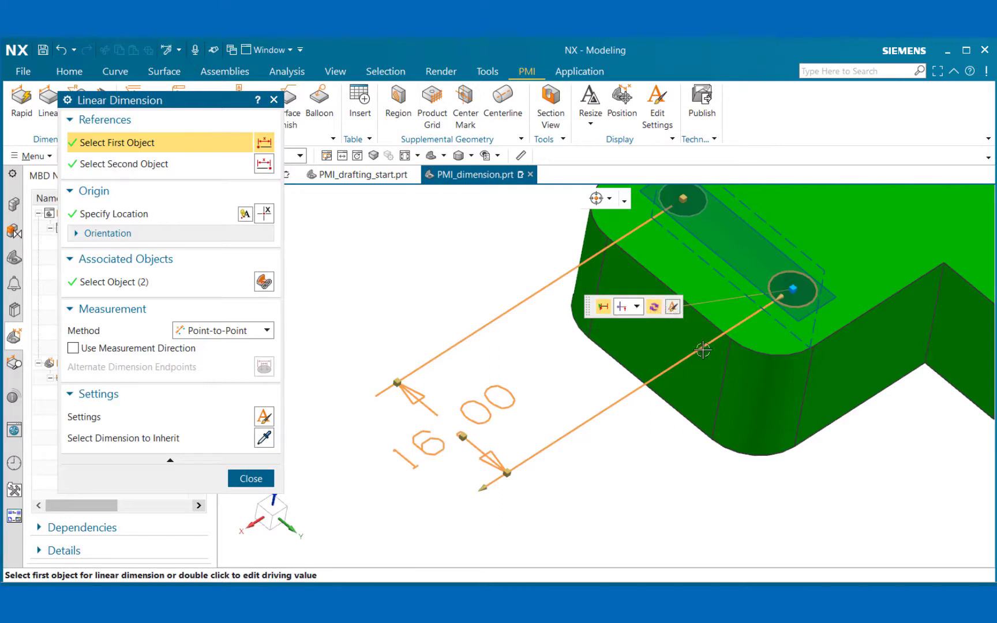
{"action": "left_click", "coordinate": [674, 308]}
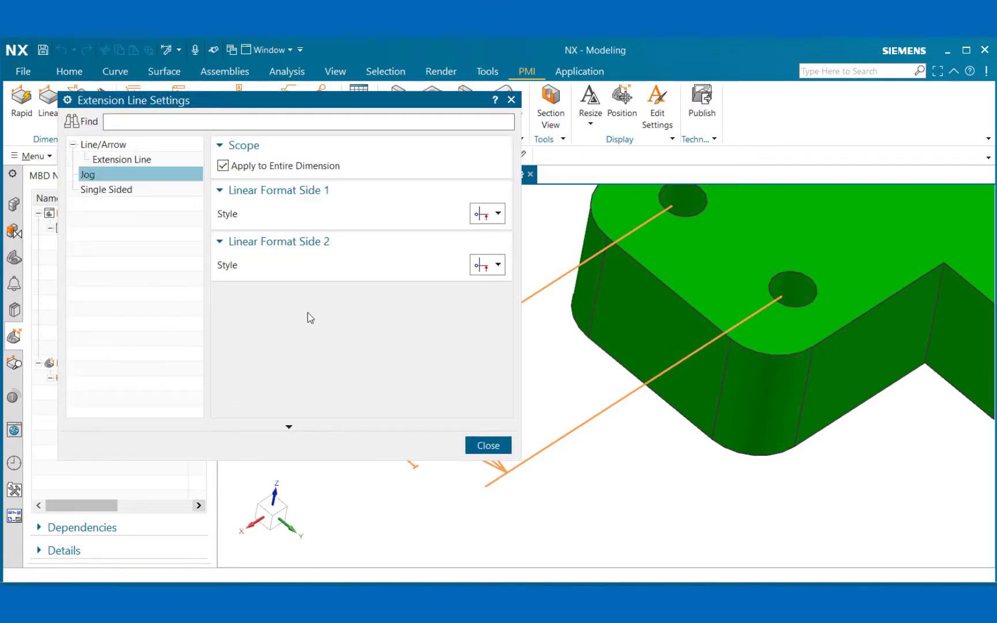
{"action": "left_click", "coordinate": [122, 160]}
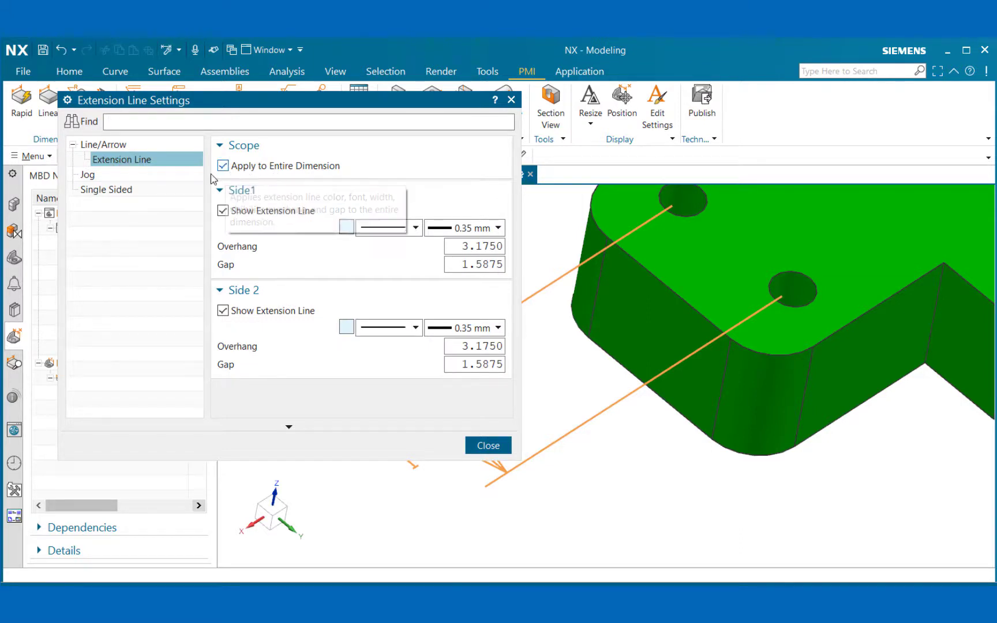
{"action": "left_click", "coordinate": [347, 227]}
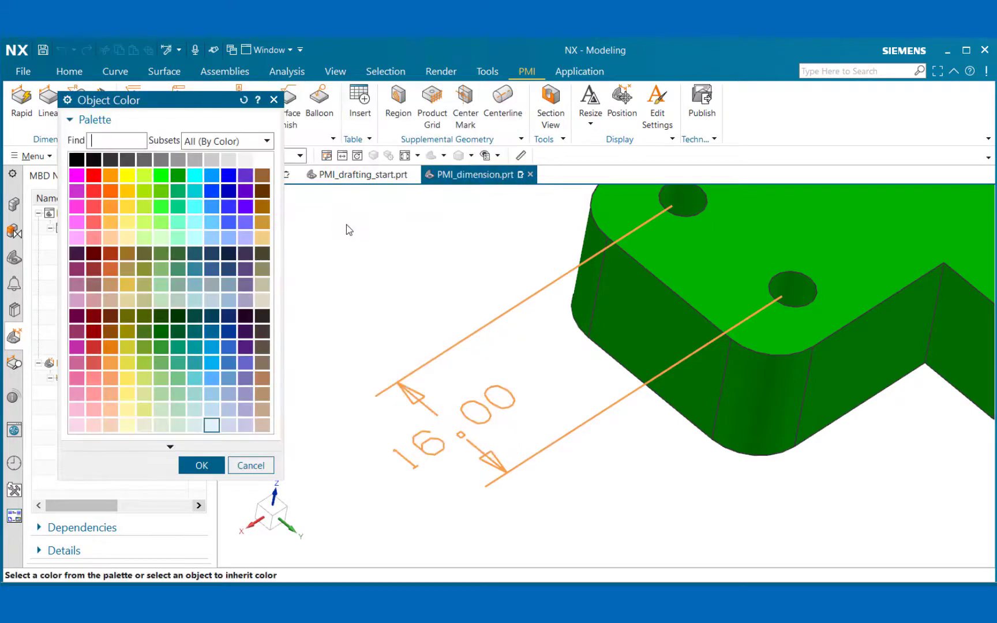
{"action": "left_click", "coordinate": [78, 162]}
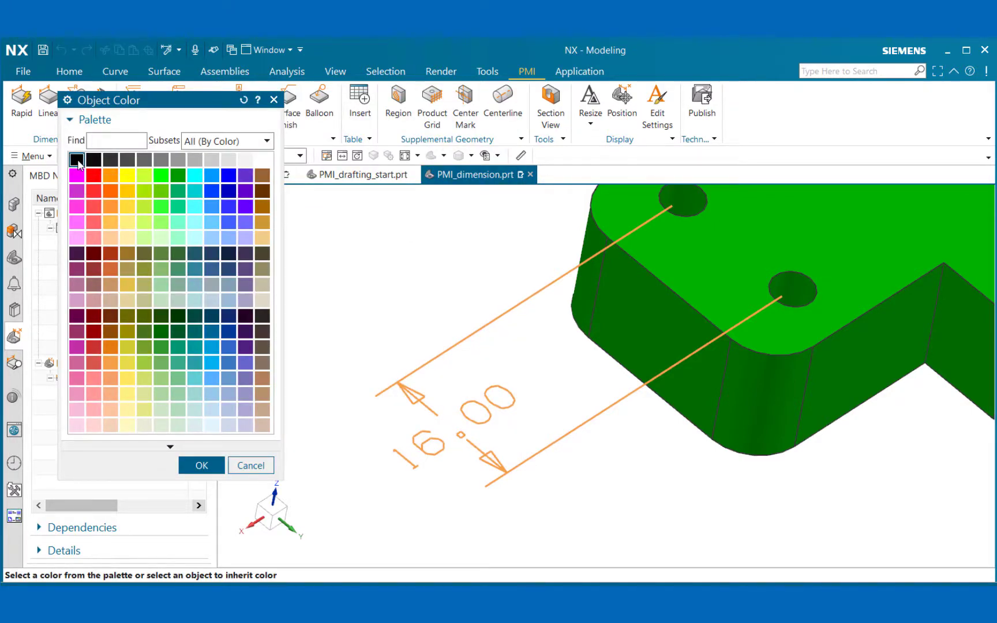
{"action": "left_click", "coordinate": [202, 465]}
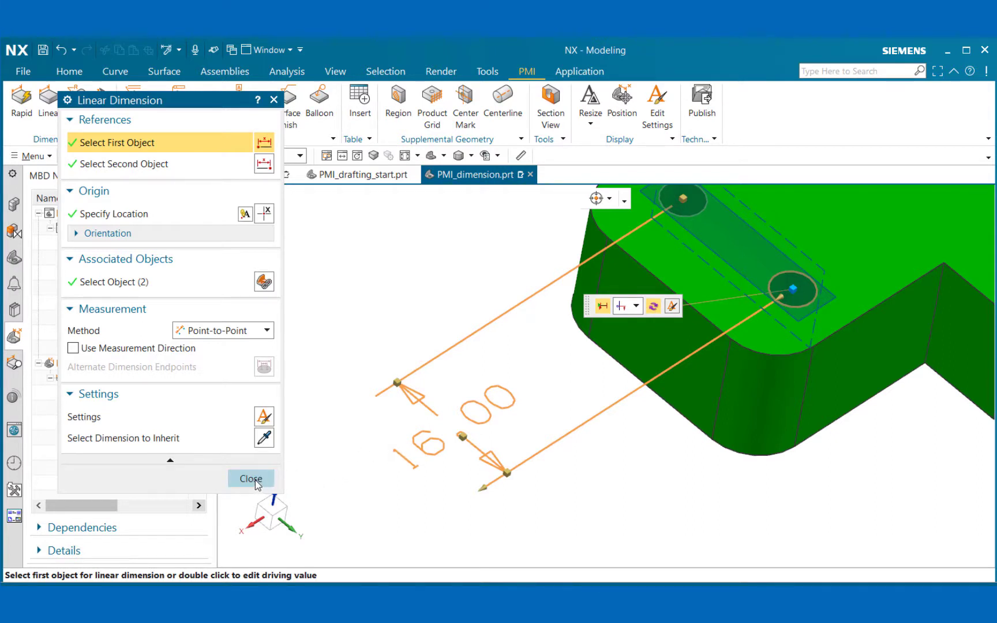
{"action": "left_click", "coordinate": [251, 479]}
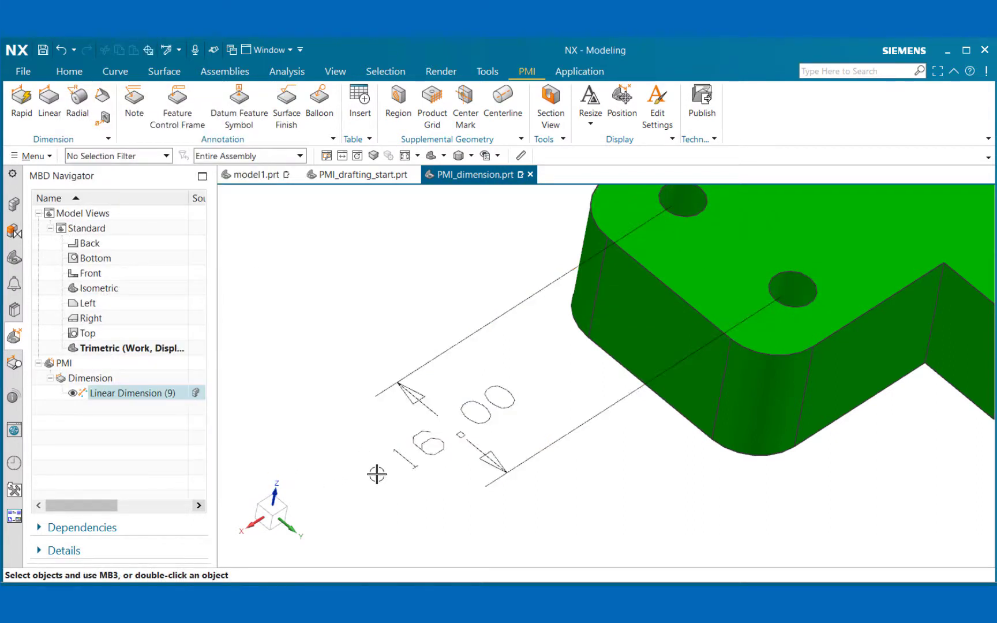
Examine the hole-spacing dimension on the whole part from several viewing angles and distances.
{"action": "scroll", "coordinate": [390, 364], "scroll_direction": "down", "scroll_amount": 3}
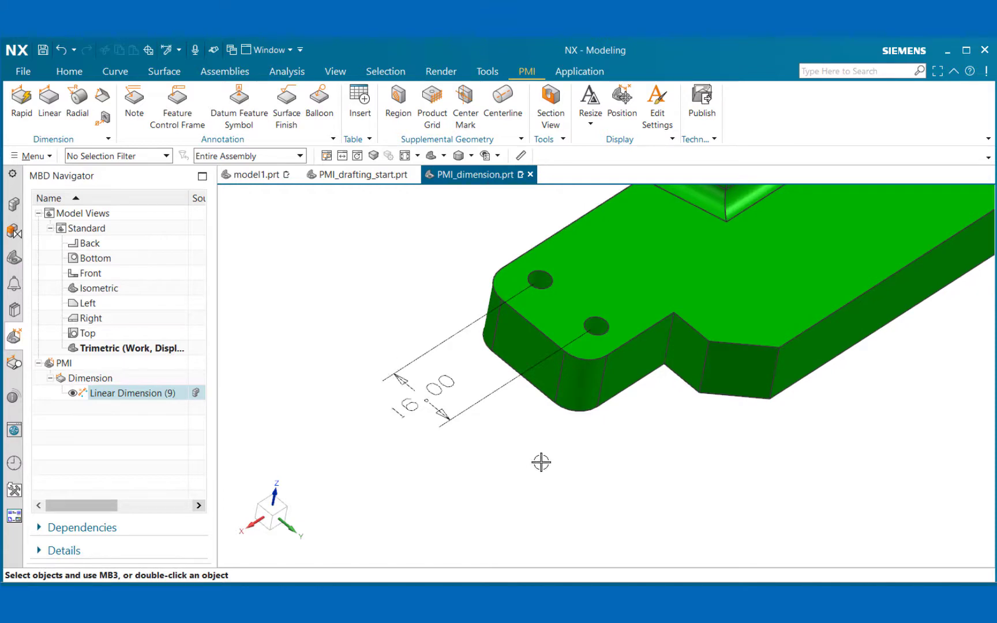
{"action": "scroll", "coordinate": [528, 433], "scroll_direction": "down", "scroll_amount": 2}
{"action": "middle_click_drag", "start_coordinate": [559, 447], "coordinate": [540, 428]}
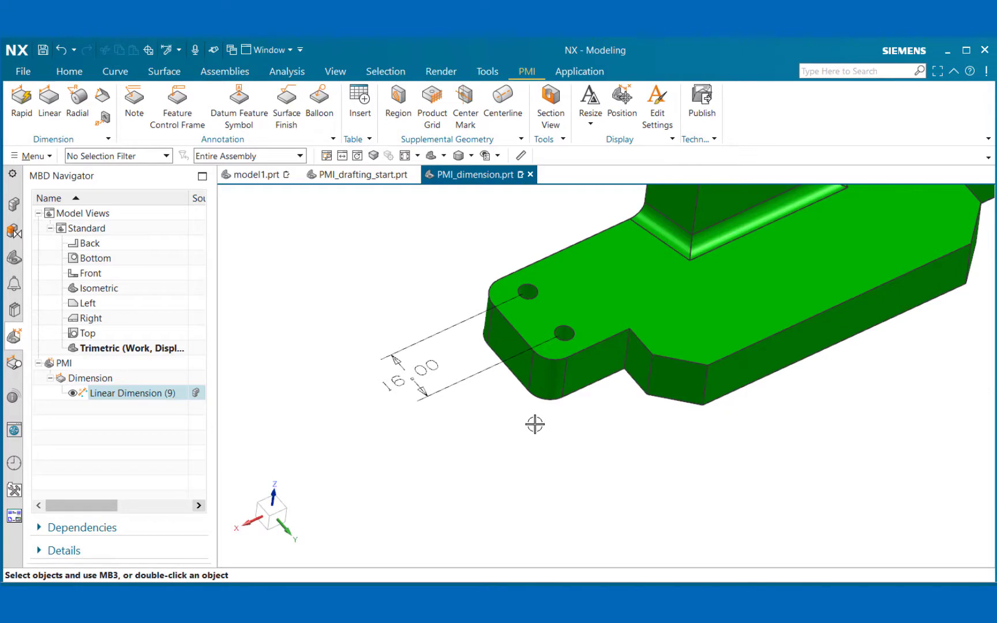
{"action": "mouse_move", "coordinate": [585, 443]}
{"action": "middle_mouse_down"}
{"action": "mouse_move", "coordinate": [594, 416]}
{"action": "mouse_move", "coordinate": [602, 444]}
{"action": "mouse_move", "coordinate": [590, 441]}
{"action": "middle_mouse_up"}
{"action": "scroll", "coordinate": [639, 263], "scroll_direction": "down", "scroll_amount": 5}
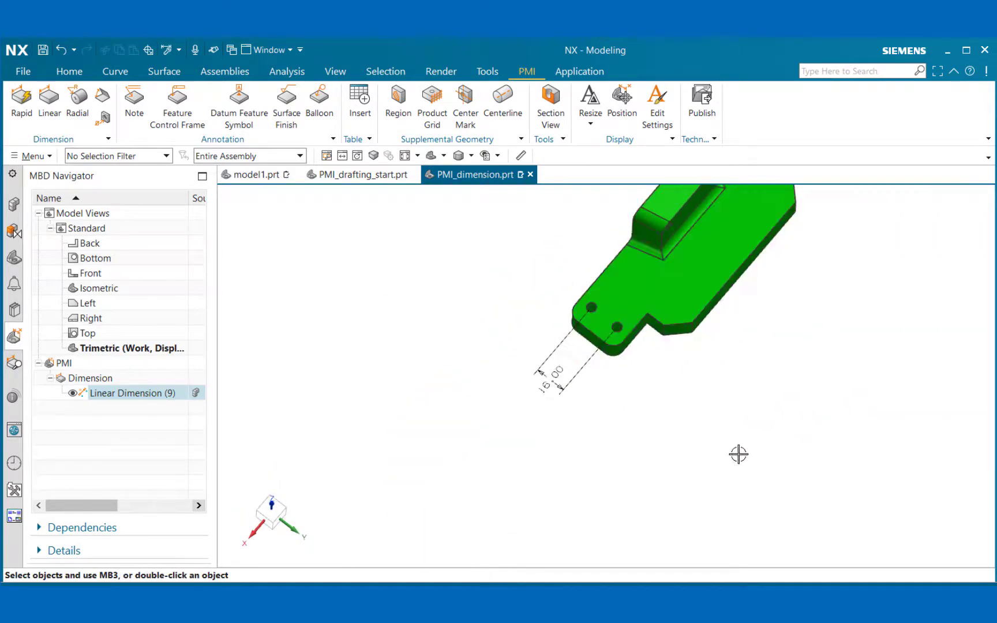
{"action": "middle_click_drag", "start_coordinate": [739, 454], "coordinate": [706, 400]}
{"action": "scroll", "coordinate": [756, 192], "scroll_direction": "up", "scroll_amount": 2}
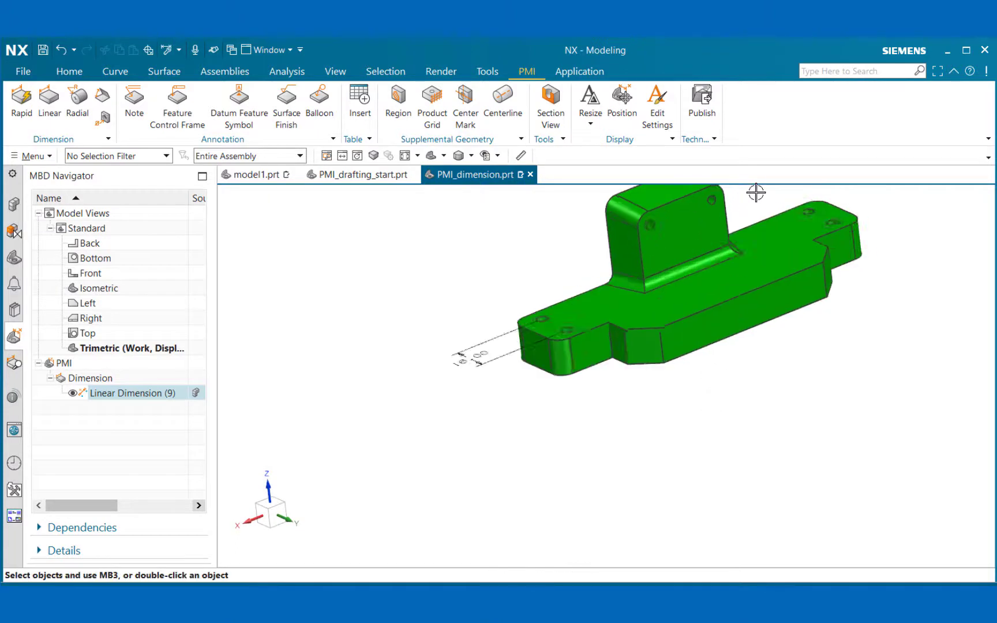
{"action": "scroll", "coordinate": [756, 192], "scroll_direction": "up", "scroll_amount": 2}
{"action": "middle_click_drag", "start_coordinate": [338, 293], "coordinate": [345, 304]}
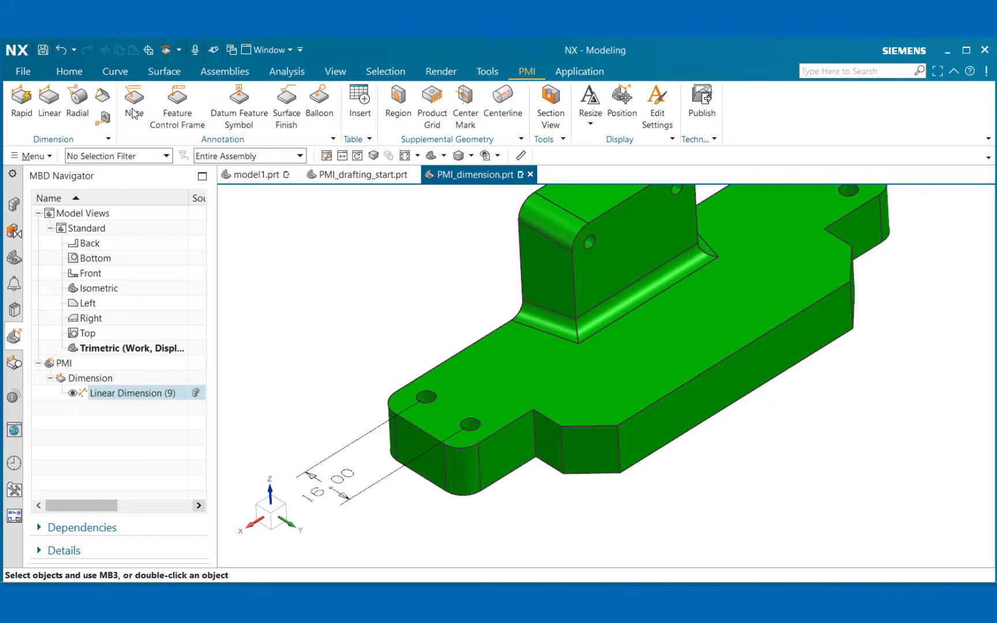
Start a PMI note and switch its annotation plane to the horizontal plane at the base.
{"action": "left_click", "coordinate": [134, 109]}
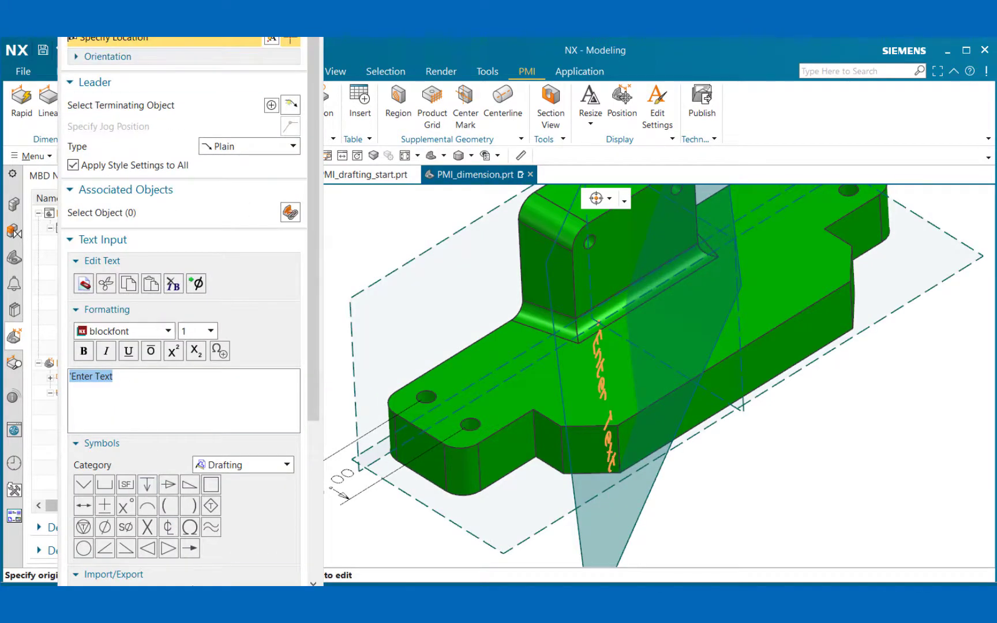
{"action": "left_click_drag", "start_coordinate": [239, 0], "coordinate": [240, 58]}
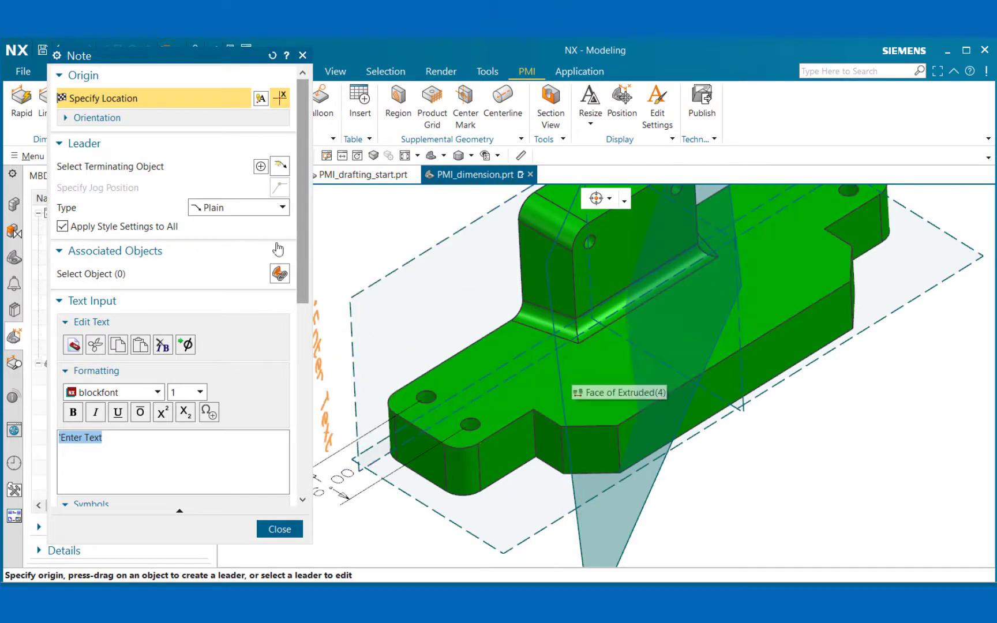
{"action": "left_click", "coordinate": [88, 121]}
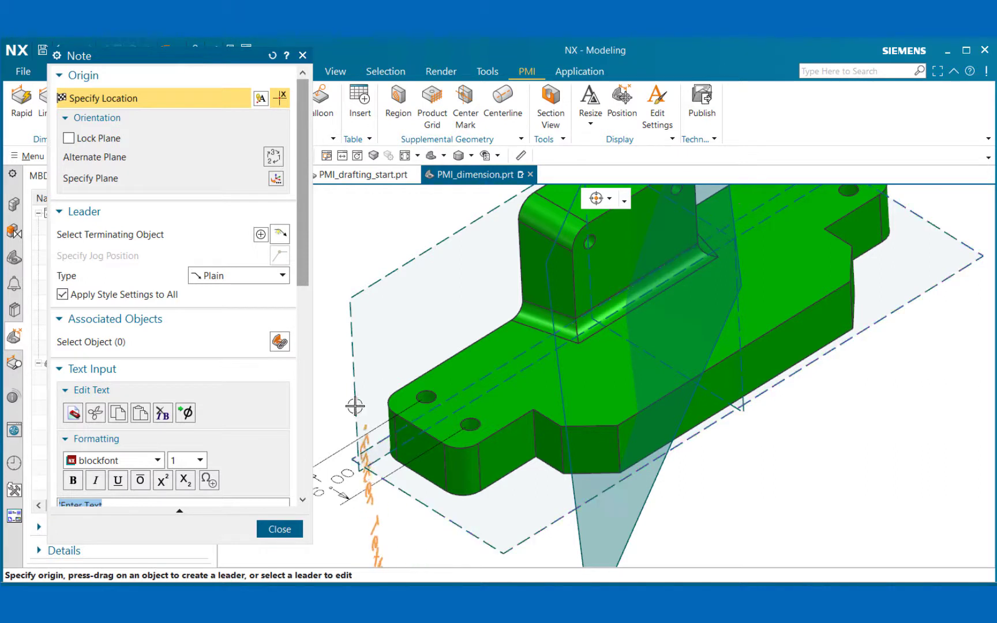
{"action": "left_click", "coordinate": [273, 158]}
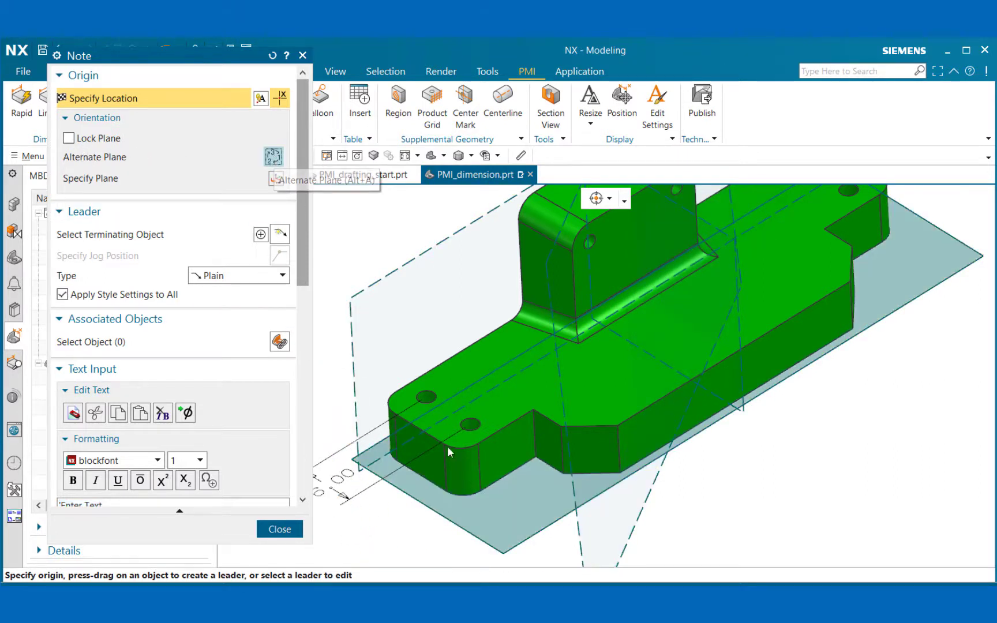
{"action": "middle_click_drag", "start_coordinate": [534, 501], "coordinate": [607, 394]}
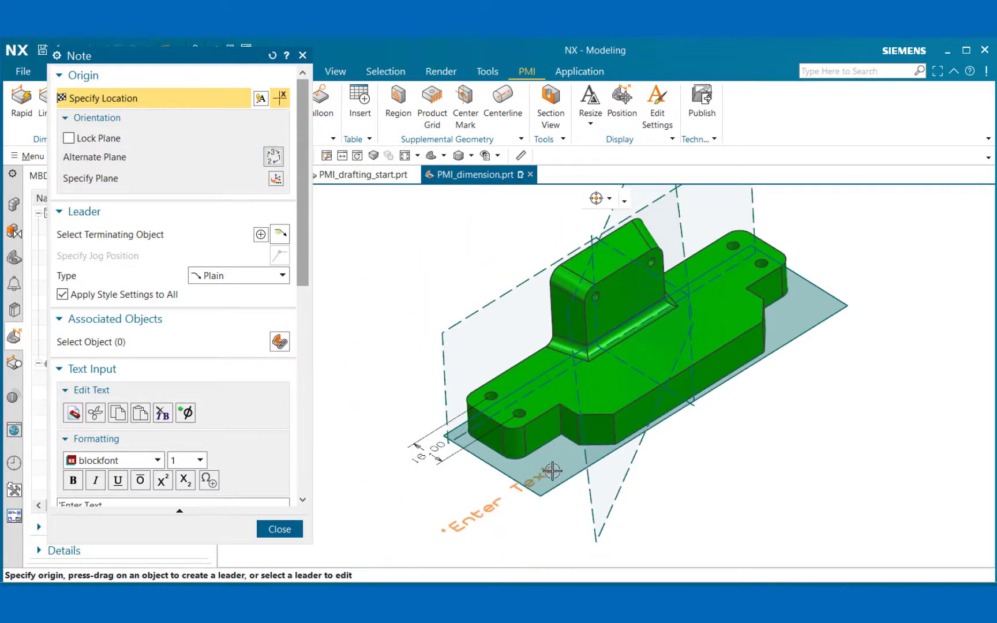
Switch the note to the lengthwise vertical plane and place it with its default text beside the dimensioned end of the part.
{"action": "left_click", "coordinate": [273, 156]}
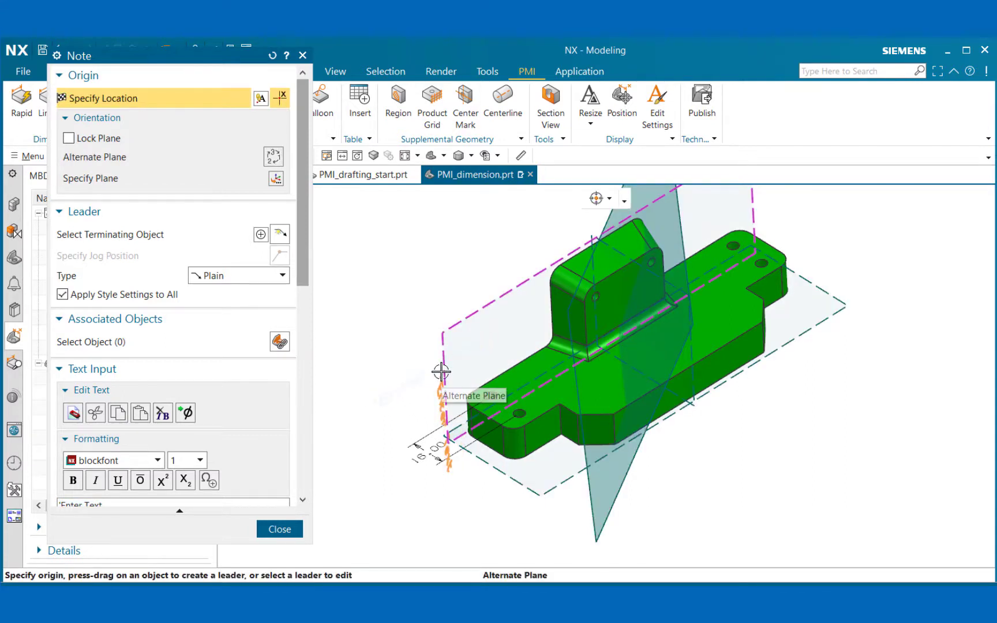
{"action": "left_click", "coordinate": [279, 529]}
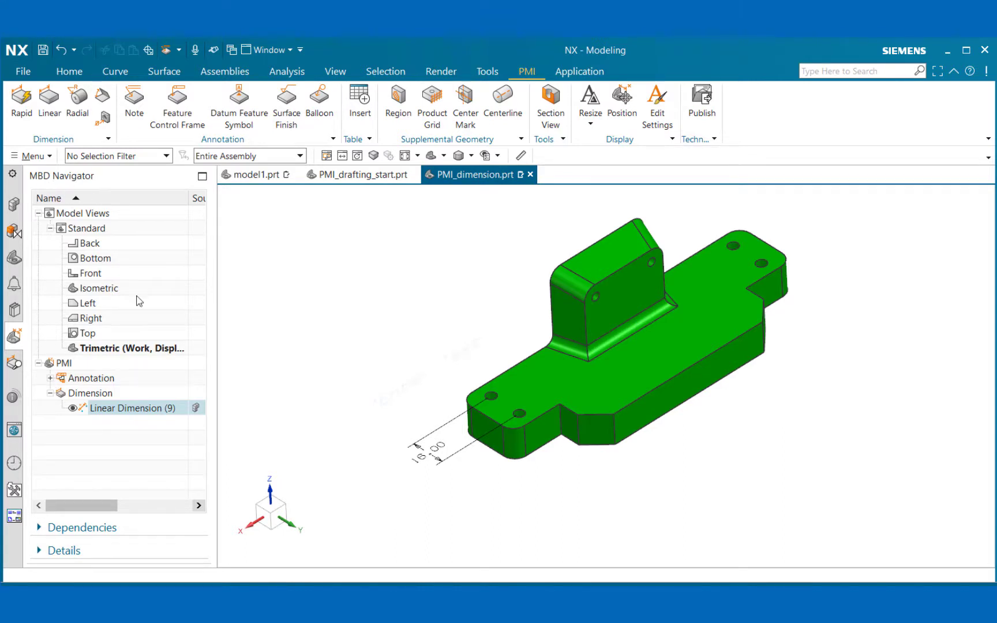
Reopen the placed note for editing and attach its leader to the arc center of the rear hole at the dimensioned end.
{"action": "left_click", "coordinate": [50, 379]}
{"action": "left_click", "coordinate": [96, 394]}
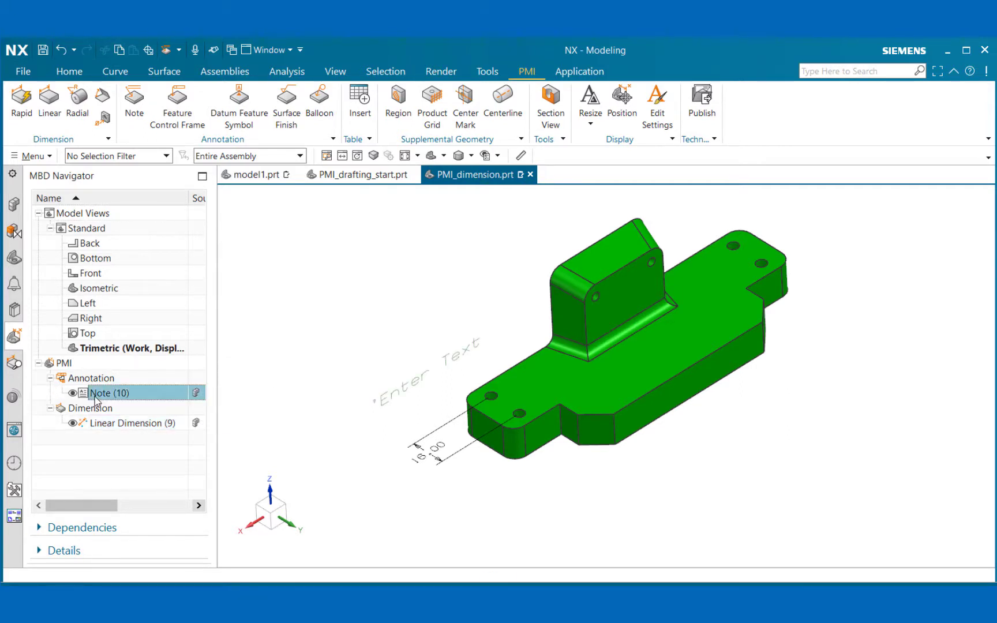
{"action": "right_click", "coordinate": [104, 394]}
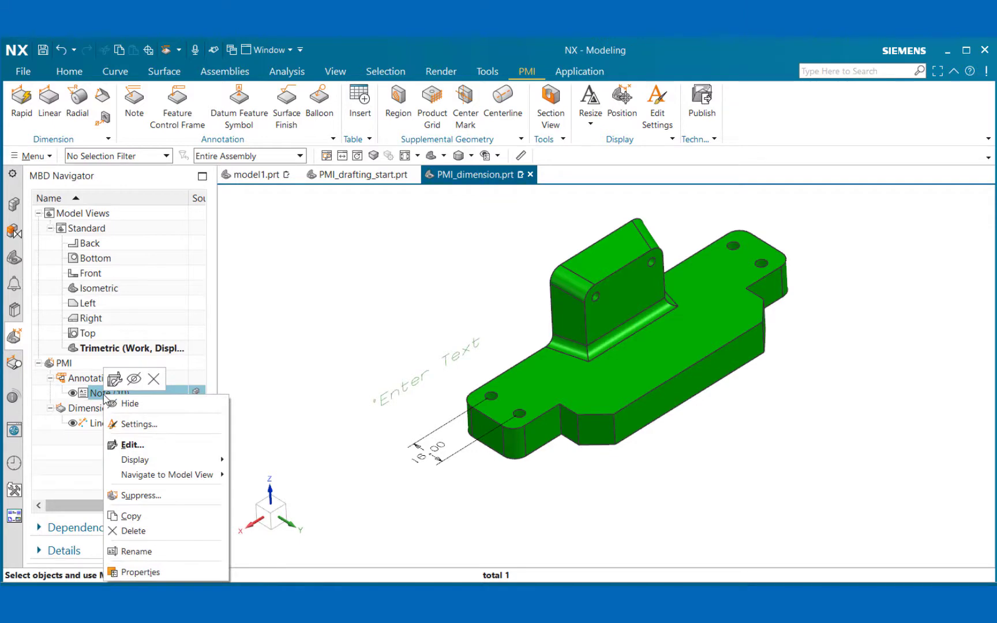
{"action": "left_click", "coordinate": [115, 379]}
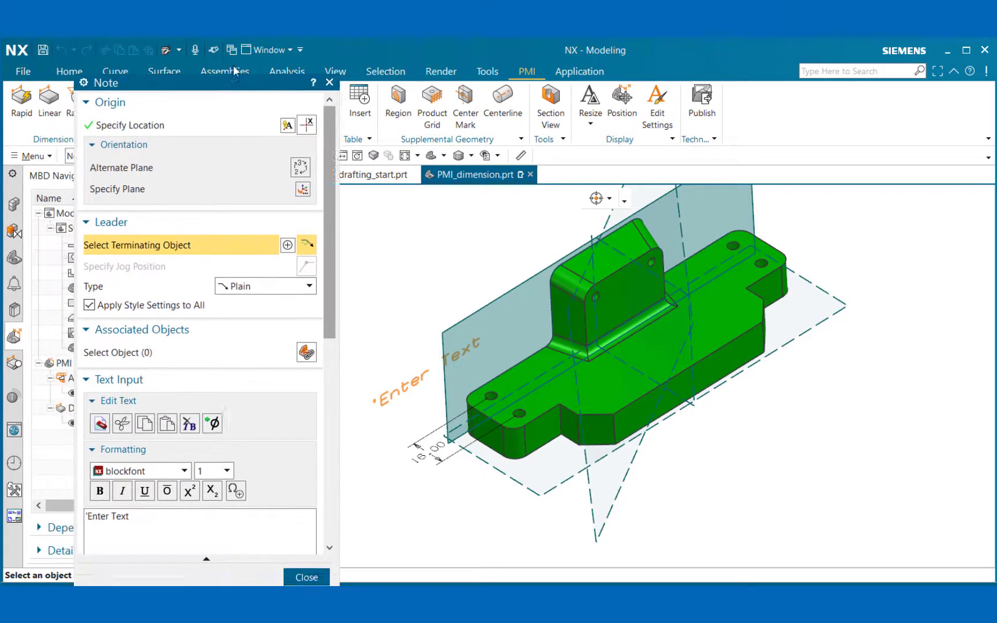
{"action": "left_click_drag", "start_coordinate": [234, 70], "coordinate": [214, 47]}
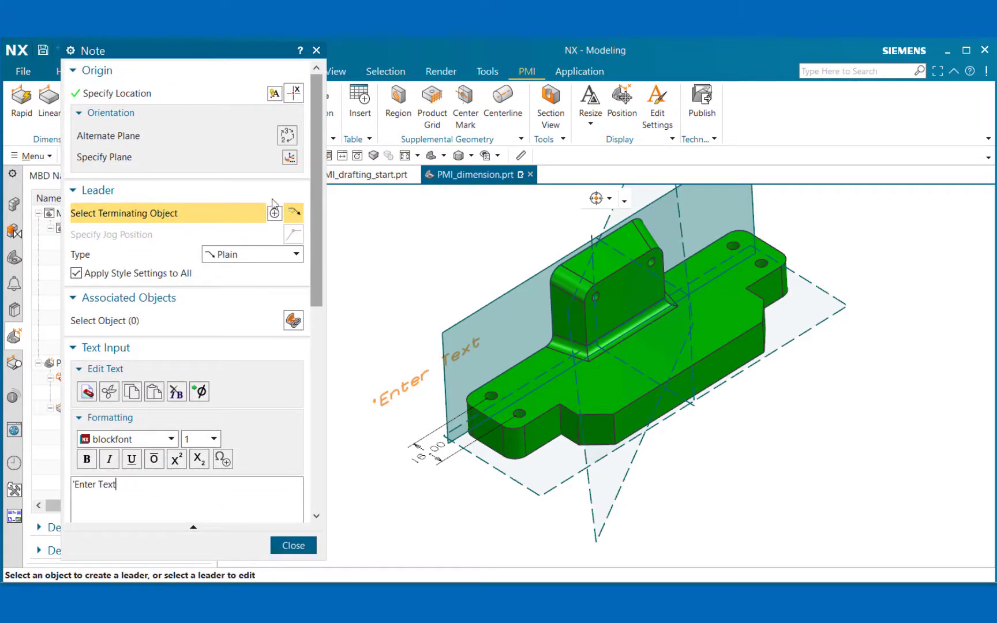
{"action": "middle_click_drag", "start_coordinate": [455, 425], "coordinate": [405, 377]}
{"action": "scroll", "coordinate": [378, 343], "scroll_direction": "up", "scroll_amount": 3}
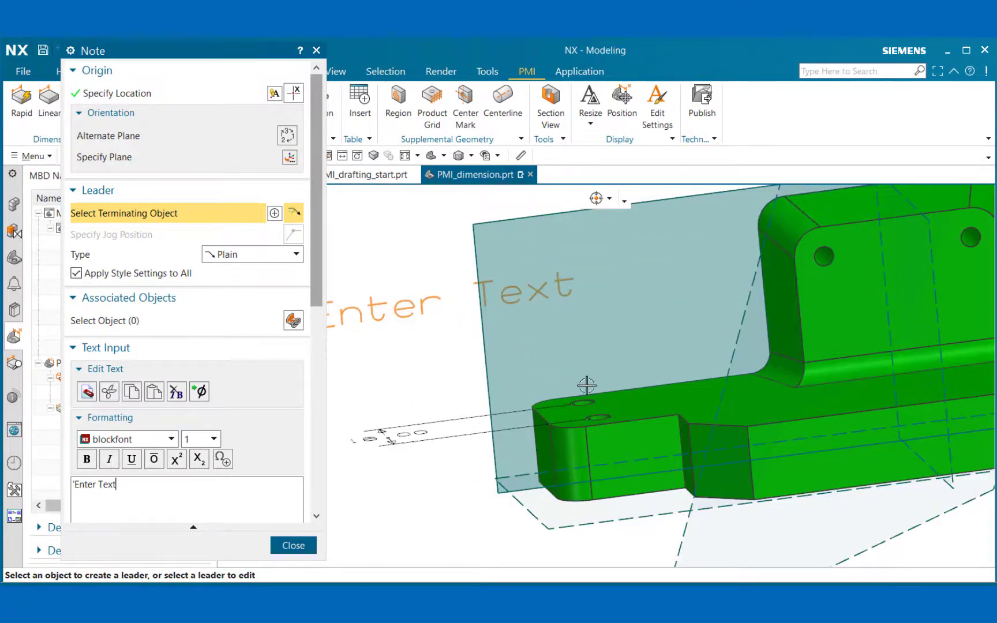
{"action": "middle_click_drag", "start_coordinate": [600, 364], "coordinate": [596, 378]}
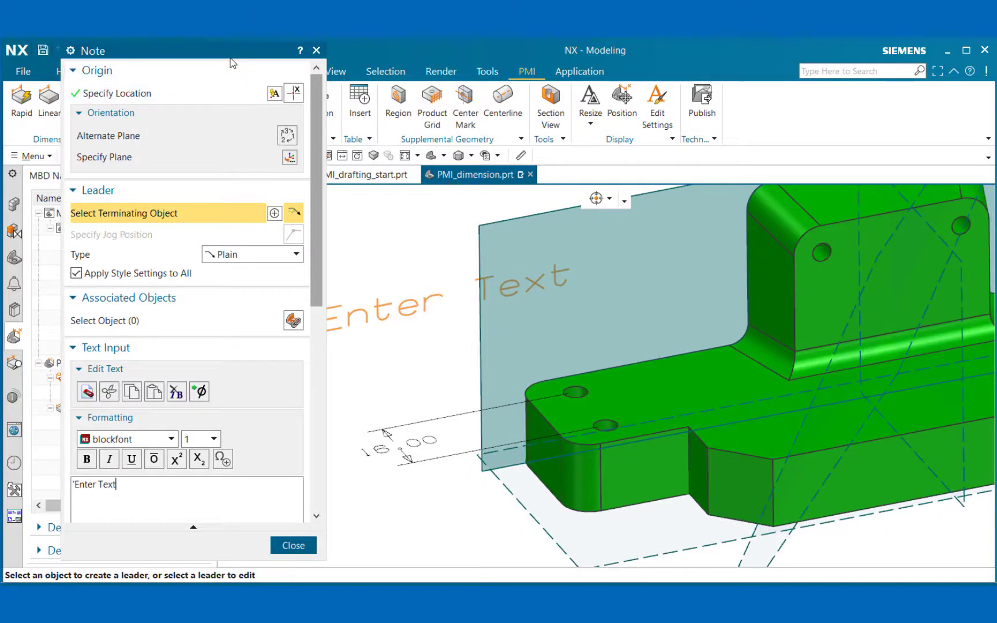
{"action": "left_click_drag", "start_coordinate": [231, 54], "coordinate": [213, 56]}
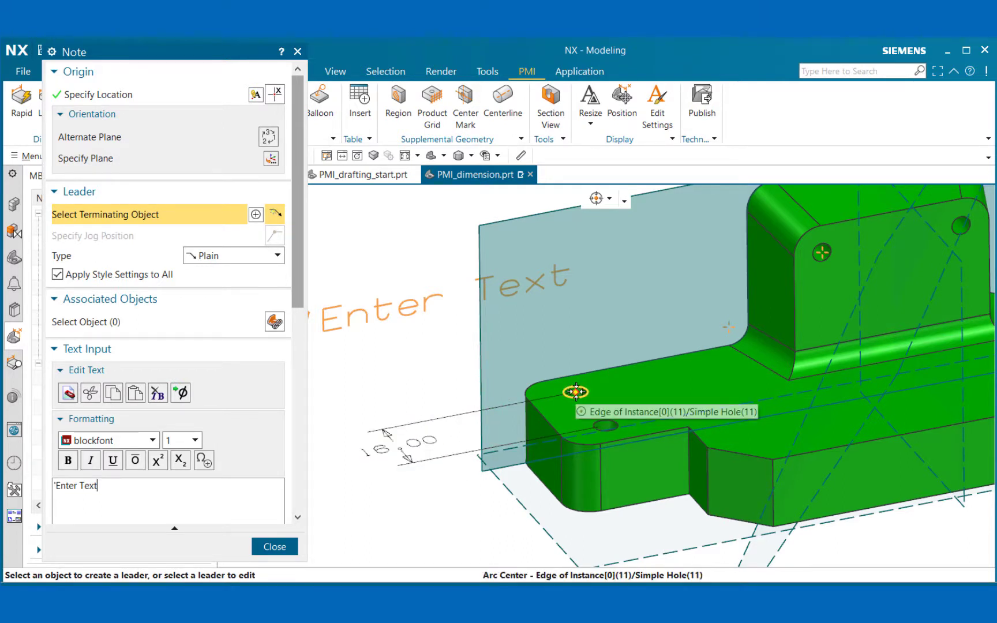
{"action": "left_click", "coordinate": [576, 391]}
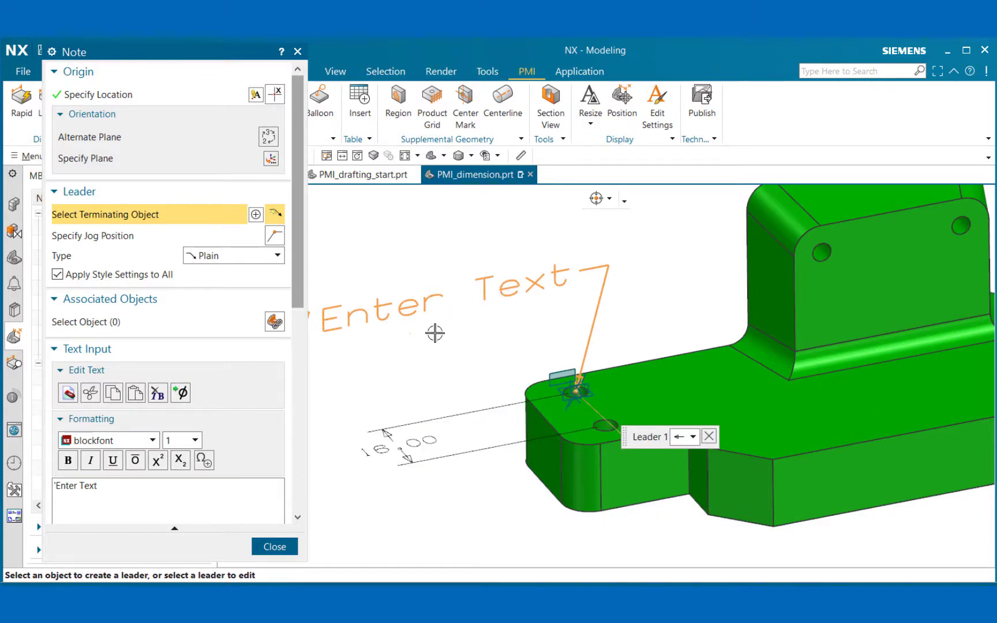
{"action": "mouse_move", "coordinate": [576, 367]}
{"action": "middle_mouse_down"}
{"action": "mouse_move", "coordinate": [579, 338]}
{"action": "mouse_move", "coordinate": [625, 376]}
{"action": "mouse_move", "coordinate": [600, 381]}
{"action": "mouse_move", "coordinate": [579, 367]}
{"action": "mouse_move", "coordinate": [621, 347]}
{"action": "mouse_move", "coordinate": [592, 351]}
{"action": "mouse_move", "coordinate": [603, 365]}
{"action": "mouse_move", "coordinate": [581, 376]}
{"action": "middle_mouse_up"}
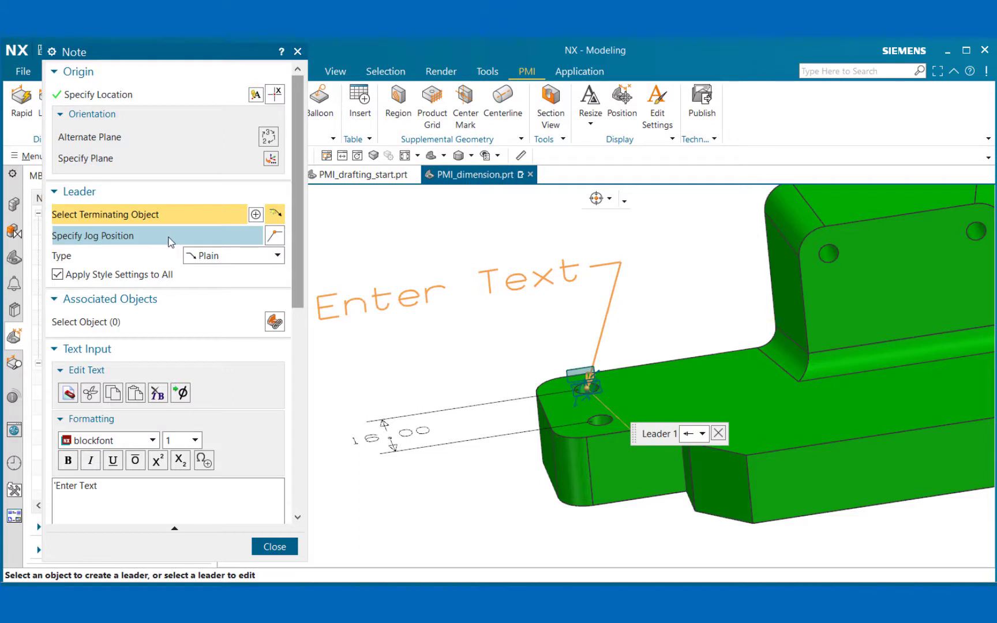
Adjust the stub length of the note's leader to about 9.1.
{"action": "left_click", "coordinate": [263, 238]}
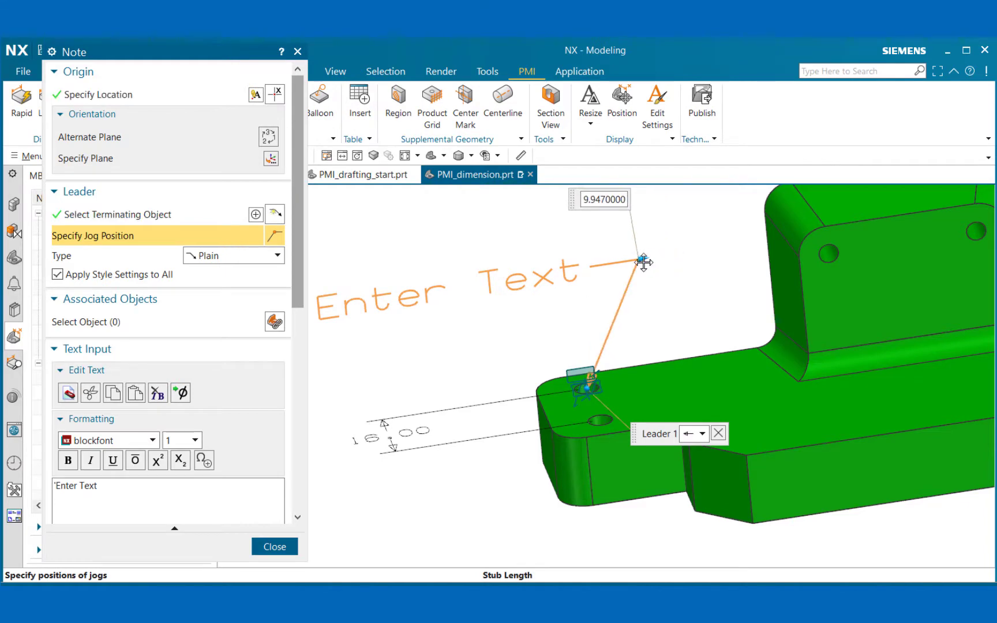
{"action": "left_click", "coordinate": [638, 260]}
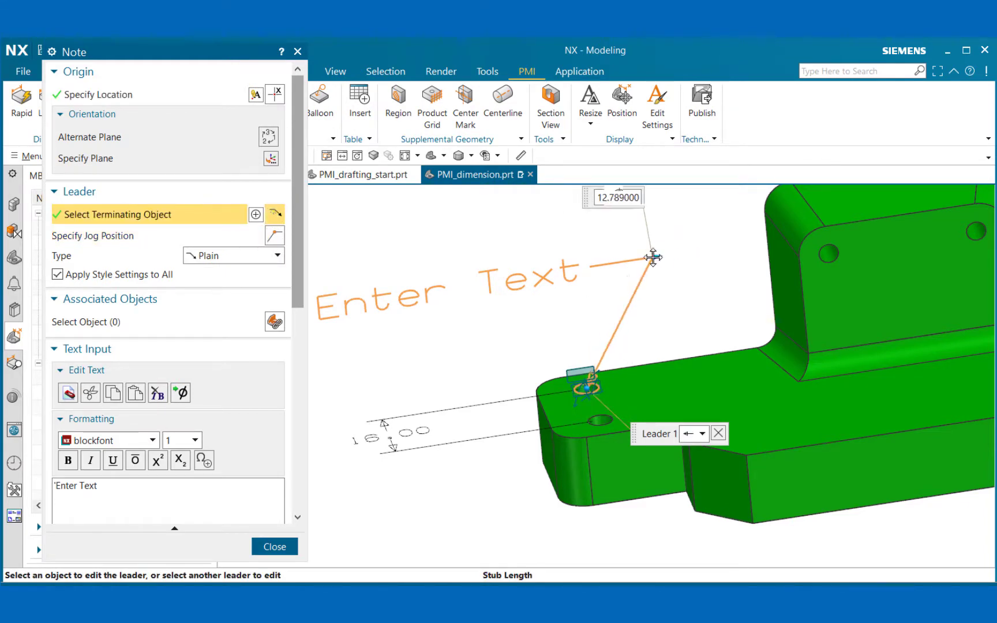
{"action": "left_click", "coordinate": [654, 257]}
{"action": "left_click", "coordinate": [657, 257]}
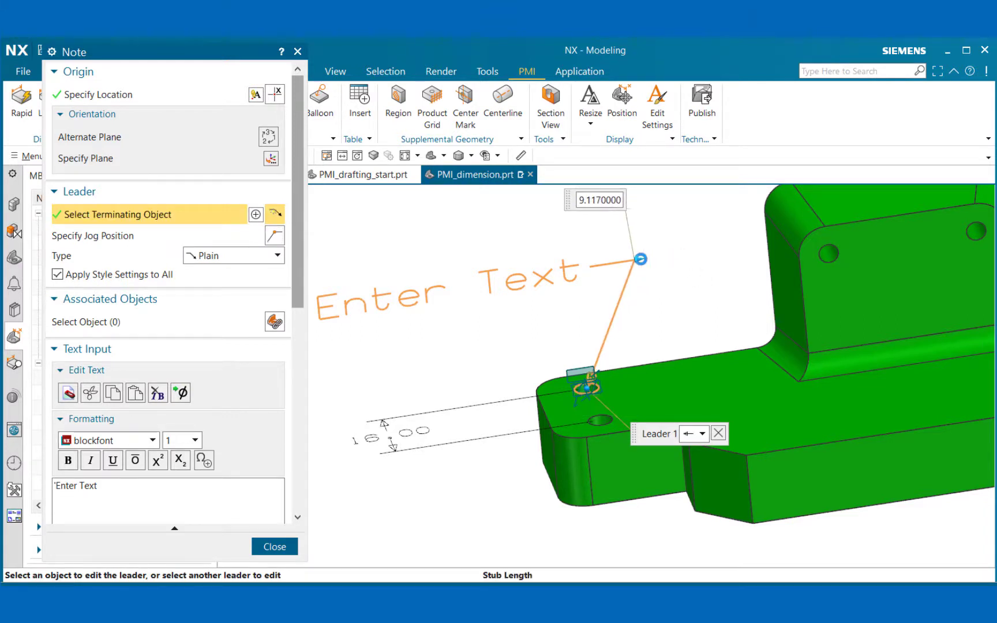
{"action": "left_click", "coordinate": [641, 260]}
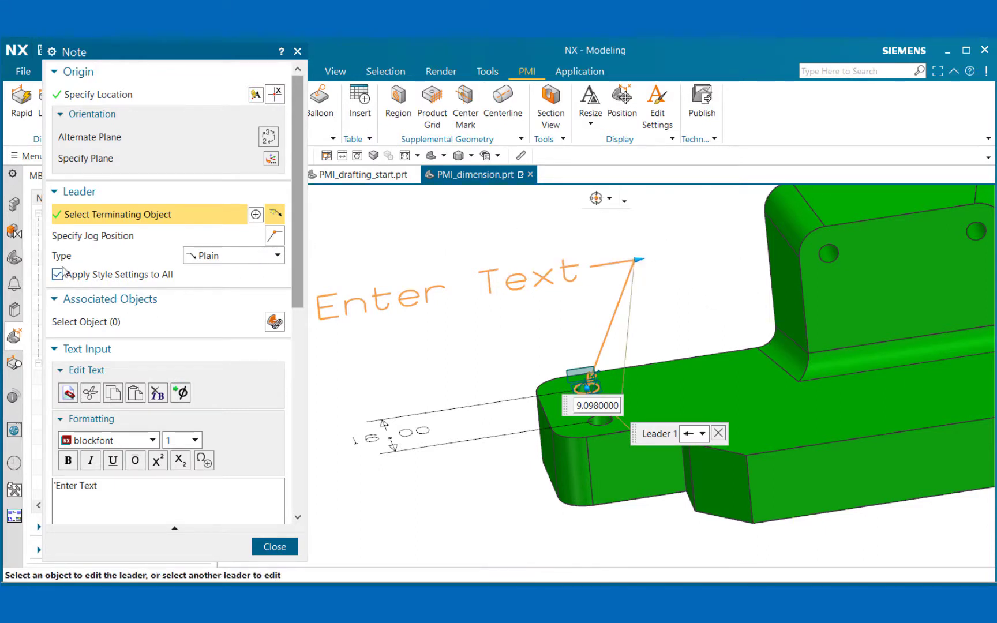
Examine the note's leader types, fonts, text scale factors, symbol categories and text settings.
{"action": "left_click", "coordinate": [274, 262]}
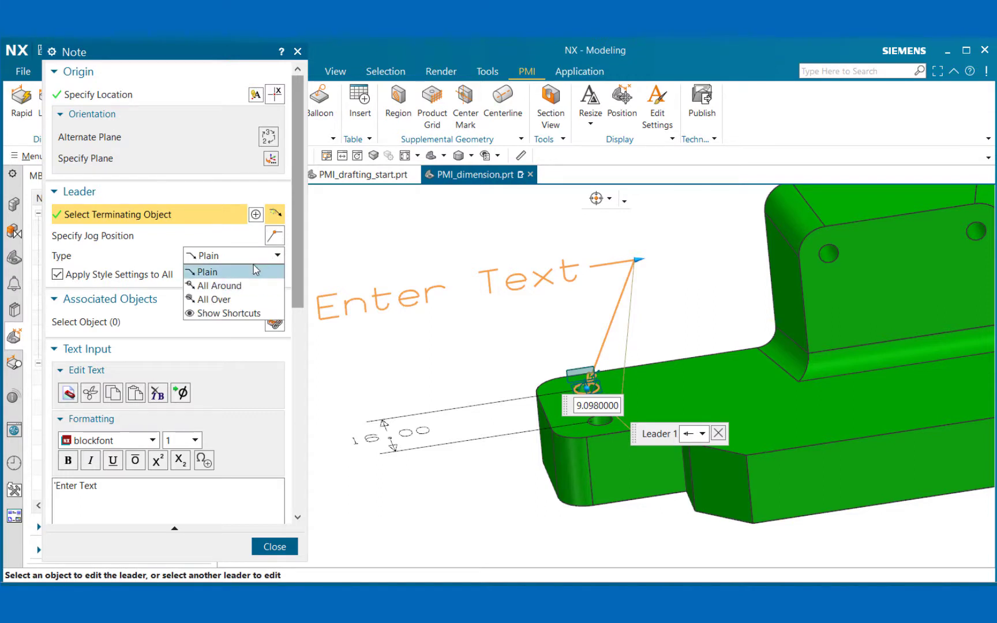
{"action": "left_click", "coordinate": [275, 257]}
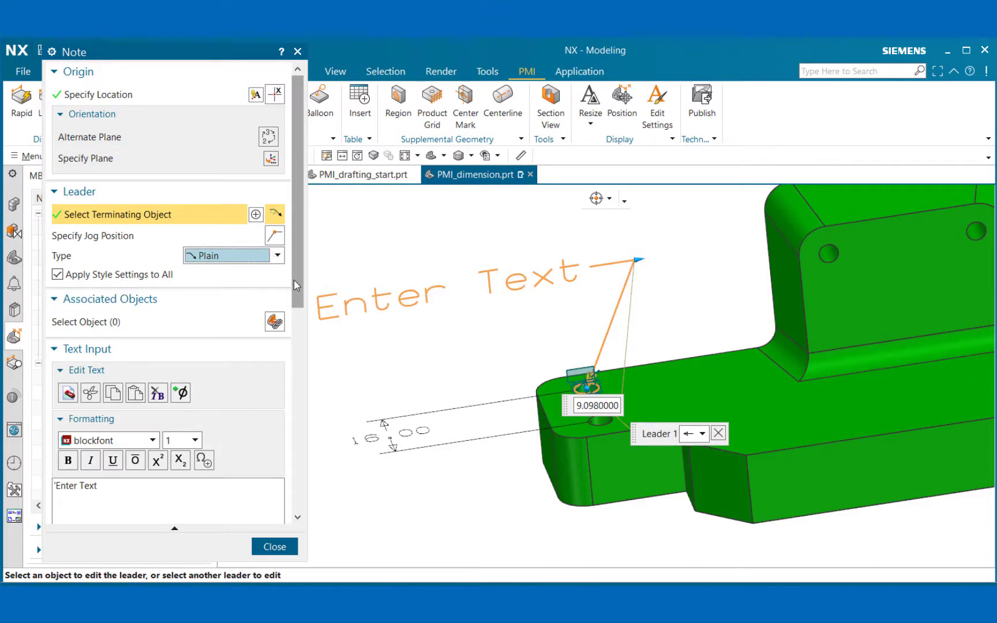
{"action": "left_click_drag", "start_coordinate": [294, 279], "coordinate": [294, 395]}
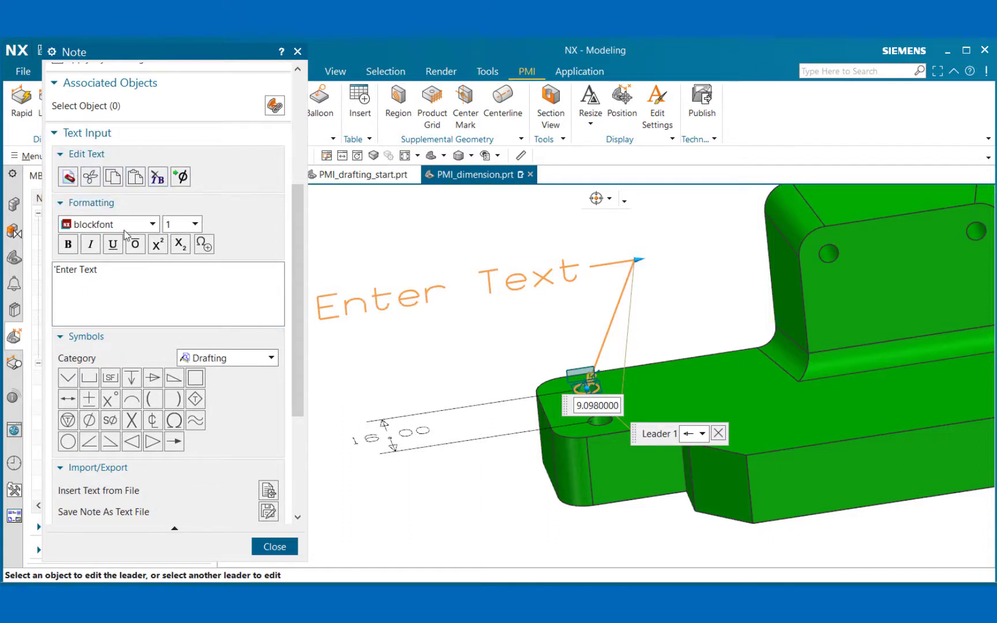
{"action": "left_click", "coordinate": [153, 224]}
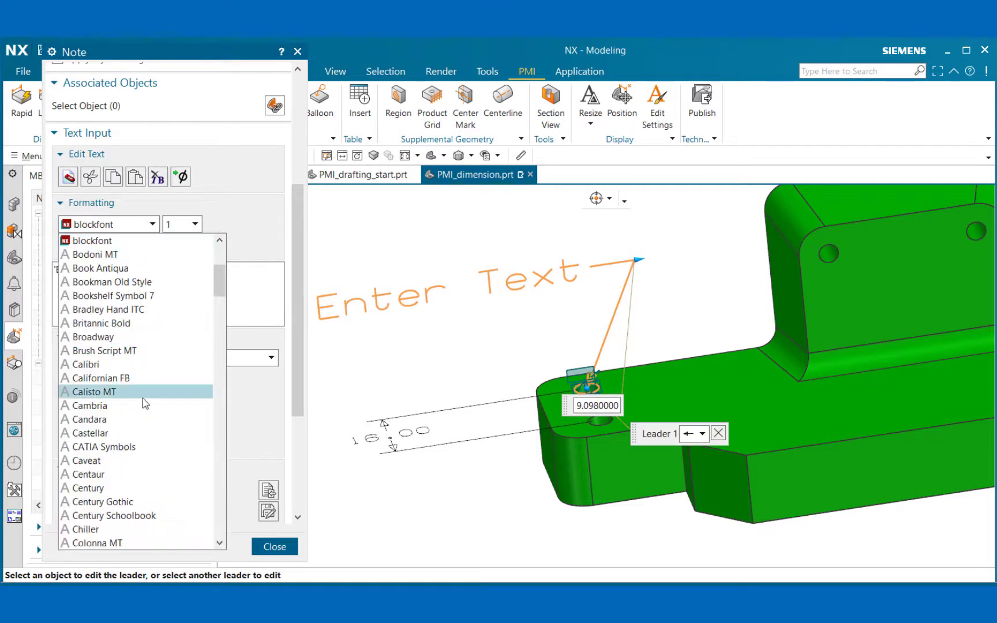
{"action": "left_click", "coordinate": [152, 222]}
{"action": "left_click", "coordinate": [194, 224]}
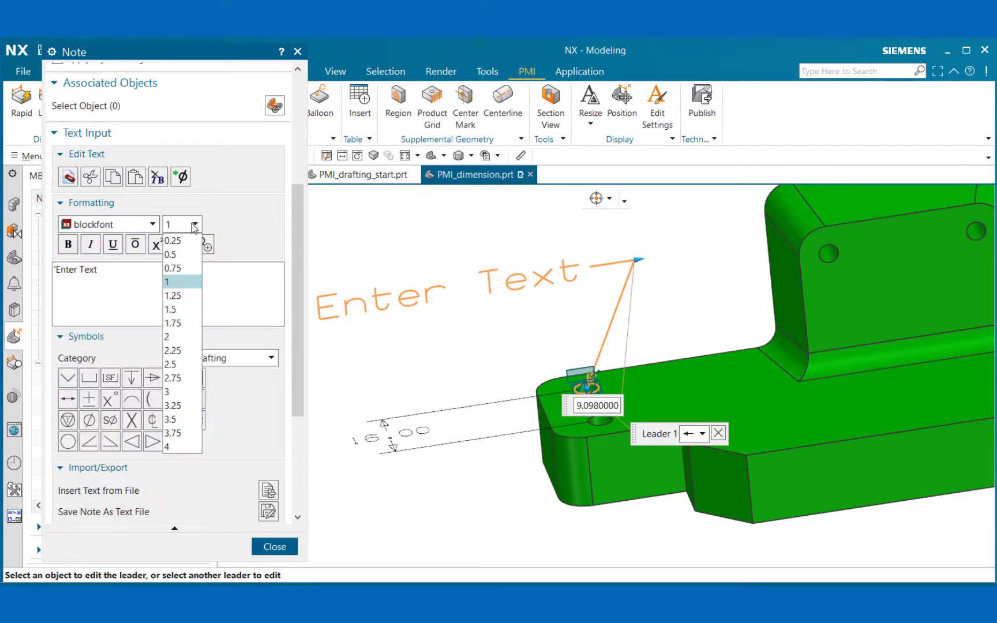
{"action": "left_click", "coordinate": [194, 225]}
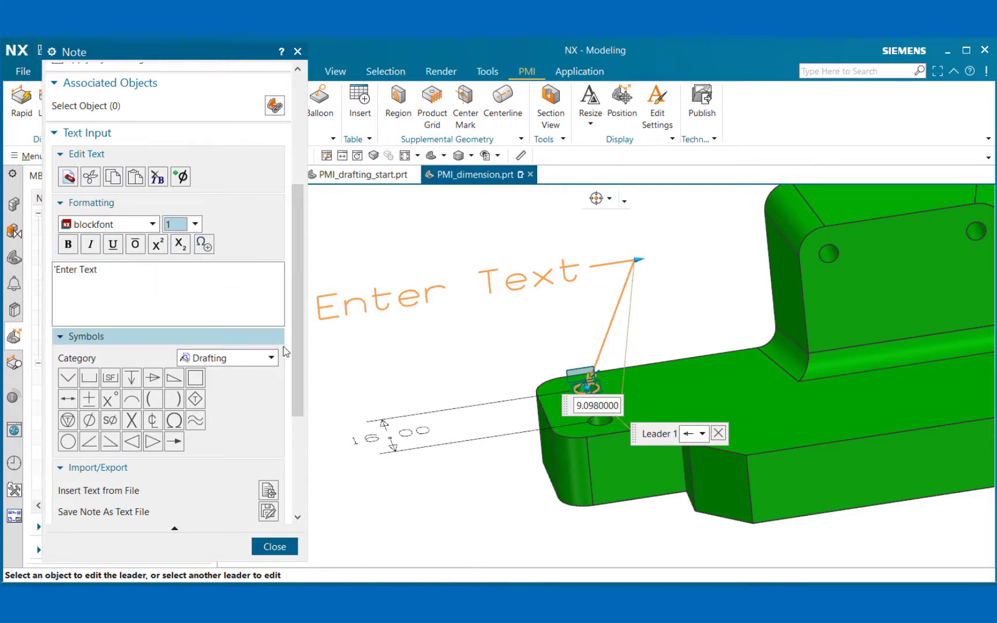
{"action": "scroll", "coordinate": [300, 377], "scroll_direction": "down", "scroll_amount": 1}
{"action": "scroll", "coordinate": [300, 377], "scroll_direction": "down", "scroll_amount": 3}
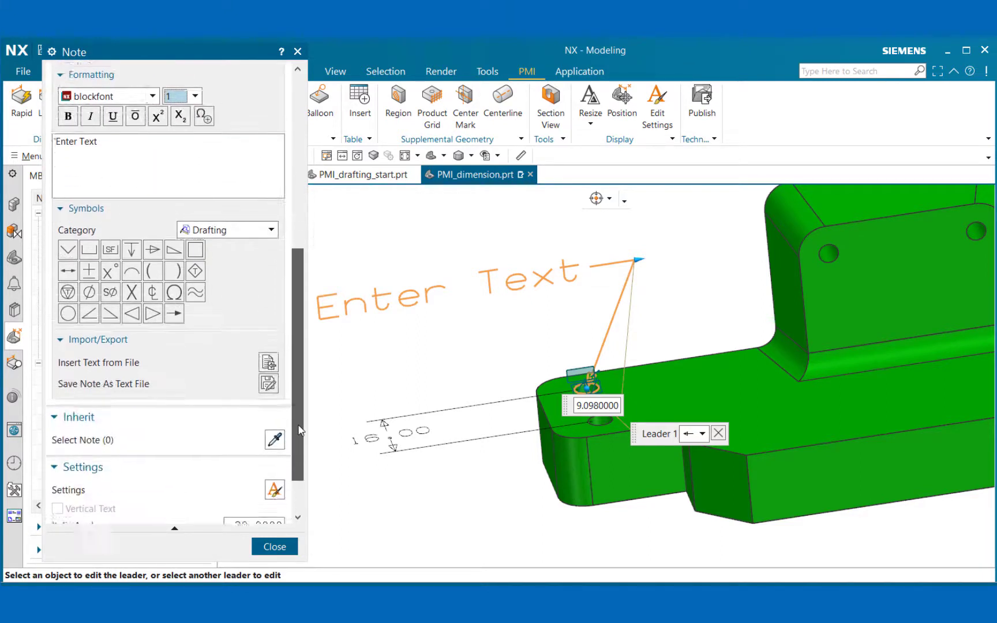
{"action": "left_click", "coordinate": [272, 223]}
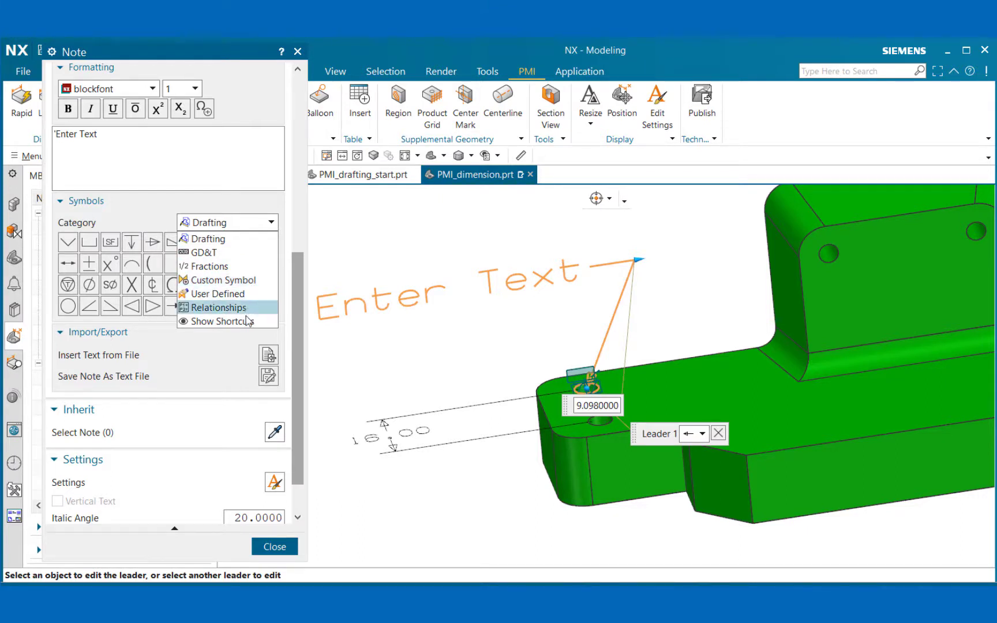
{"action": "left_click", "coordinate": [201, 373]}
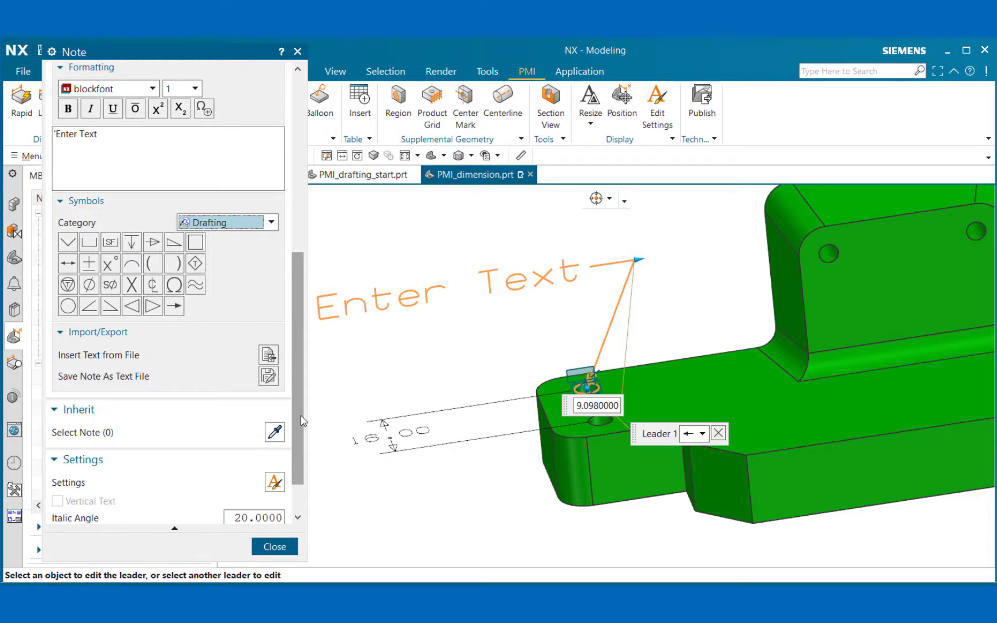
{"action": "left_click_drag", "start_coordinate": [295, 418], "coordinate": [289, 485]}
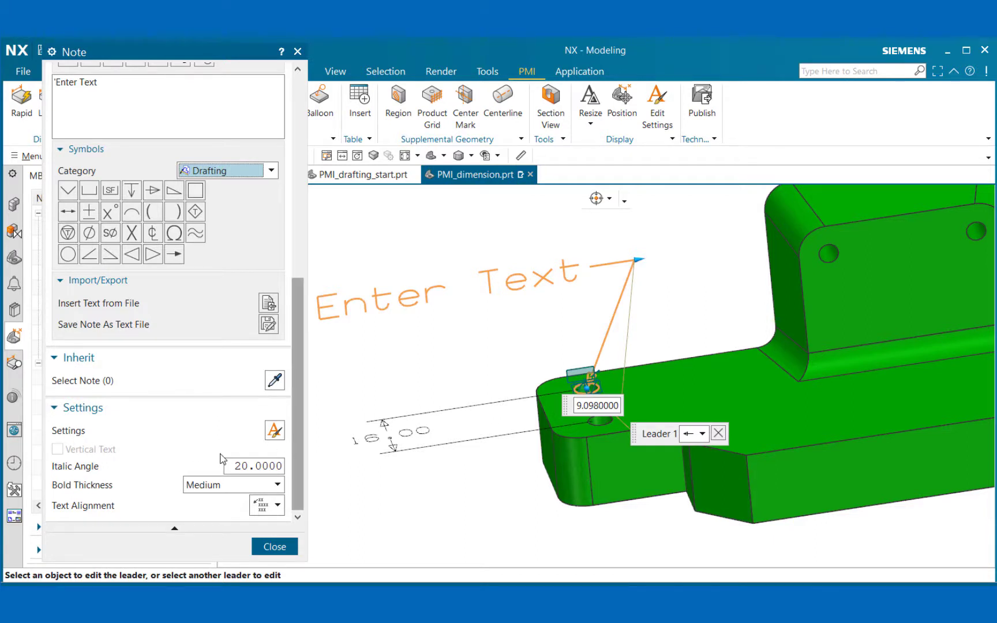
Set the note's lettering color to black in its settings.
{"action": "left_click", "coordinate": [275, 430]}
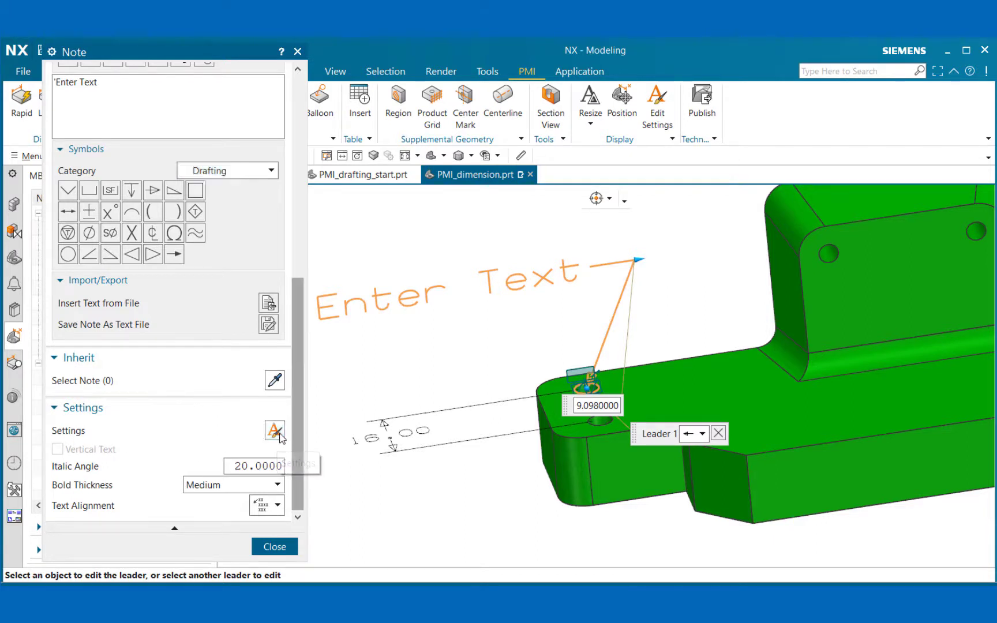
{"action": "left_click_drag", "start_coordinate": [293, 58], "coordinate": [281, 138]}
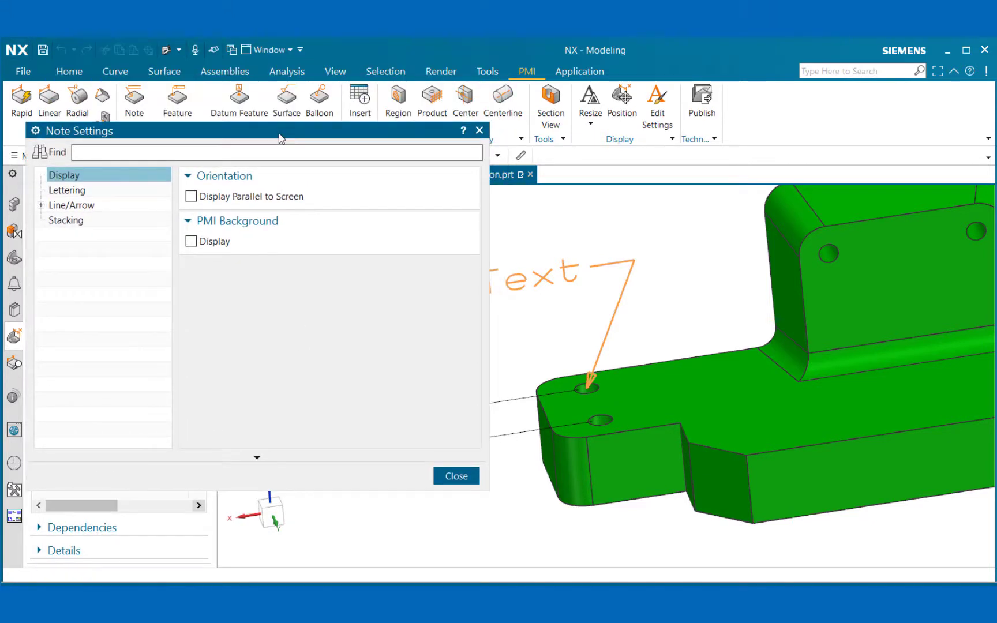
{"action": "left_click", "coordinate": [66, 189]}
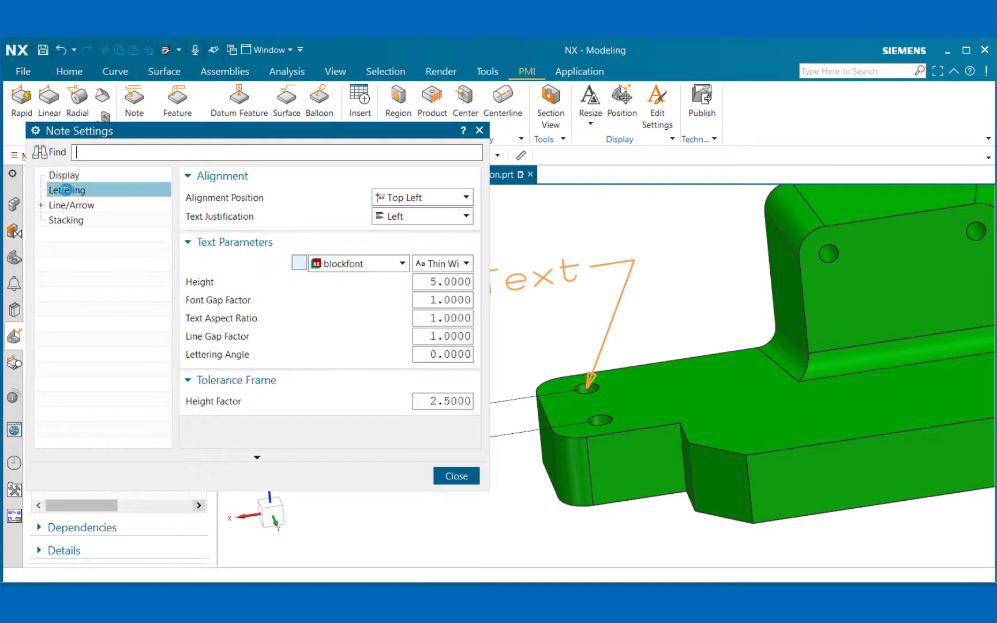
{"action": "left_click", "coordinate": [299, 264]}
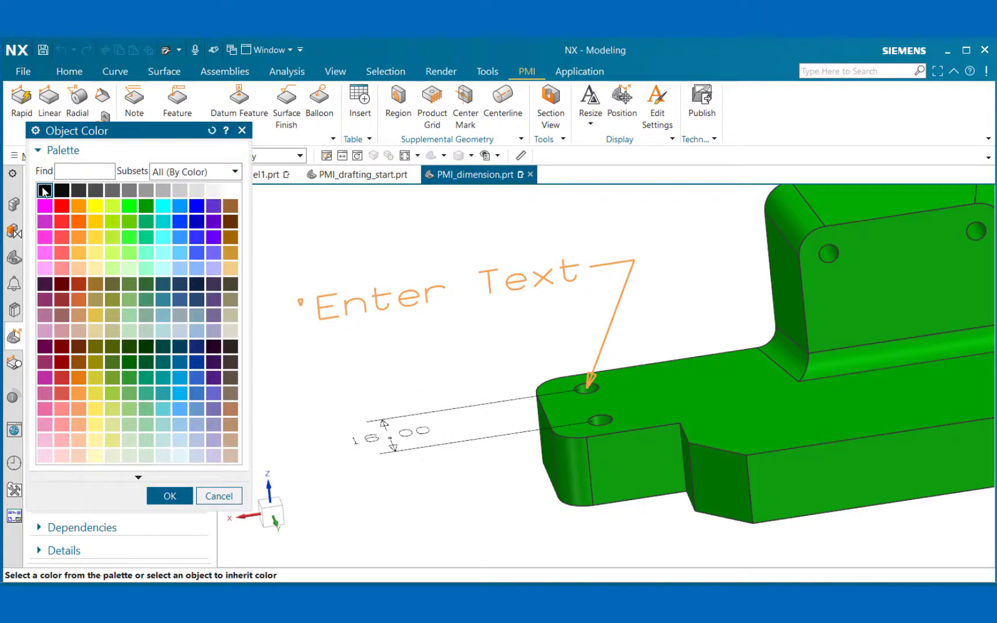
{"action": "left_click", "coordinate": [173, 496]}
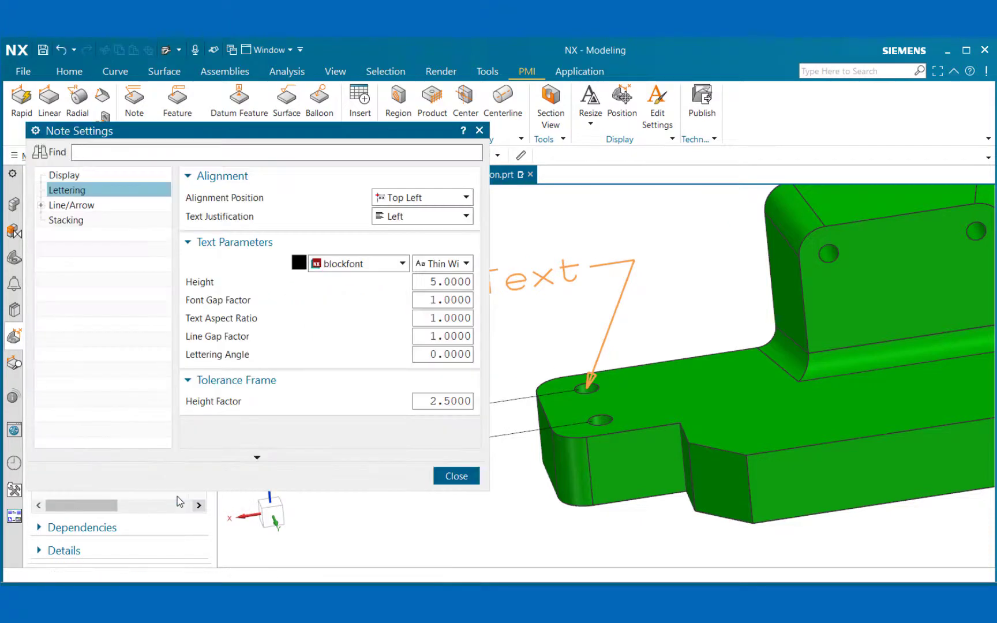
Set the note's leader arrowhead color to black for the entire annotation and check the arrow line and extension line settings.
{"action": "left_click", "coordinate": [41, 205]}
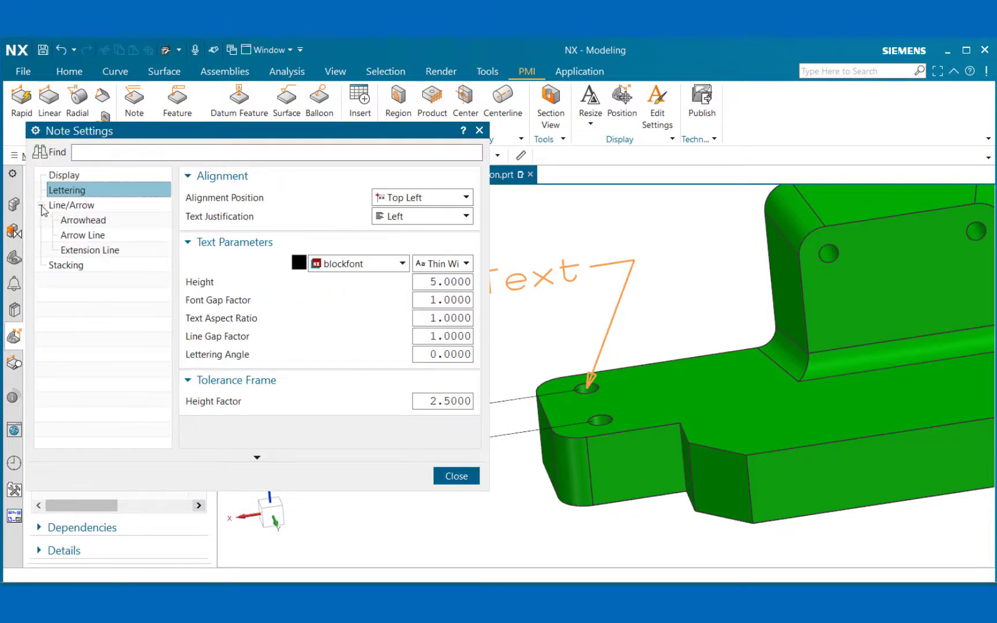
{"action": "left_click", "coordinate": [104, 220]}
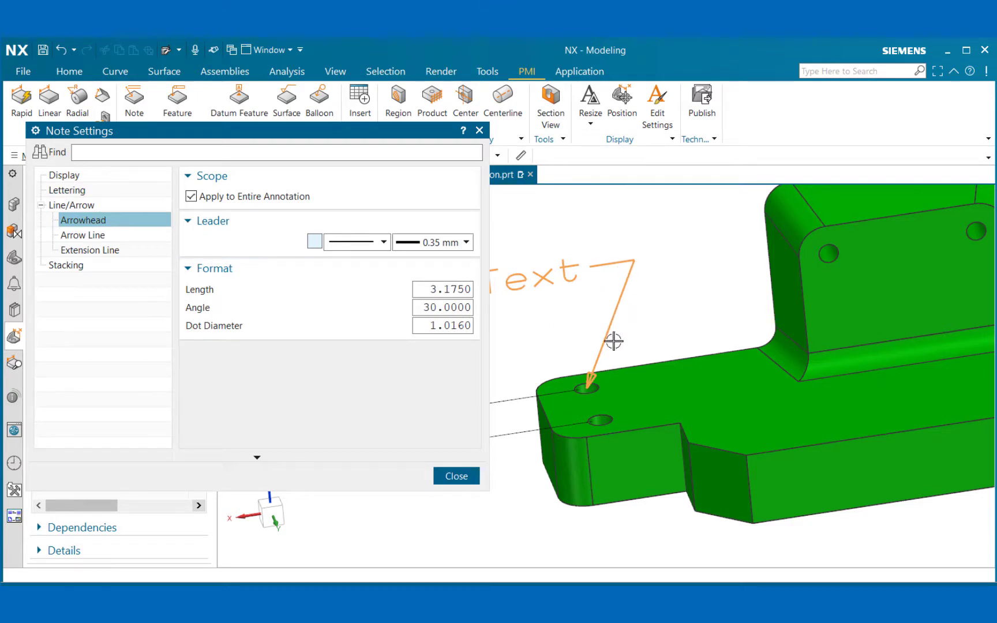
{"action": "left_click", "coordinate": [315, 242]}
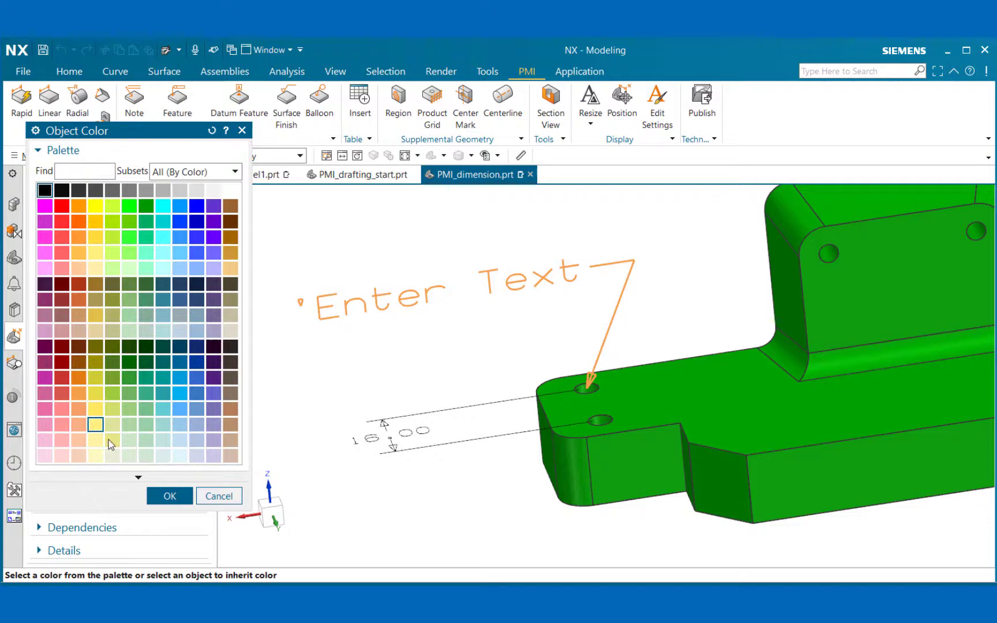
{"action": "left_click", "coordinate": [168, 496]}
{"action": "left_click", "coordinate": [101, 236]}
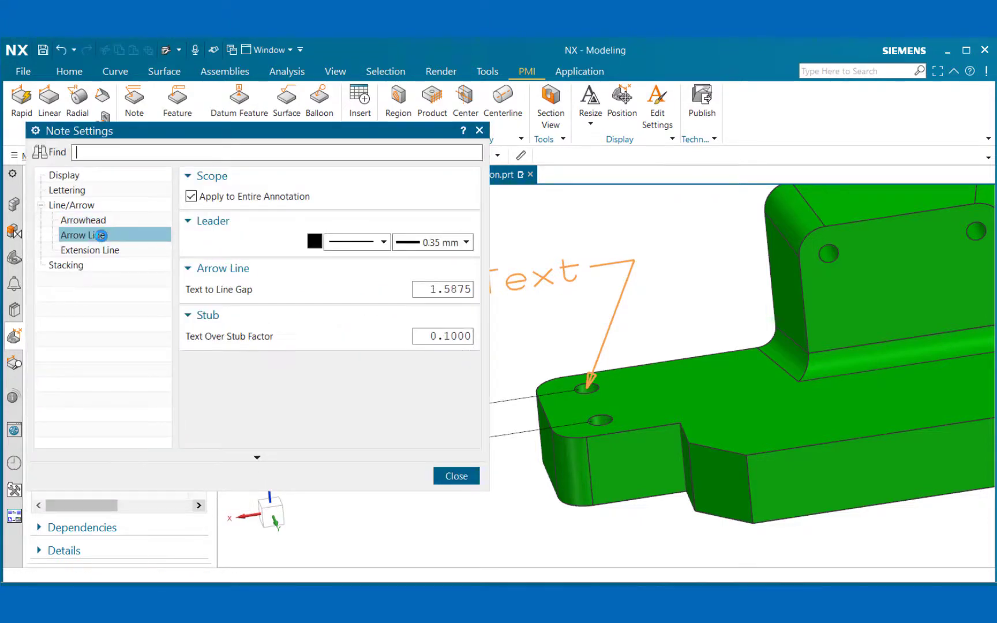
{"action": "left_click", "coordinate": [102, 248]}
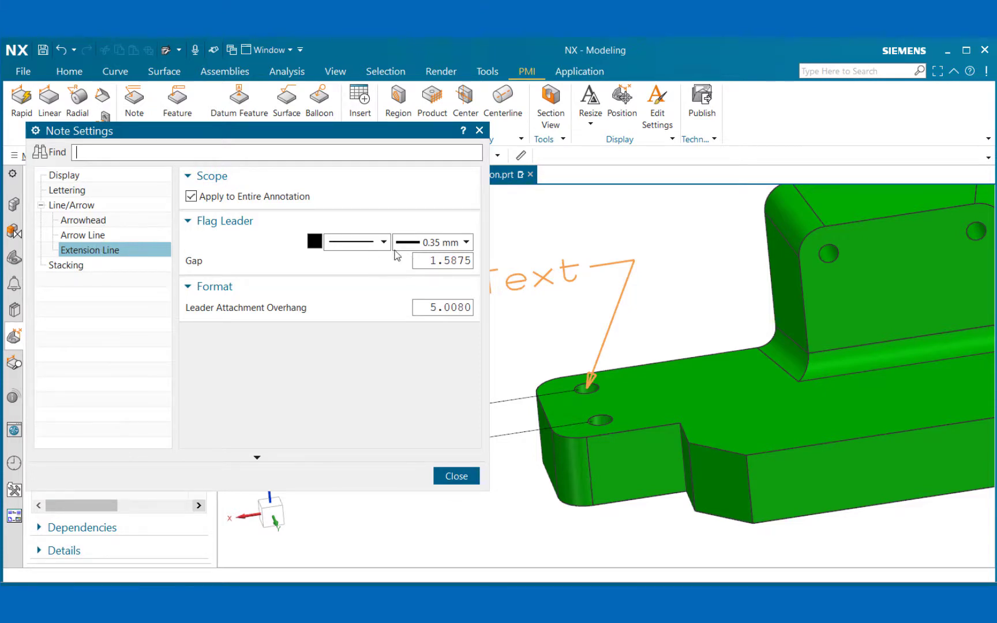
Review the note's bold thickness and text alignment options, keep them as set, and finish the note.
{"action": "left_click", "coordinate": [457, 475]}
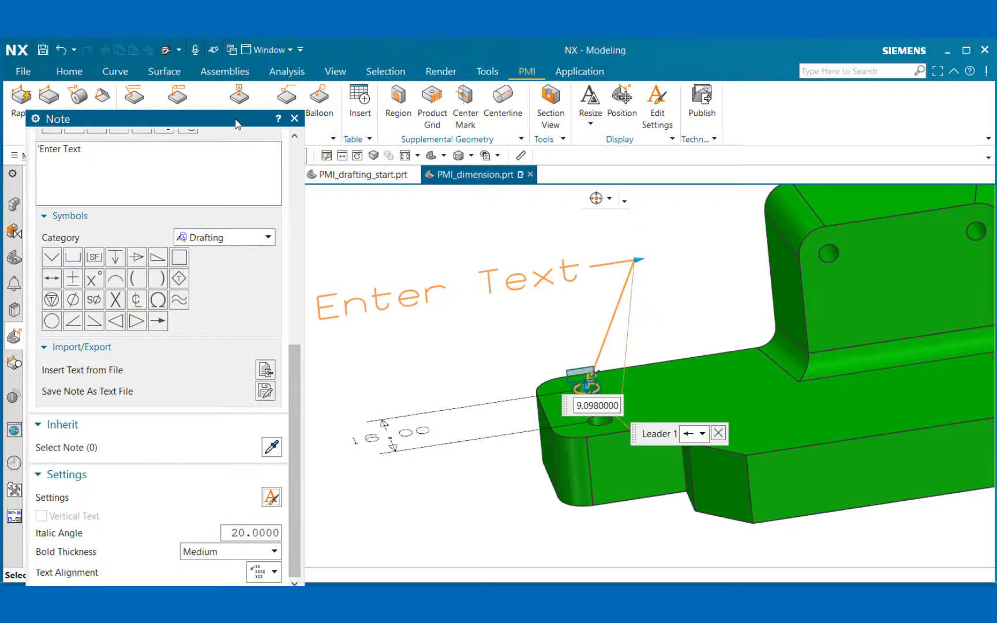
{"action": "left_click_drag", "start_coordinate": [236, 124], "coordinate": [260, 60]}
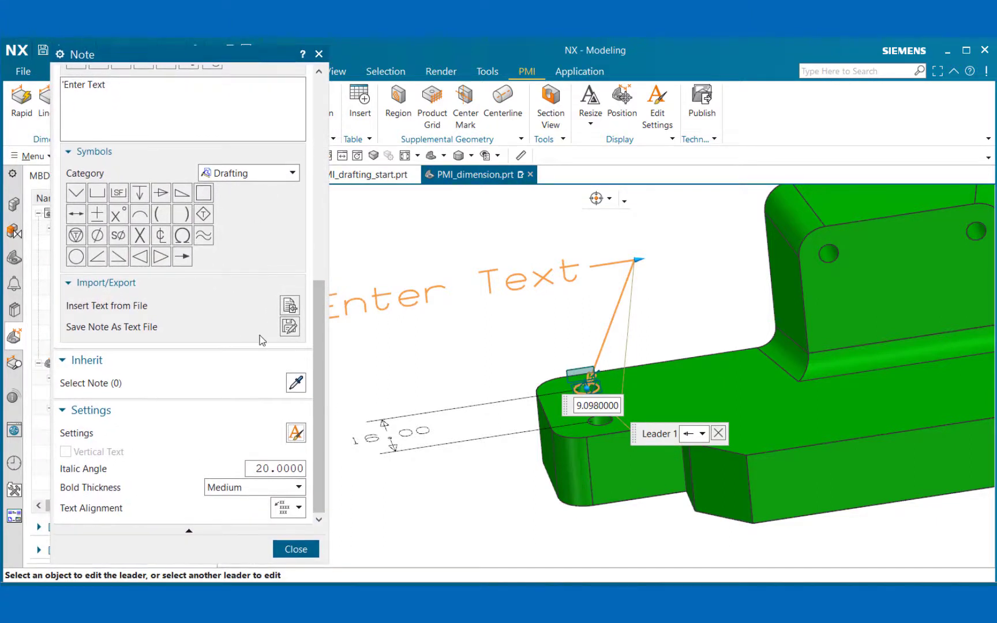
{"action": "left_click", "coordinate": [238, 490]}
{"action": "left_click", "coordinate": [238, 494]}
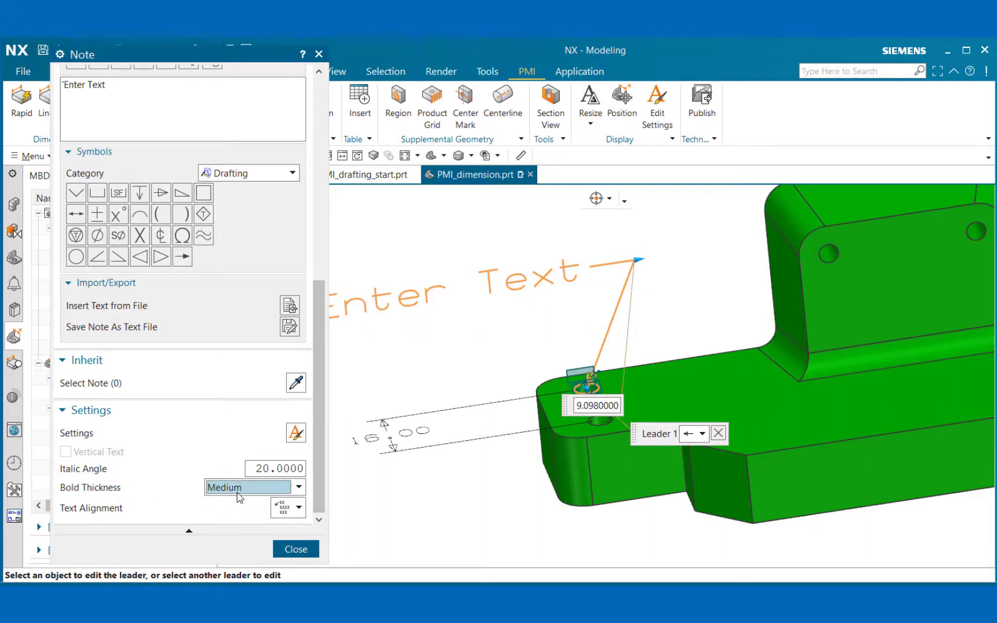
{"action": "left_click", "coordinate": [298, 510]}
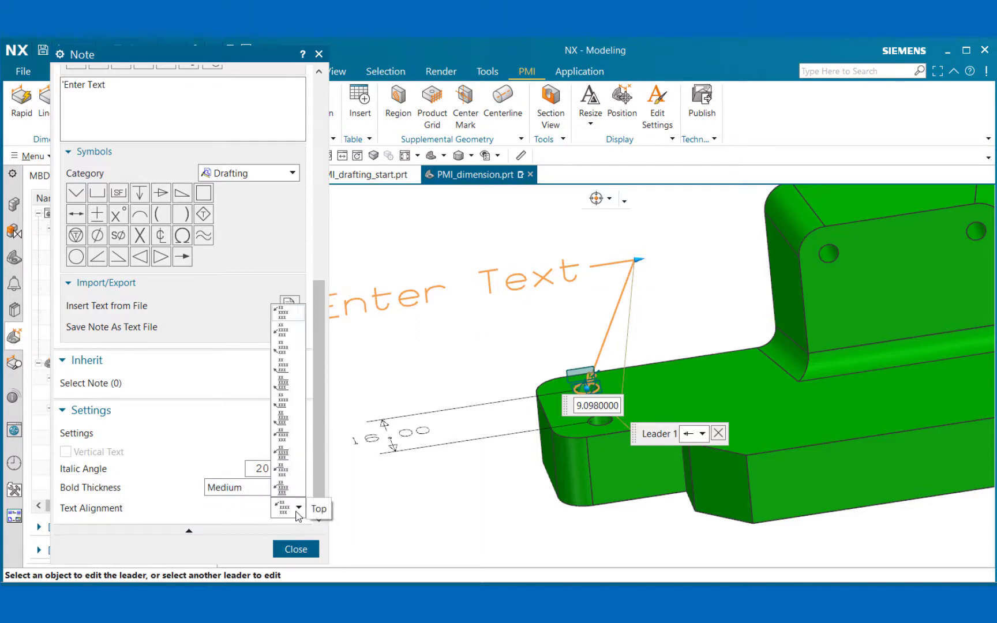
{"action": "left_click", "coordinate": [297, 513]}
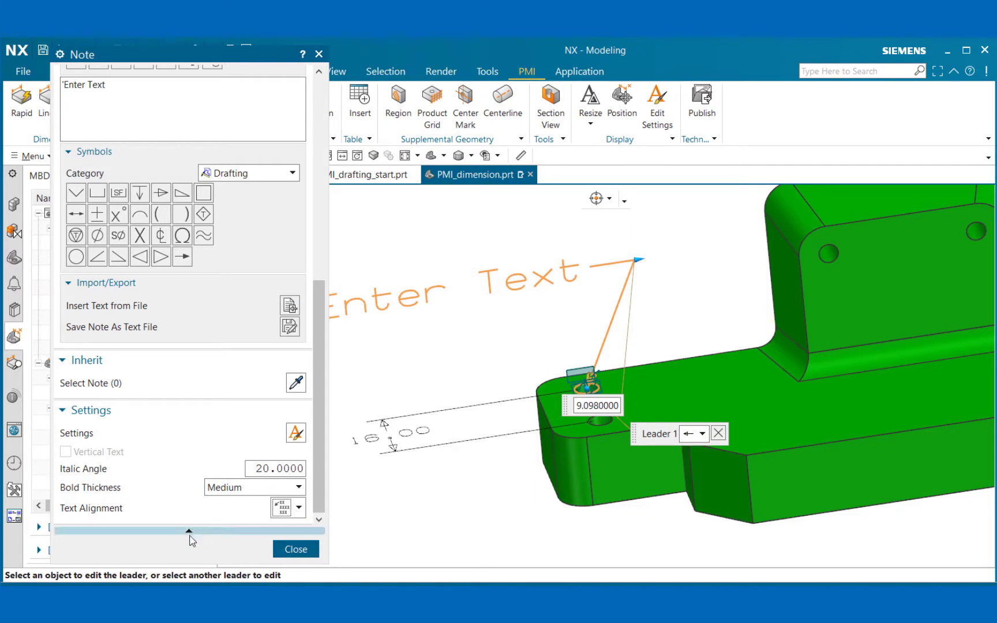
{"action": "left_click", "coordinate": [295, 549]}
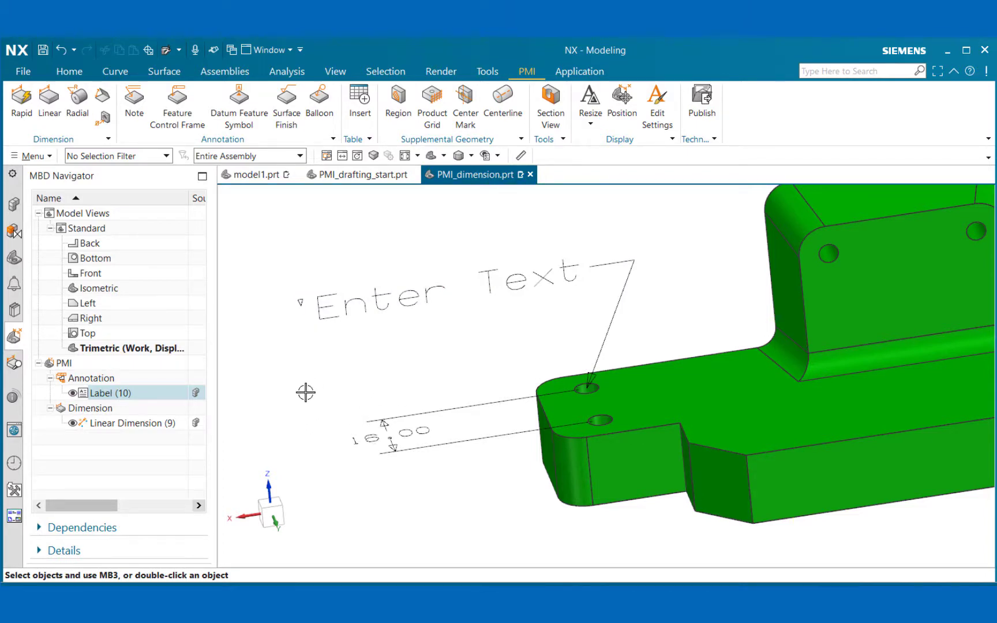
Switch between the Right, Isometric and Trimetric model views to examine in which view the PMI note and dimension are displayed.
{"action": "mouse_move", "coordinate": [307, 378]}
{"action": "middle_mouse_down"}
{"action": "mouse_move", "coordinate": [334, 408]}
{"action": "mouse_move", "coordinate": [319, 352]}
{"action": "mouse_move", "coordinate": [252, 345]}
{"action": "mouse_move", "coordinate": [297, 347]}
{"action": "mouse_move", "coordinate": [316, 374]}
{"action": "mouse_move", "coordinate": [327, 427]}
{"action": "mouse_move", "coordinate": [307, 367]}
{"action": "middle_mouse_up"}
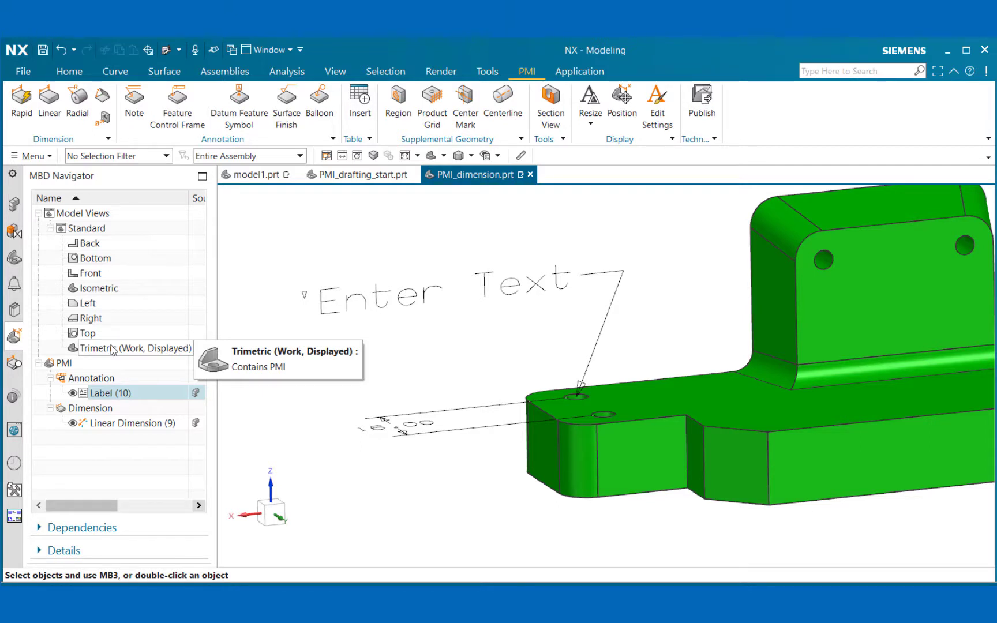
{"action": "left_click", "coordinate": [14, 256]}
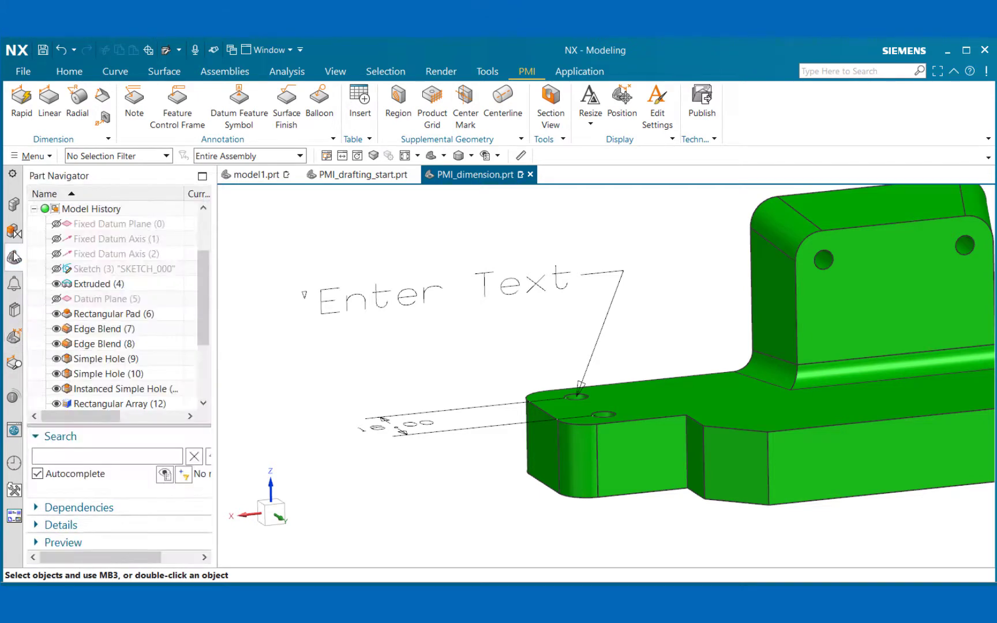
{"action": "left_click_drag", "start_coordinate": [203, 281], "coordinate": [203, 243]}
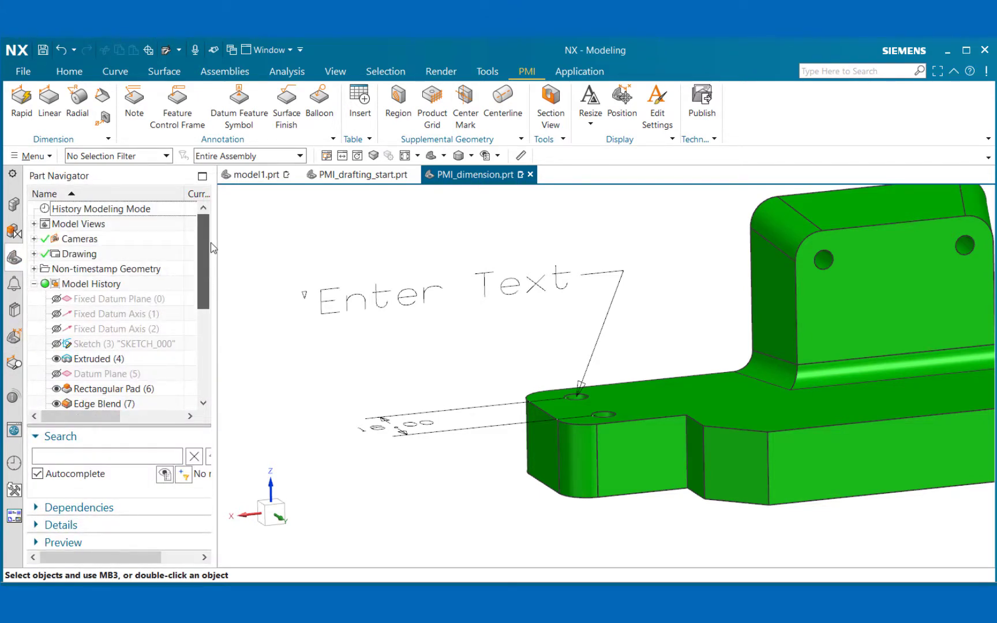
{"action": "left_click", "coordinate": [34, 225]}
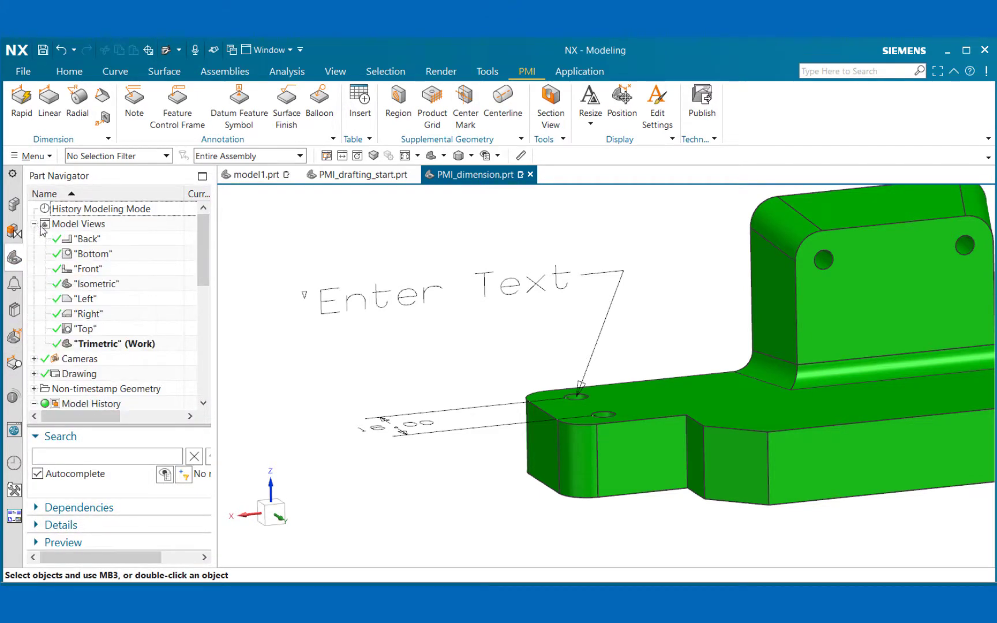
{"action": "left_click", "coordinate": [133, 344]}
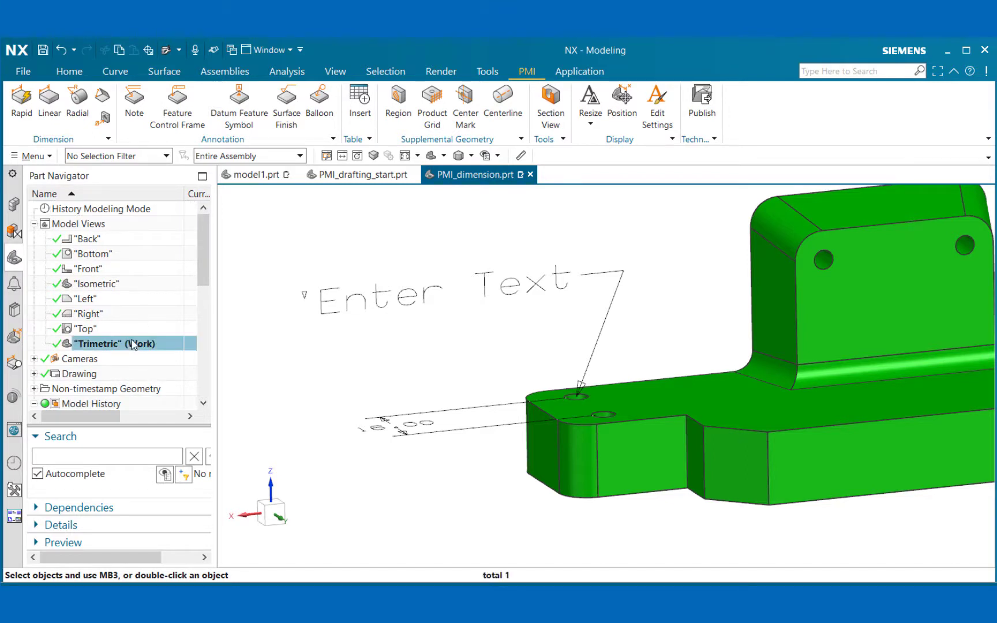
{"action": "double_click", "coordinate": [94, 313]}
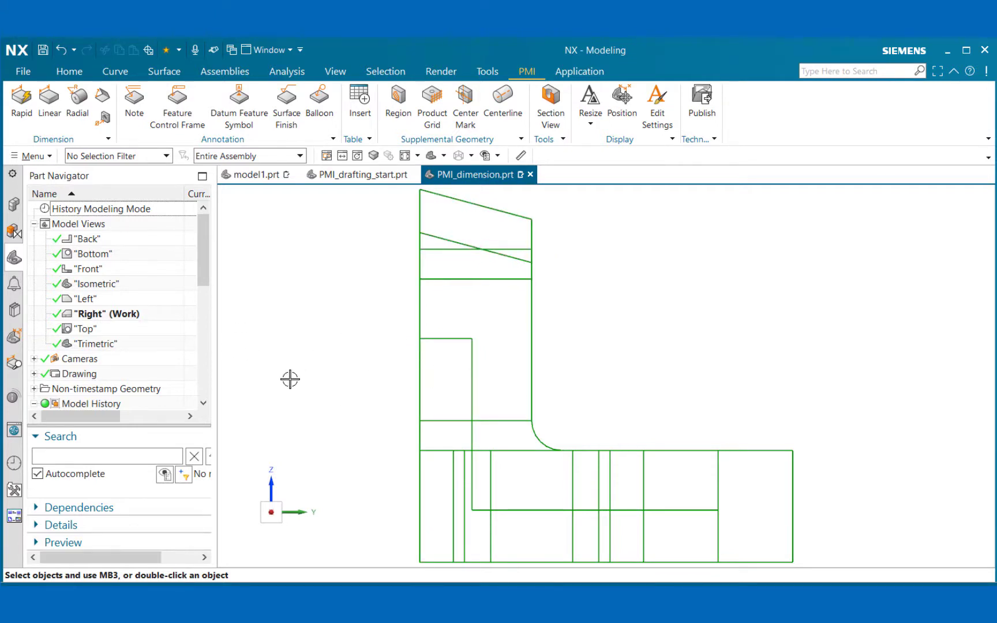
{"action": "double_click", "coordinate": [94, 283]}
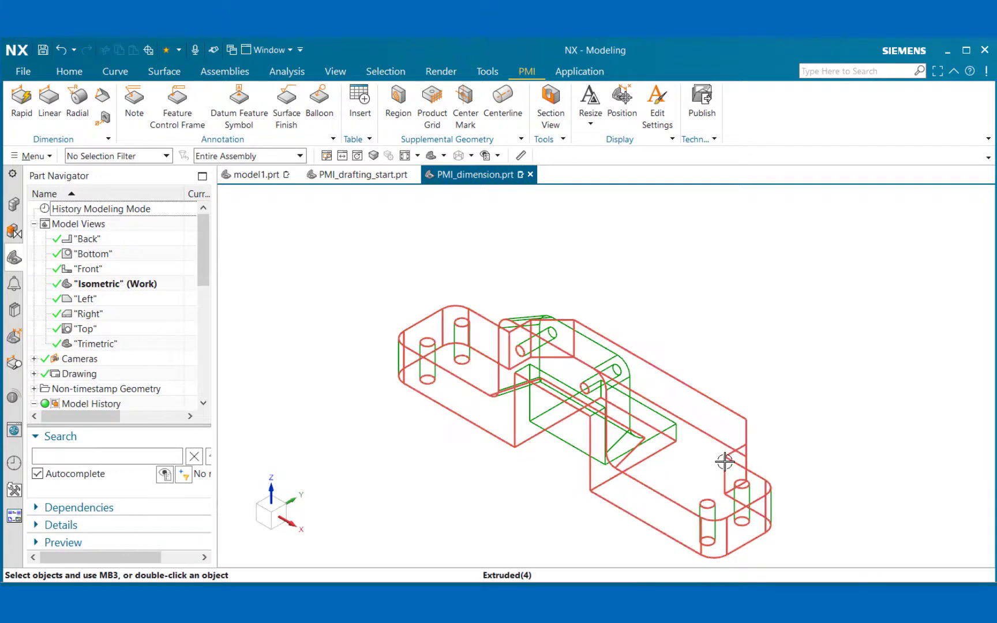
{"action": "double_click", "coordinate": [103, 345]}
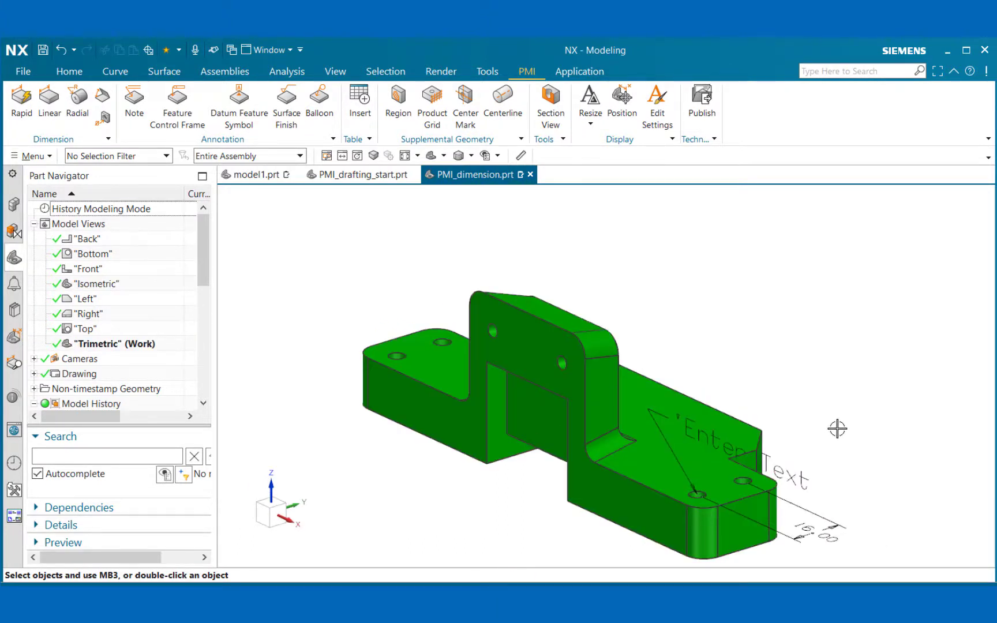
{"action": "middle_click_drag", "start_coordinate": [837, 429], "coordinate": [560, 325]}
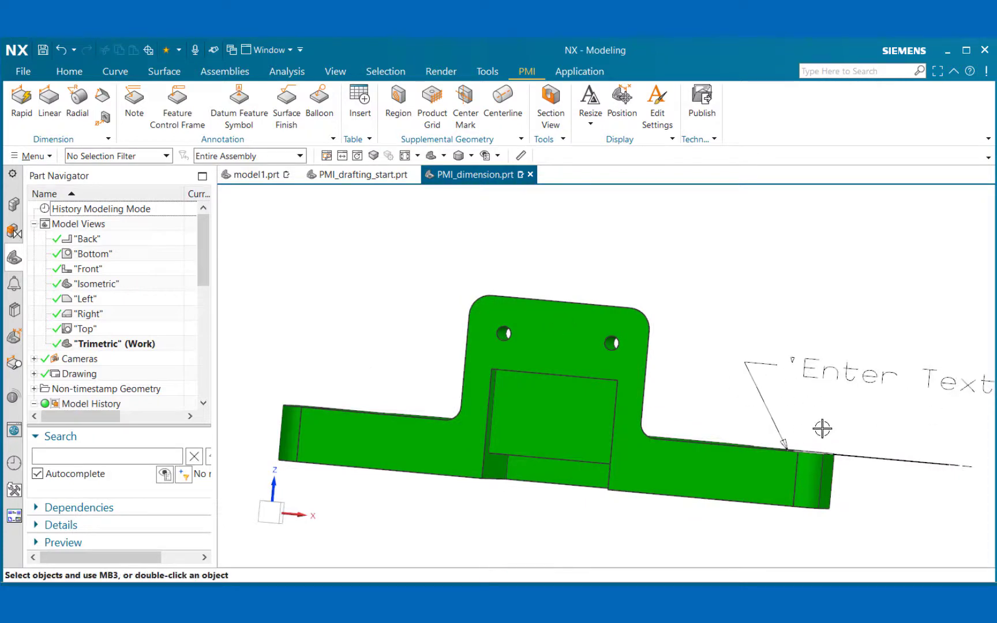
{"action": "middle_click_drag", "start_coordinate": [872, 396], "coordinate": [739, 399]}
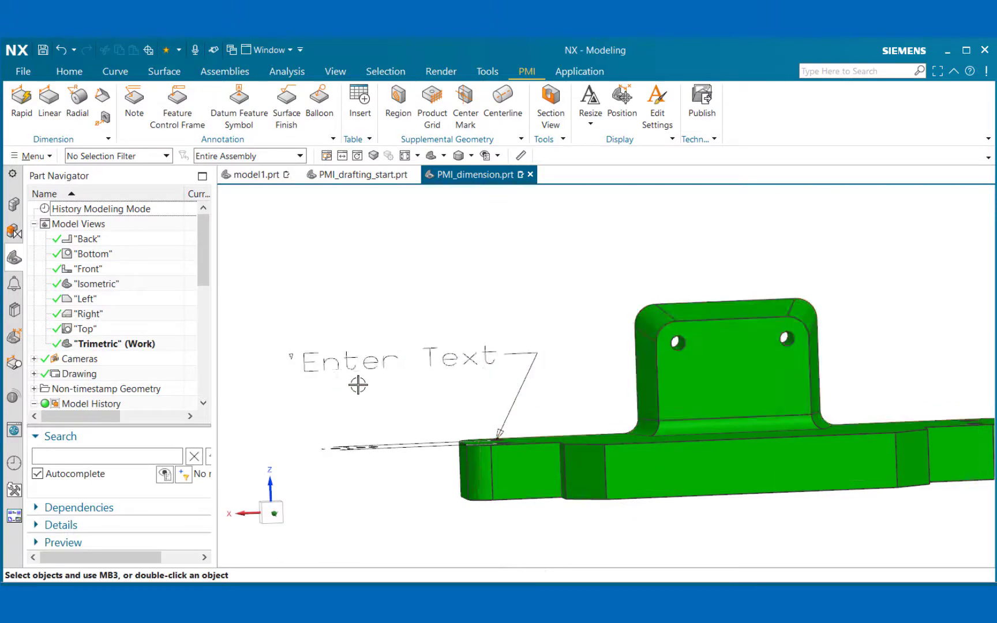
{"action": "mouse_move", "coordinate": [368, 398]}
{"action": "middle_mouse_down"}
{"action": "mouse_move", "coordinate": [372, 453]}
{"action": "mouse_move", "coordinate": [368, 404]}
{"action": "mouse_move", "coordinate": [384, 383]}
{"action": "mouse_move", "coordinate": [354, 383]}
{"action": "mouse_move", "coordinate": [350, 392]}
{"action": "middle_mouse_up"}
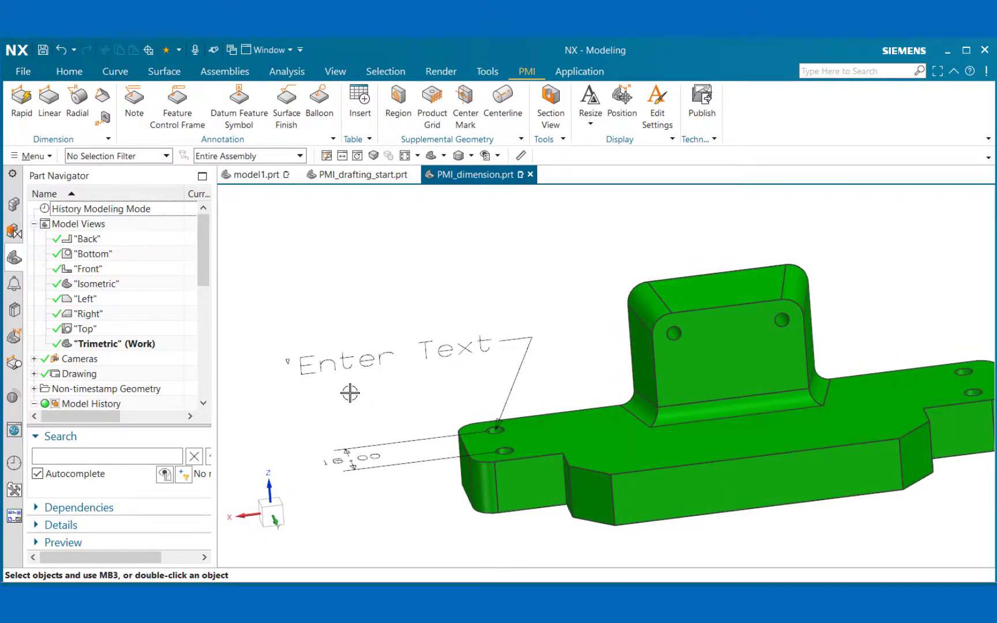